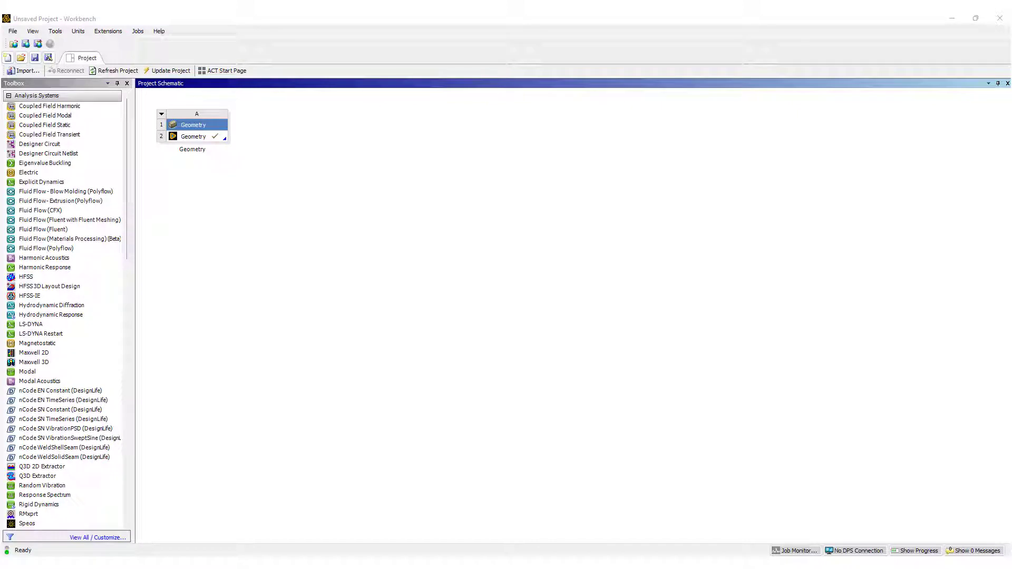
- Open the weld plates geometry in SpaceClaim and split the base plate with the upright plate's face
double_click(209, 138)
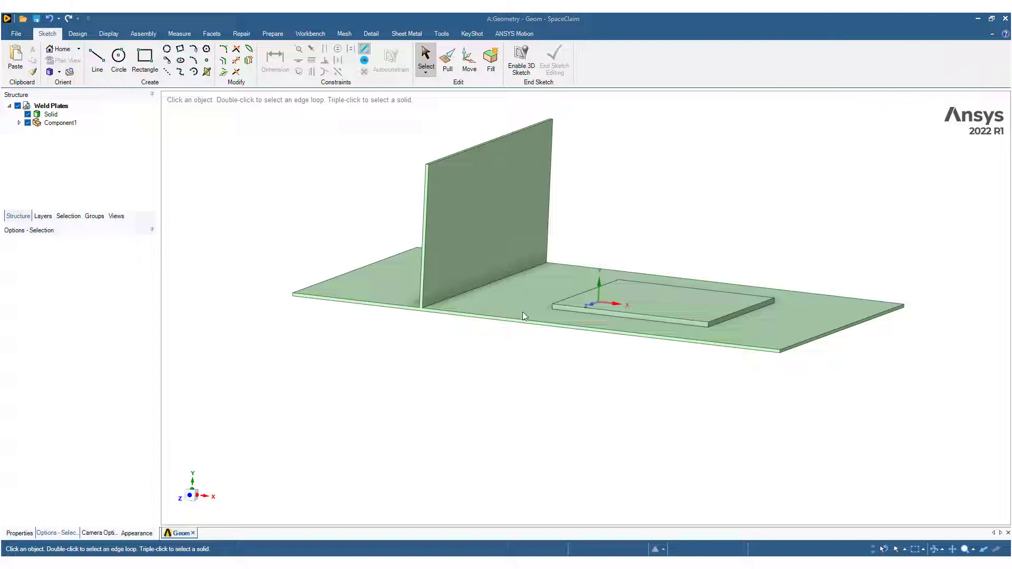
left_click(273, 33)
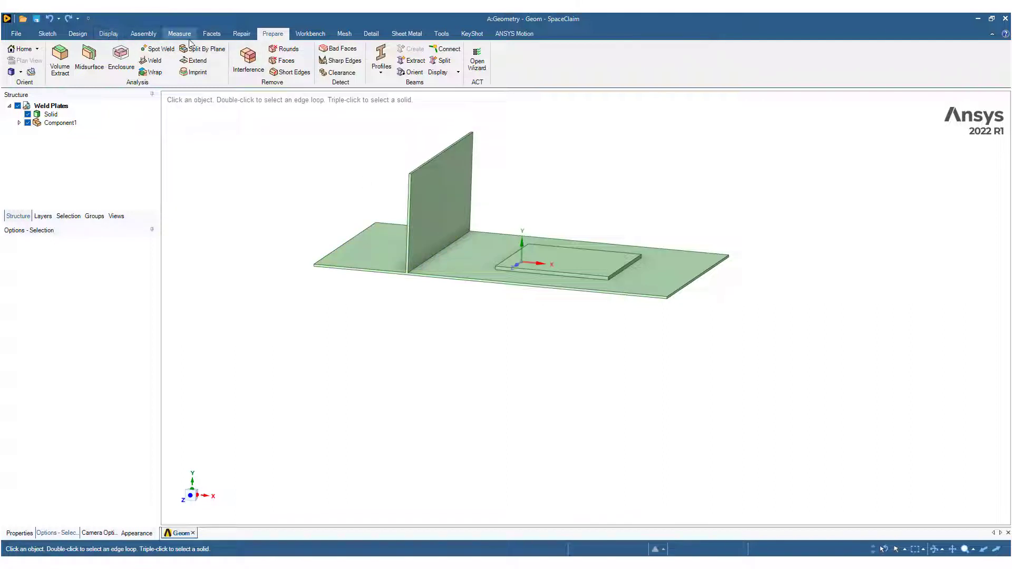
left_click(78, 34)
left_click(317, 48)
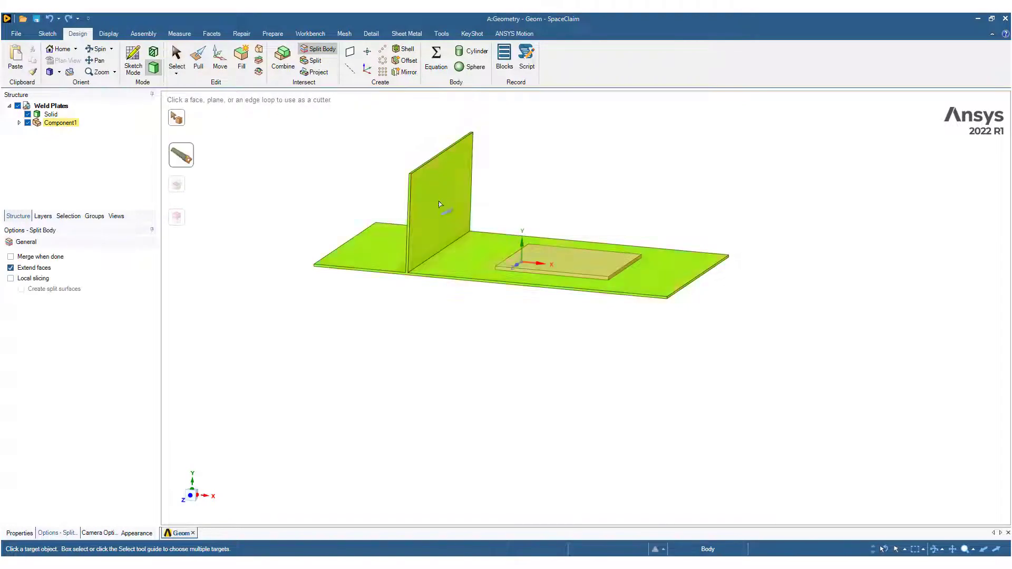
left_click(441, 203)
key("Escape")
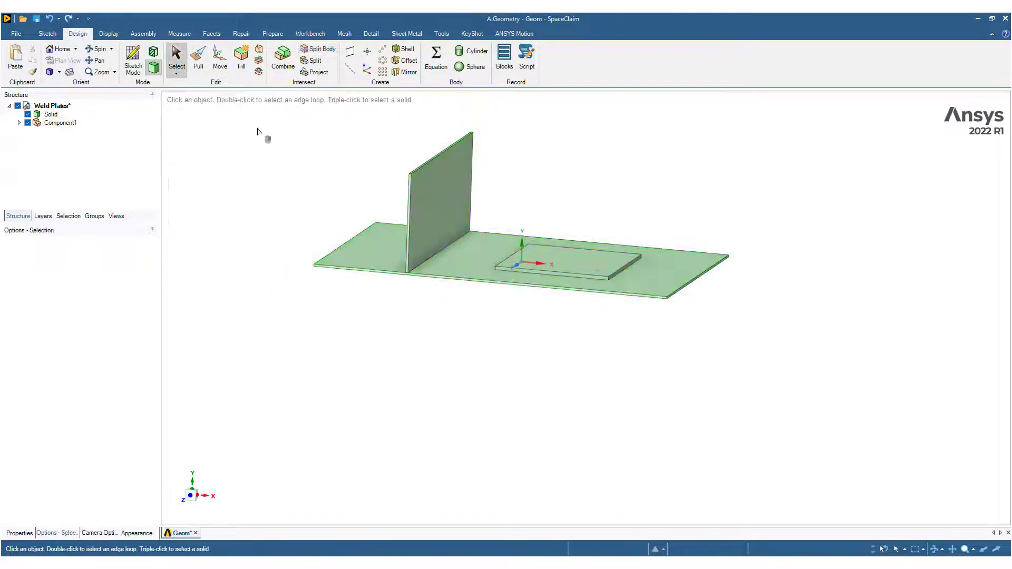
- Extract midsurface shells from the plates using a 0–5 mm thickness range, giving three bodies
left_click(272, 34)
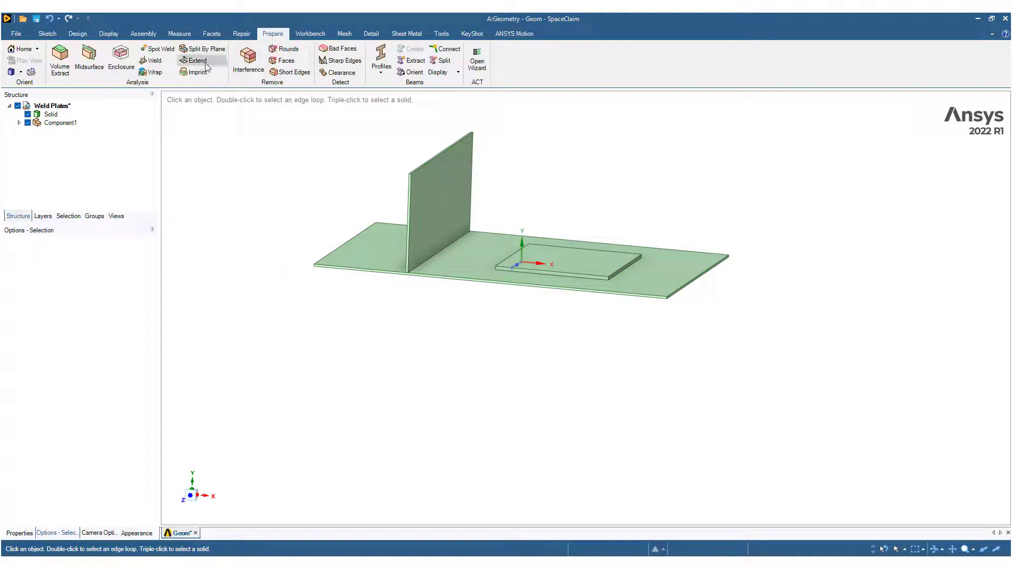
left_click(90, 59)
scroll(291, 232, "down", 3)
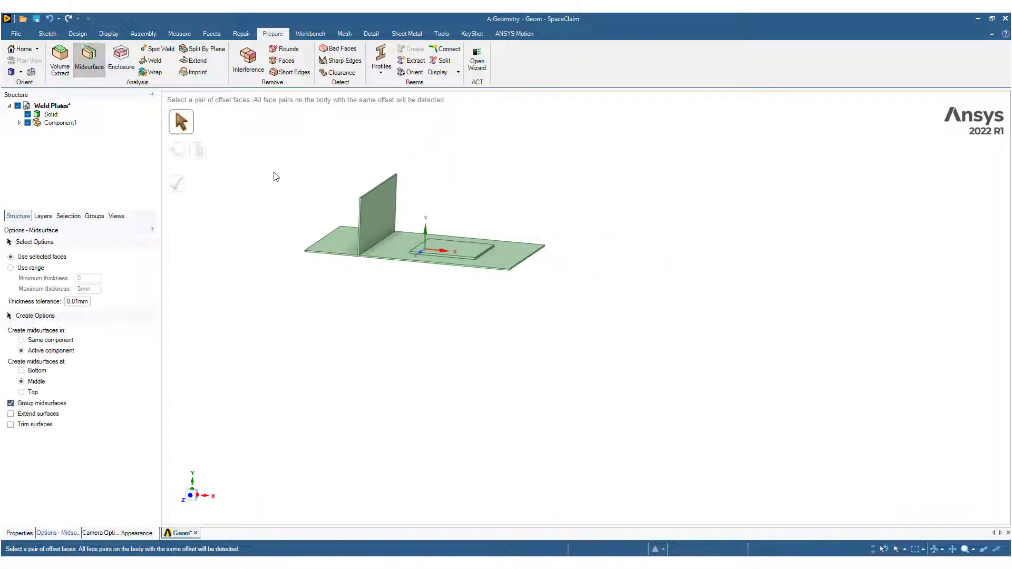
left_click(32, 268)
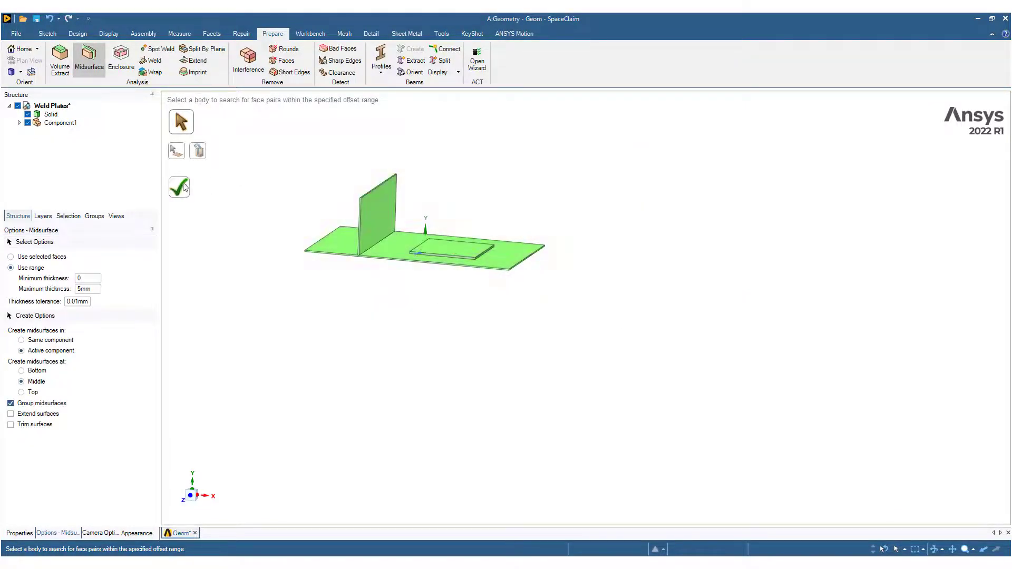
left_click(178, 184)
scroll(390, 263, "up", 5)
middle_click_drag(345, 266, 633, 263)
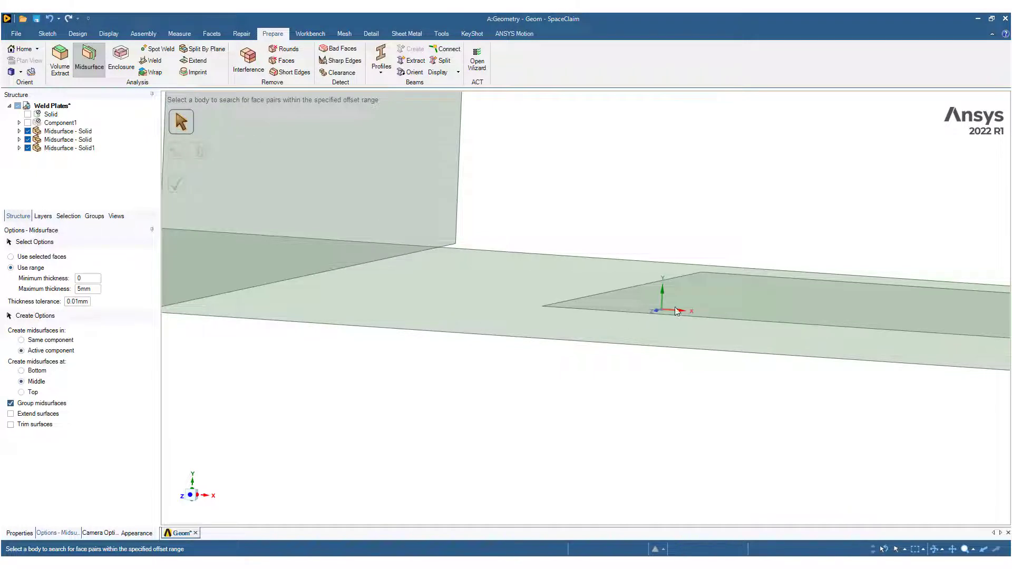
scroll(814, 325, "down", 4)
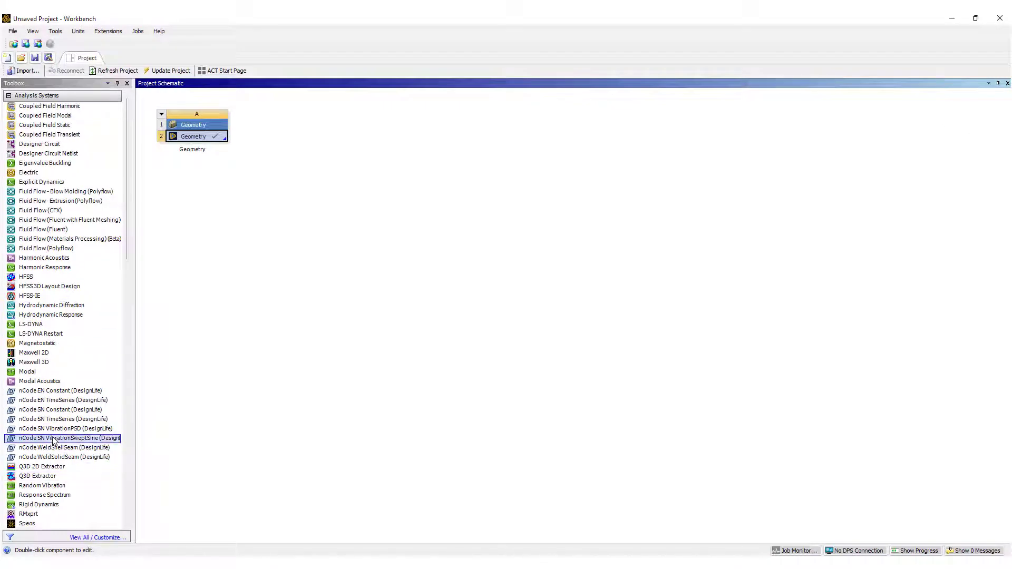
- Link a Static Structural system to the Geometry and open its Model in Mechanical
scroll(52, 437, "down", 3)
left_click_drag(50, 457, 303, 143)
double_click(308, 161)
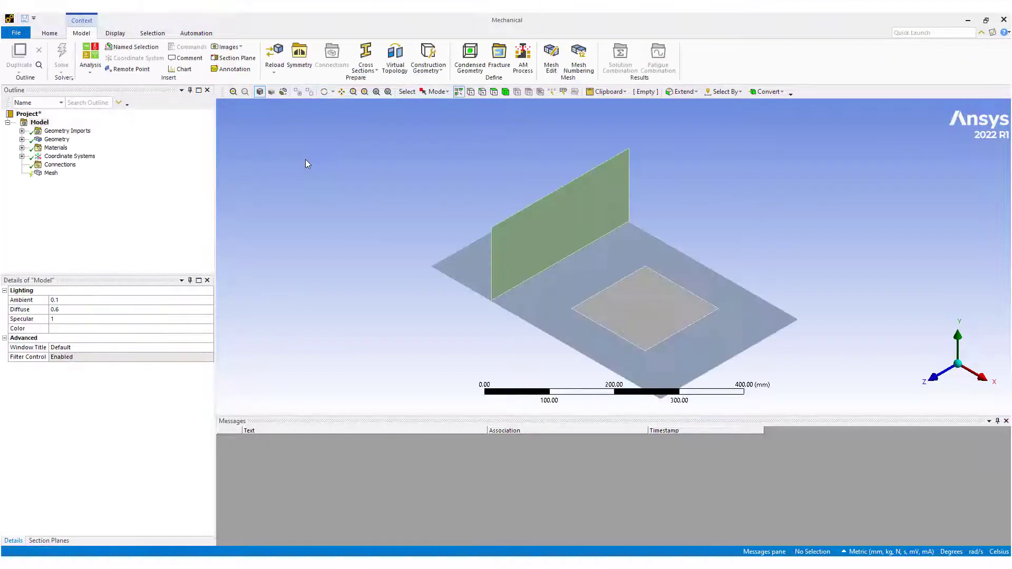
middle_click_drag(542, 272, 600, 255)
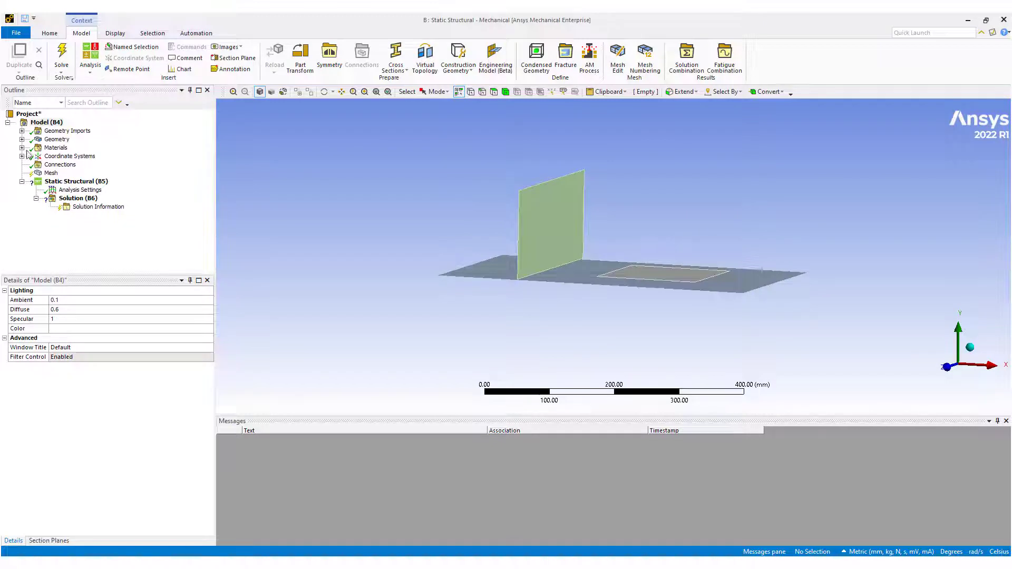
- Expand the Mesh Sizing details and switch Use Adaptive Sizing to Yes, then back to No
left_click(48, 174)
scroll(574, 264, "up", 5)
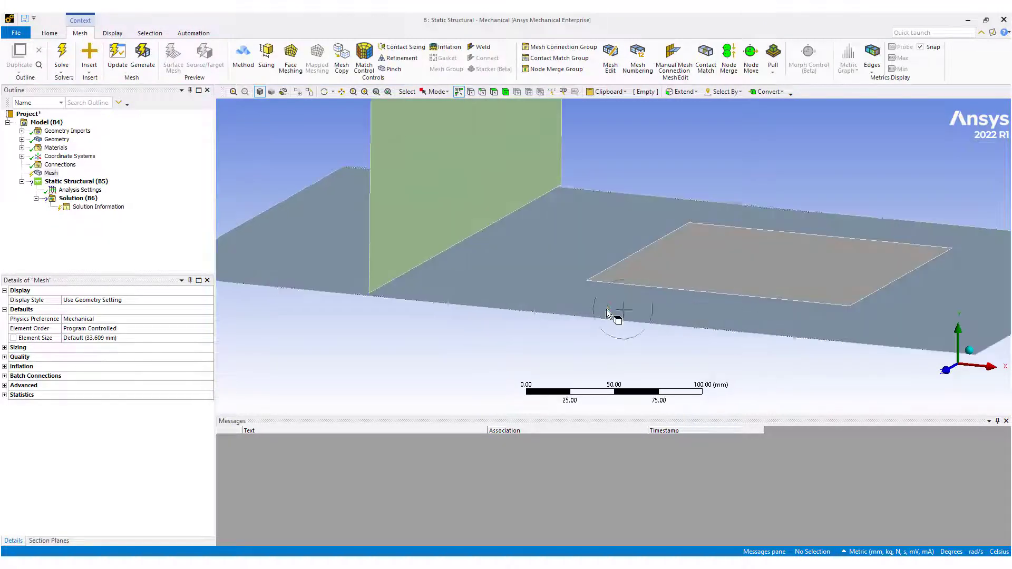
middle_click_drag(606, 309, 606, 294)
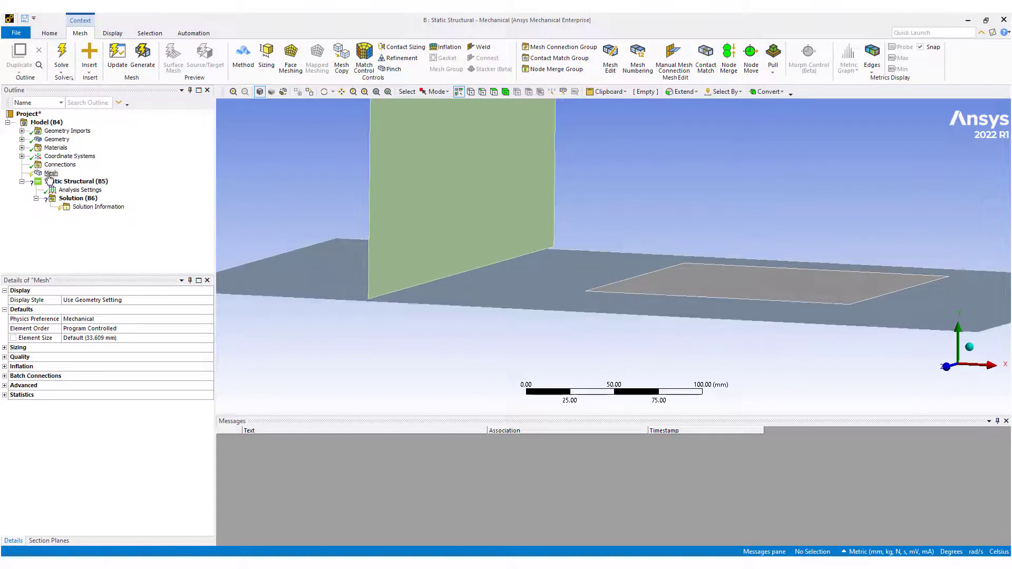
right_click(49, 176)
mouse_move(124, 181)
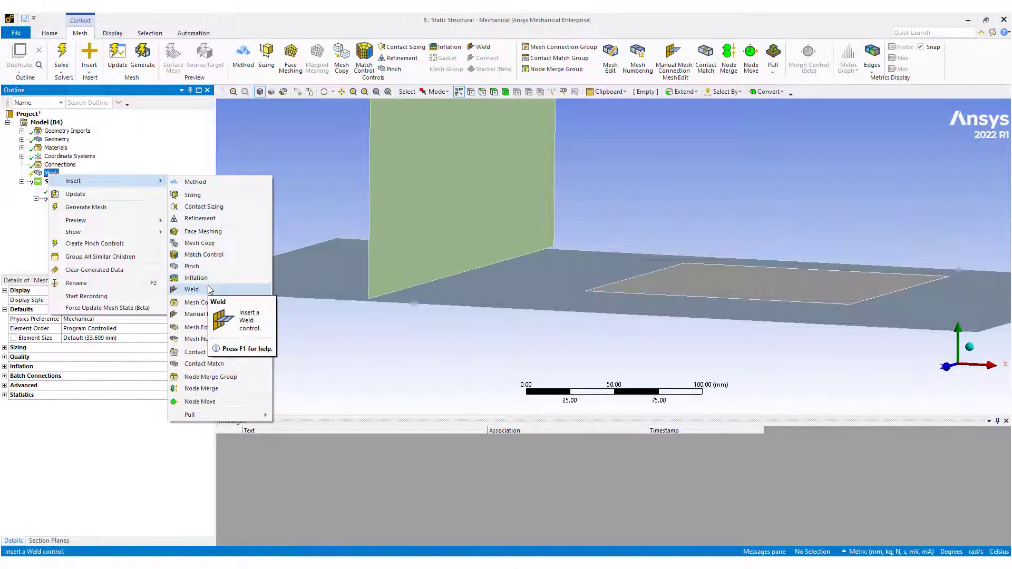
left_click(4, 348)
left_click(129, 356)
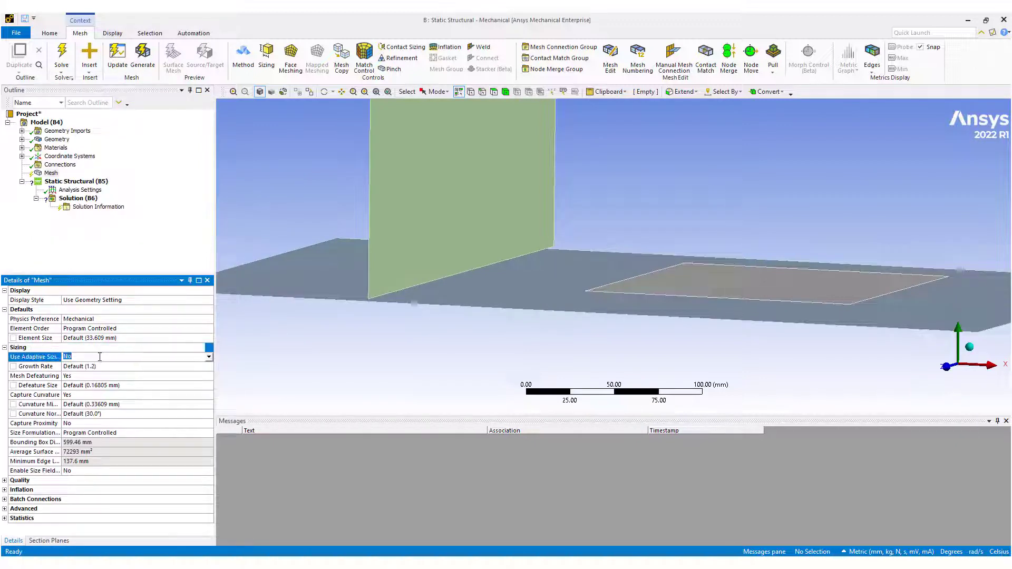
left_click(158, 358)
left_click(149, 373)
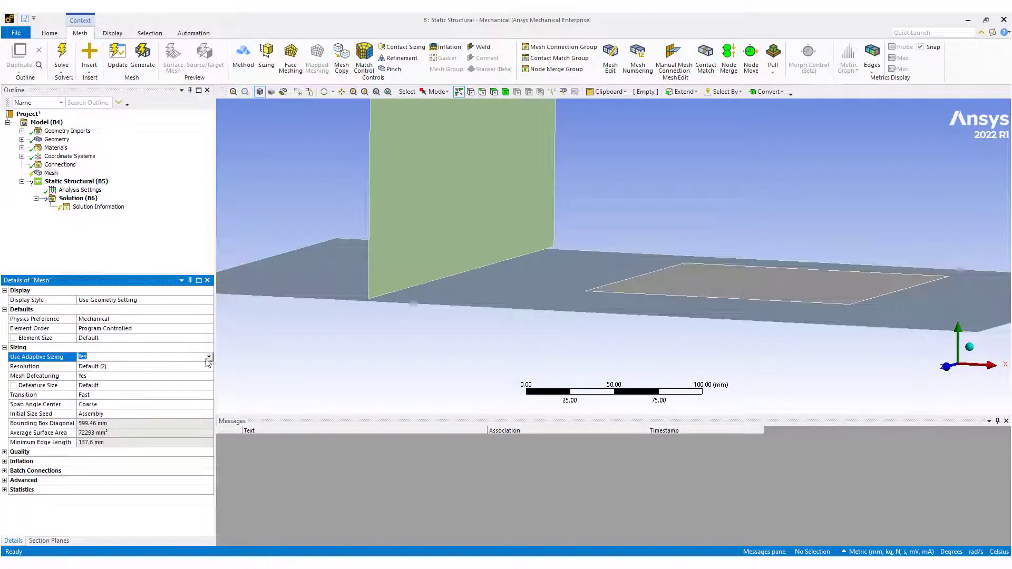
left_click(208, 357)
left_click(181, 366)
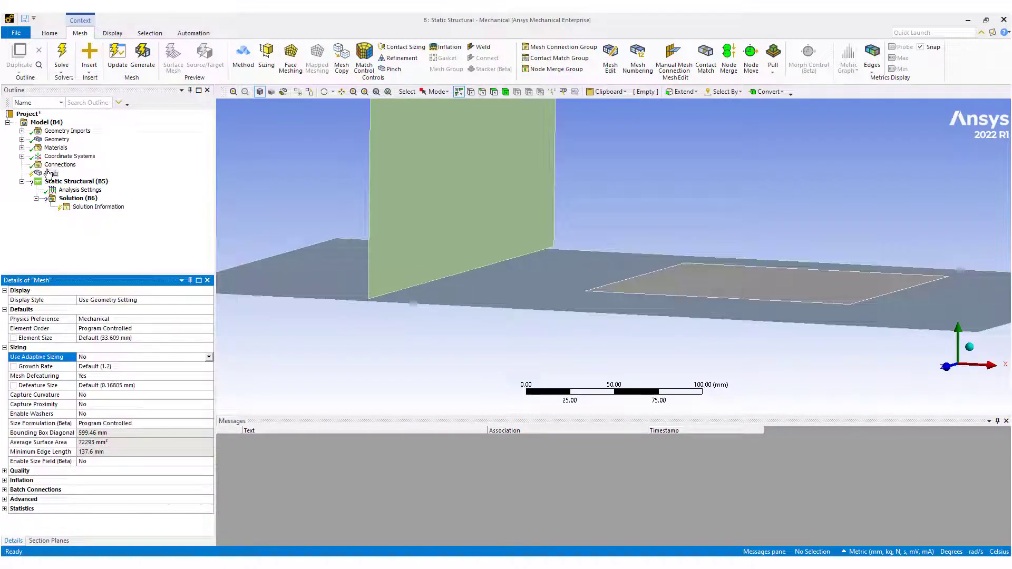
- Insert a Weld mesh control with edge picking, keeping its type as Continuous Seam
right_click(49, 173)
mouse_move(153, 176)
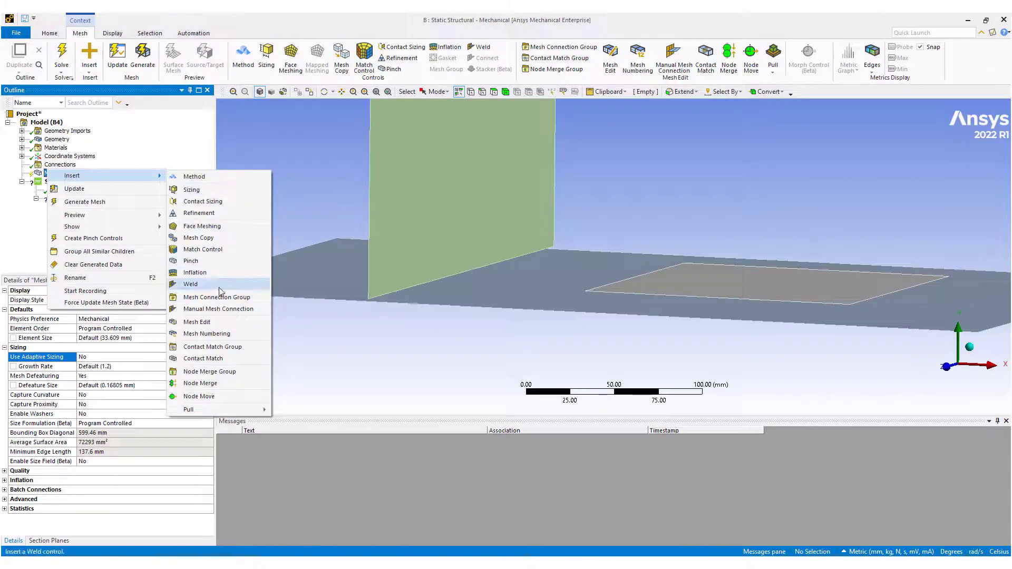
left_click(191, 284)
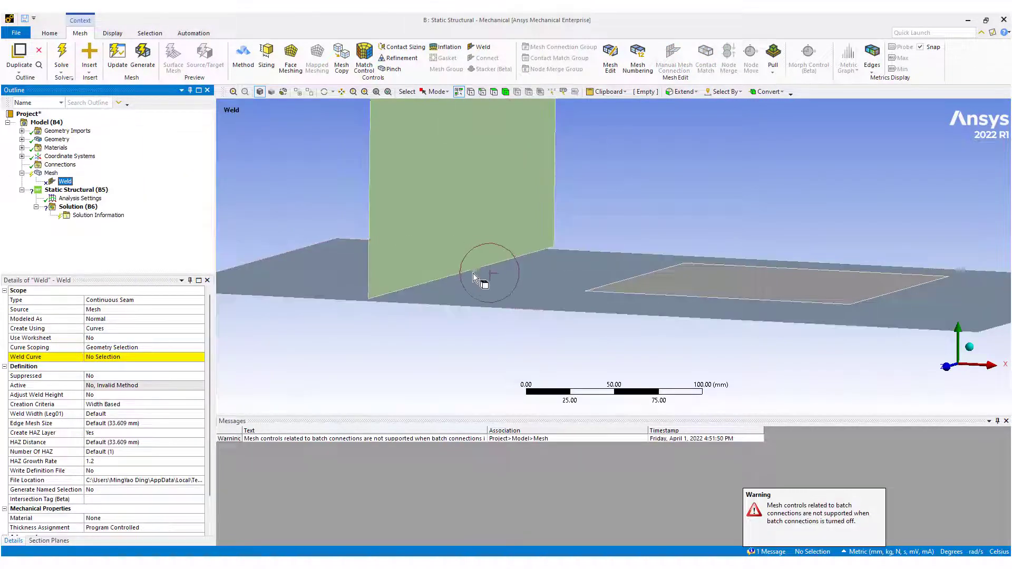
left_click(483, 91)
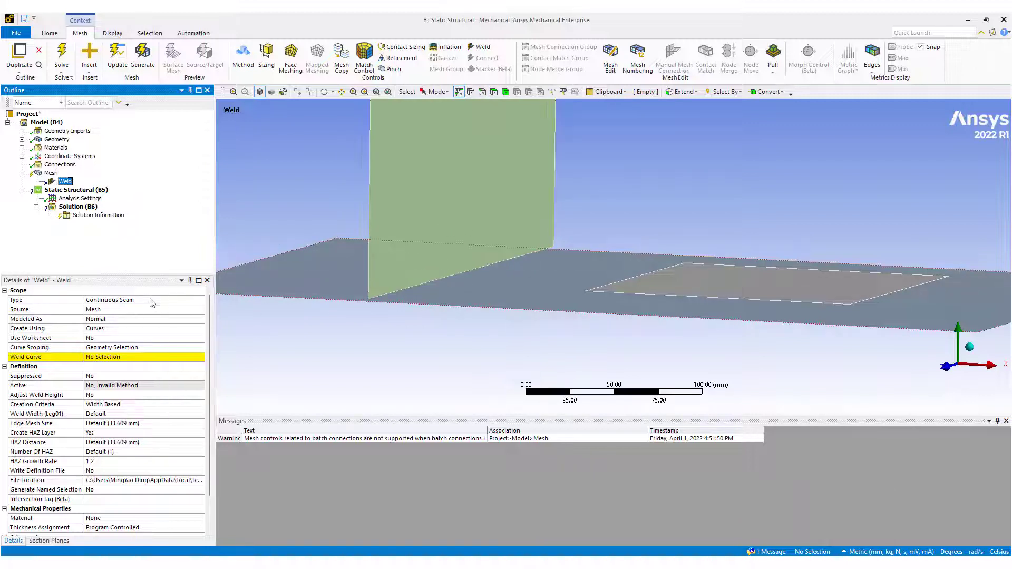
left_click(200, 300)
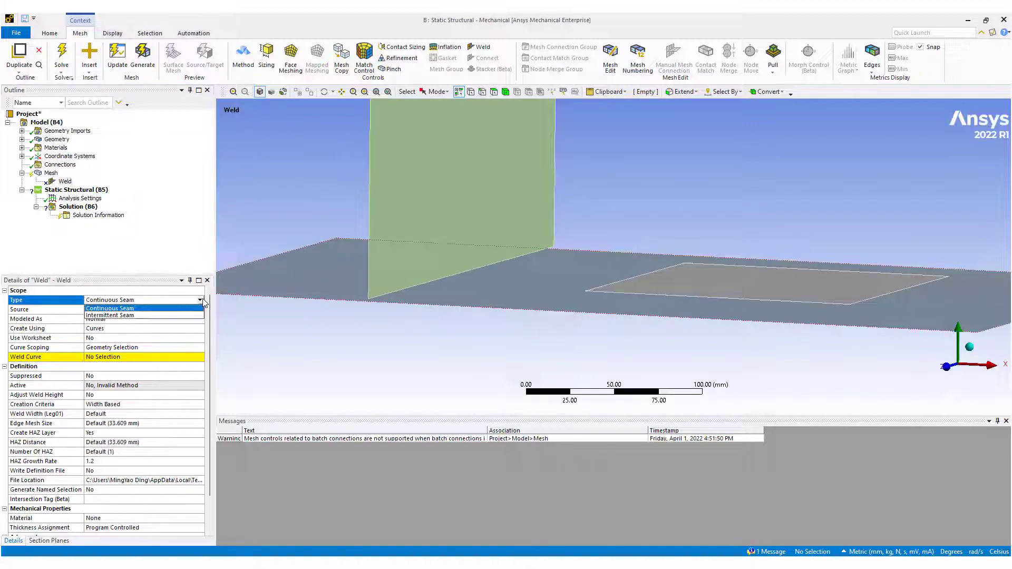
left_click(162, 309)
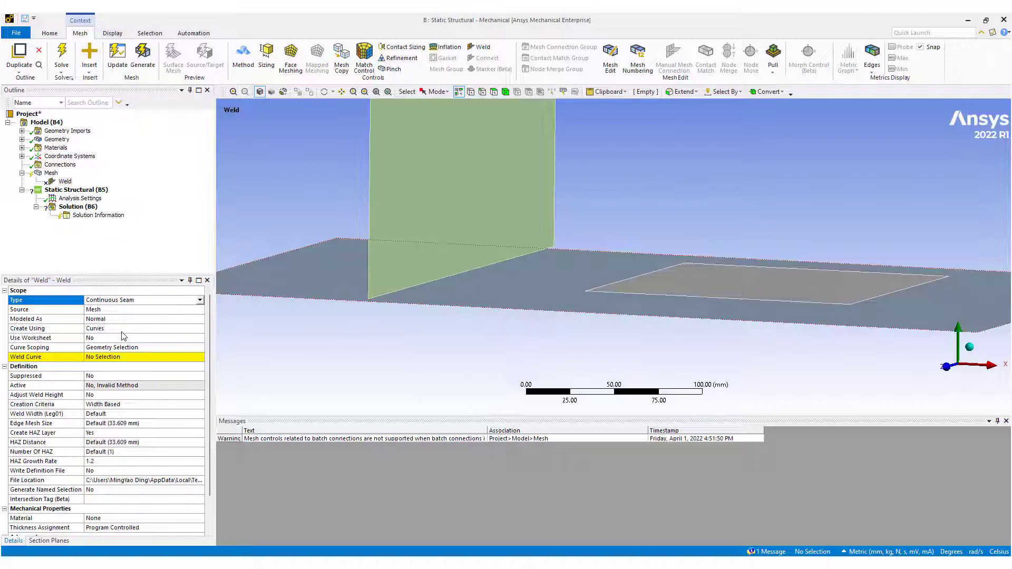
- Set the weld to be created using Edges and scope it to the upright plate's bottom edge
left_click(144, 328)
left_click(200, 329)
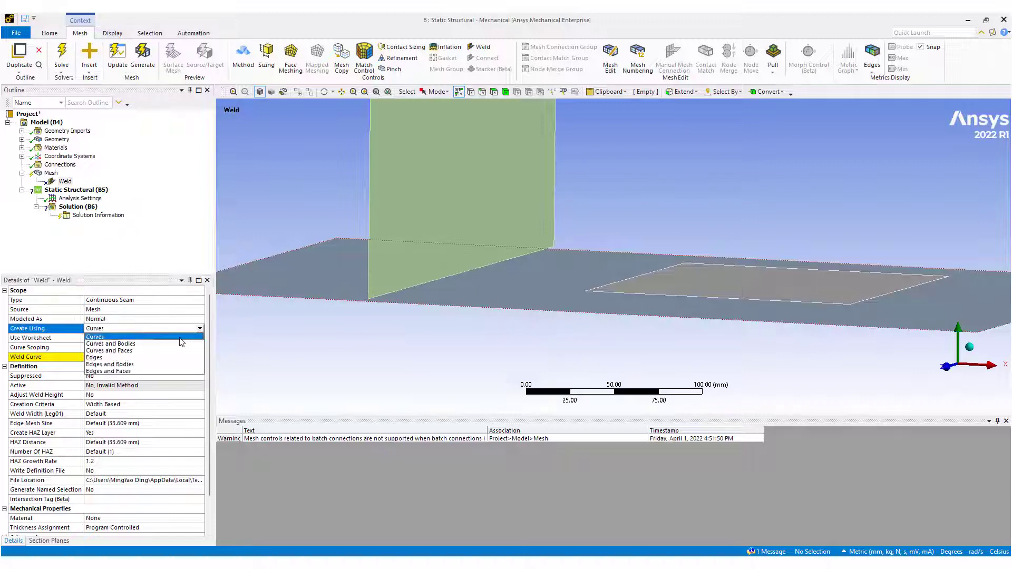
left_click(132, 348)
left_click(117, 361)
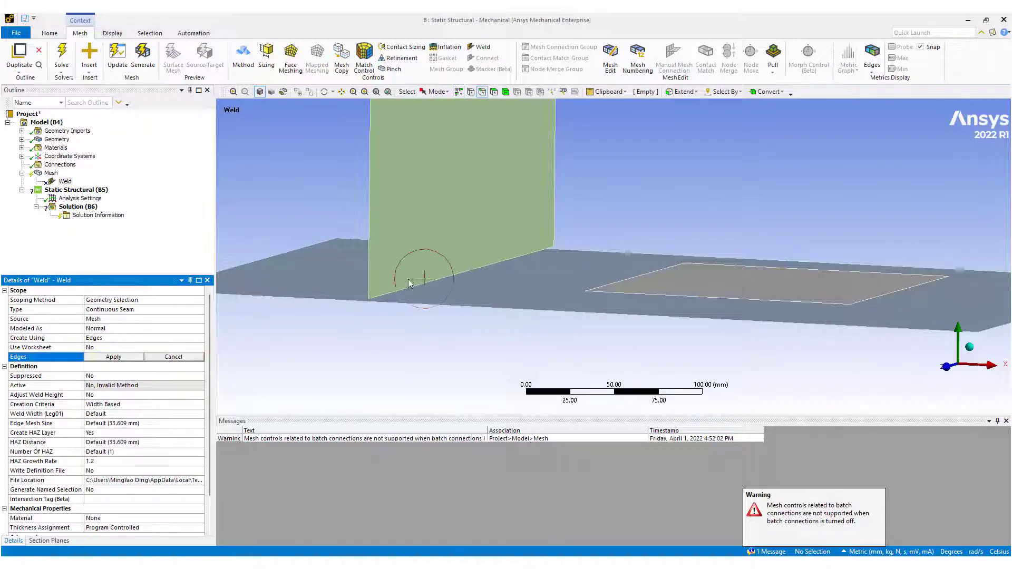
left_click(416, 285)
left_click(122, 358)
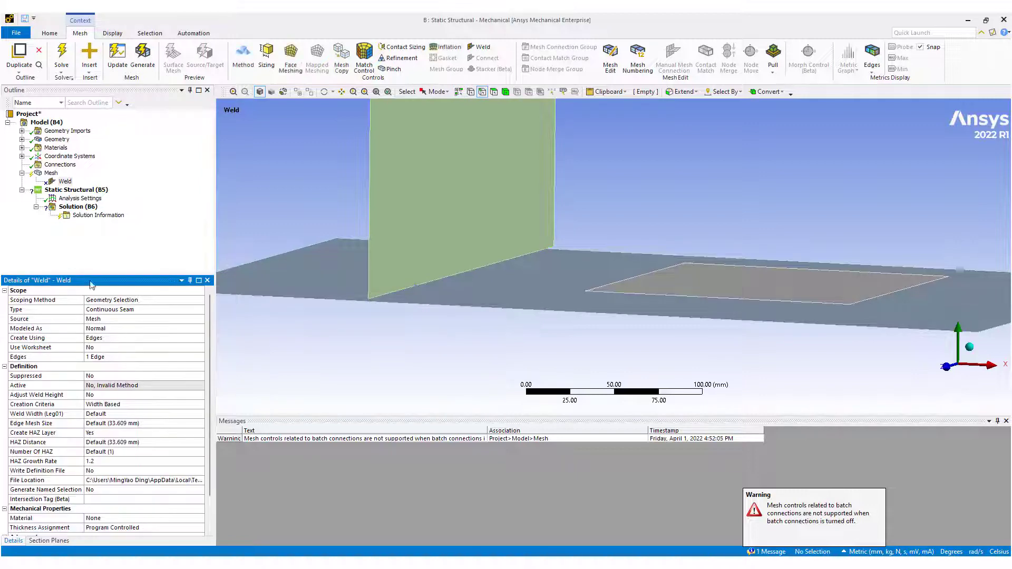
right_click(51, 173)
- Generate the mesh on the upright wall and base plate
left_click(113, 204)
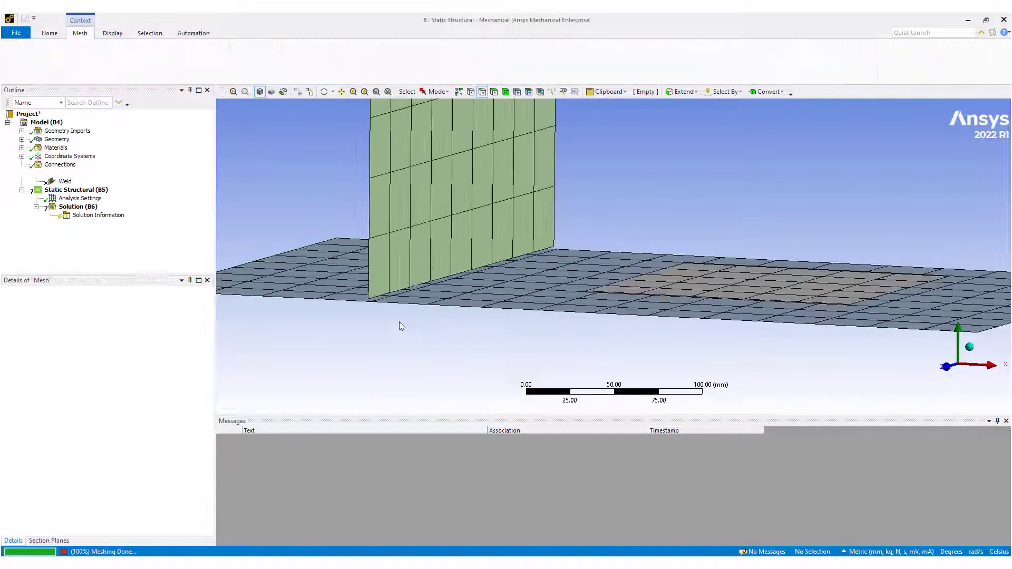
middle_click_drag(398, 319, 410, 290)
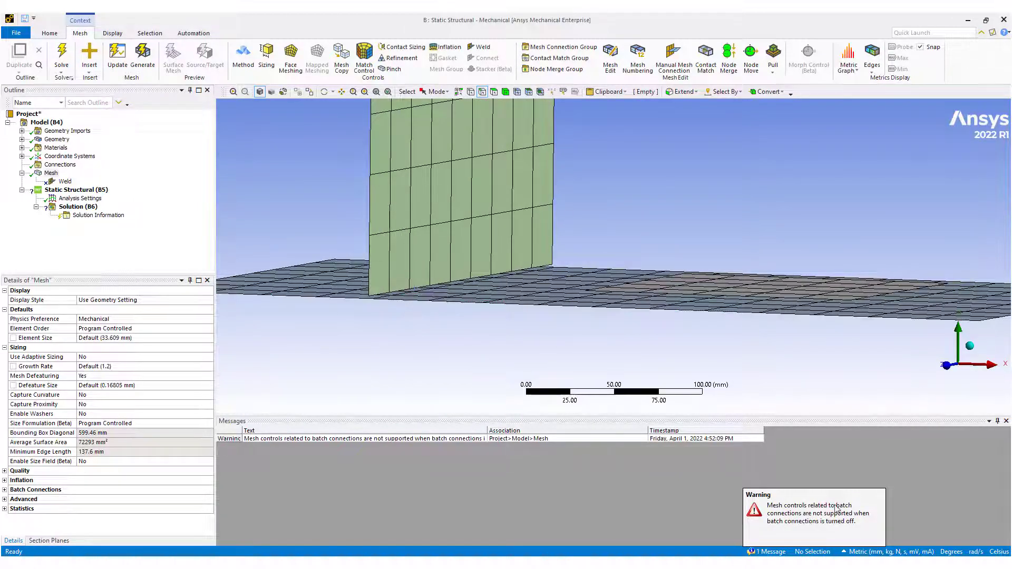
middle_click_drag(746, 357, 508, 382)
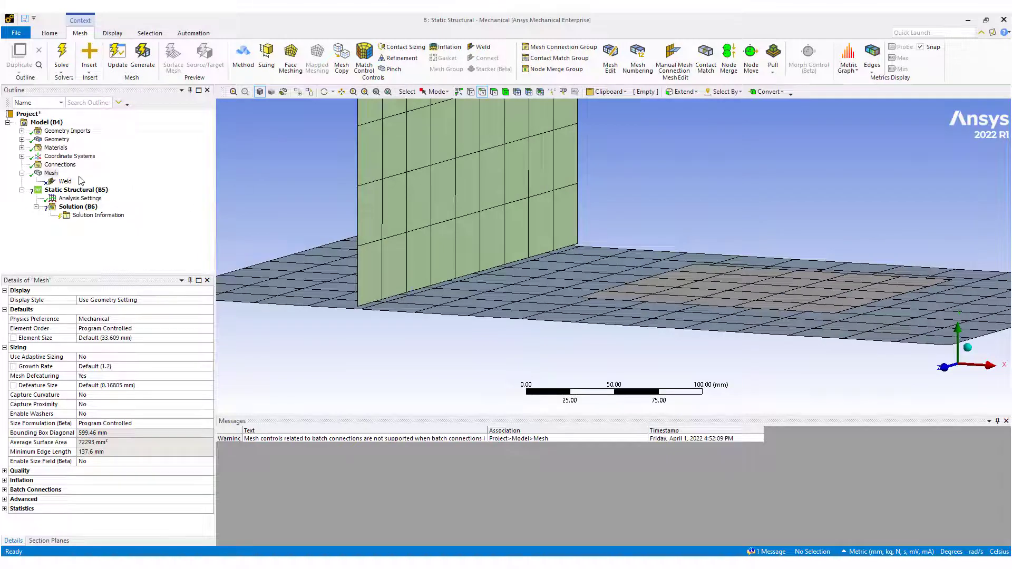
- Turn on Mesh Based Connection and regenerate the mesh, which fails to create weld faces
left_click(51, 173)
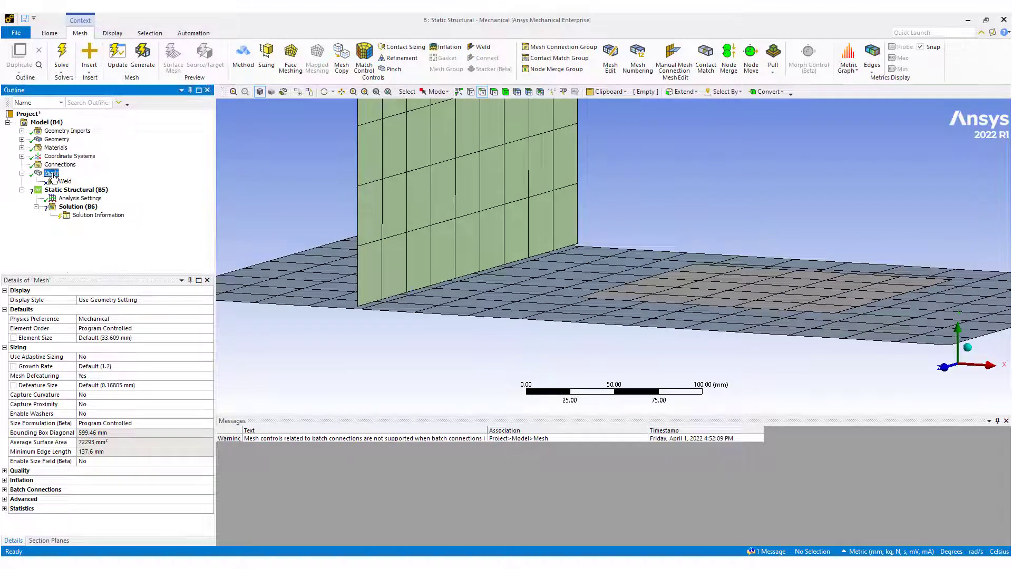
left_click(4, 490)
double_click(126, 503)
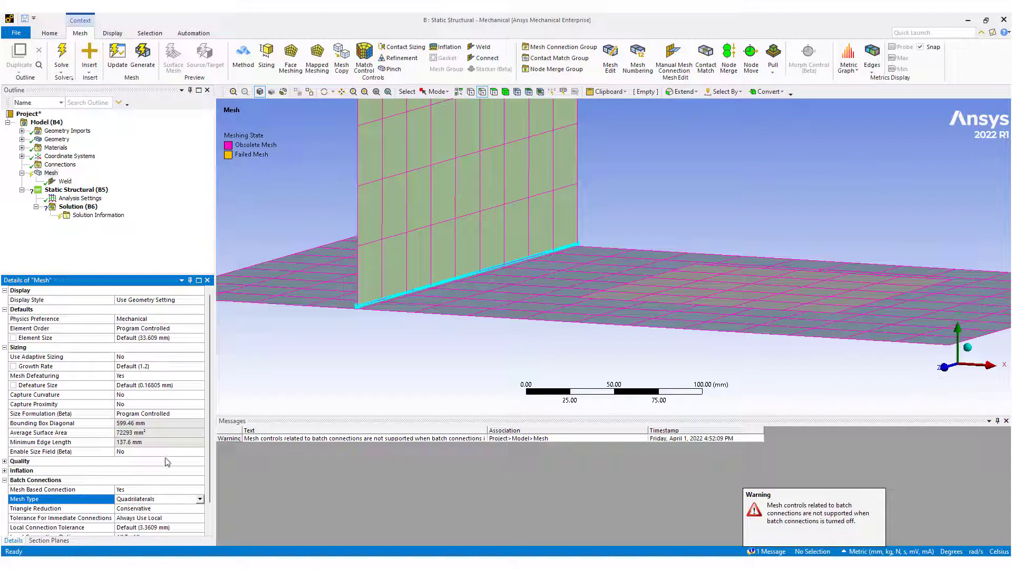
scroll(169, 462, "down", 1)
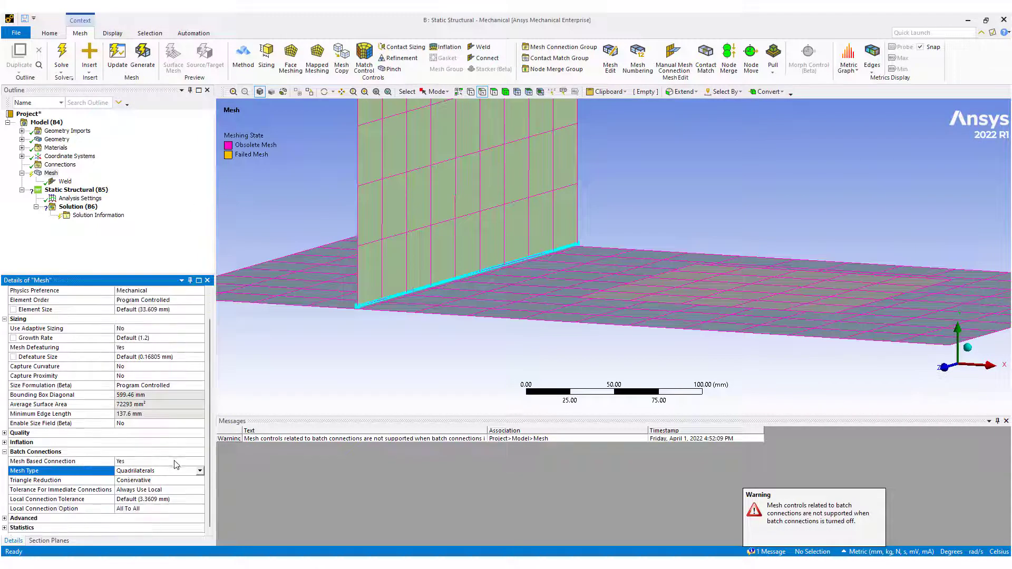
left_click(52, 174)
right_click(55, 176)
left_click(85, 204)
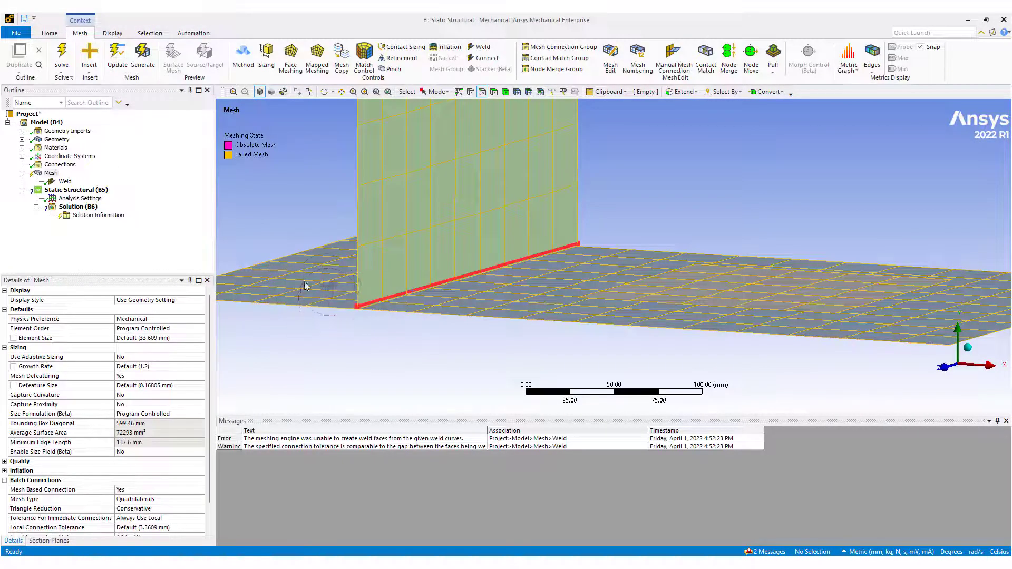
middle_click_drag(299, 284, 464, 281)
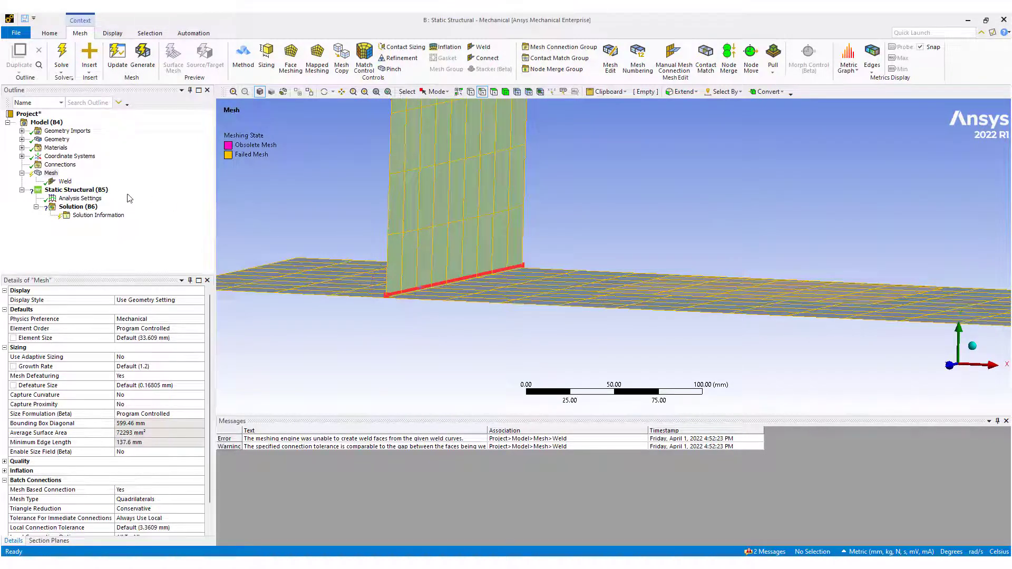
- In the Weld control's Details, enter 5 for HAZ Distance (5.0 mm)
left_click(68, 181)
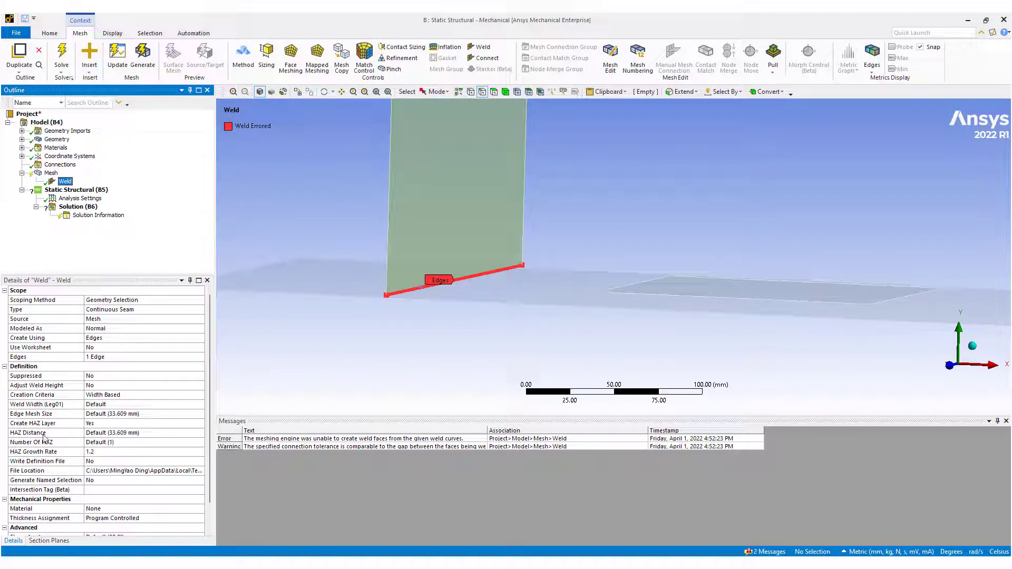
right_click_drag(364, 268, 451, 313)
middle_click_drag(493, 291, 576, 316)
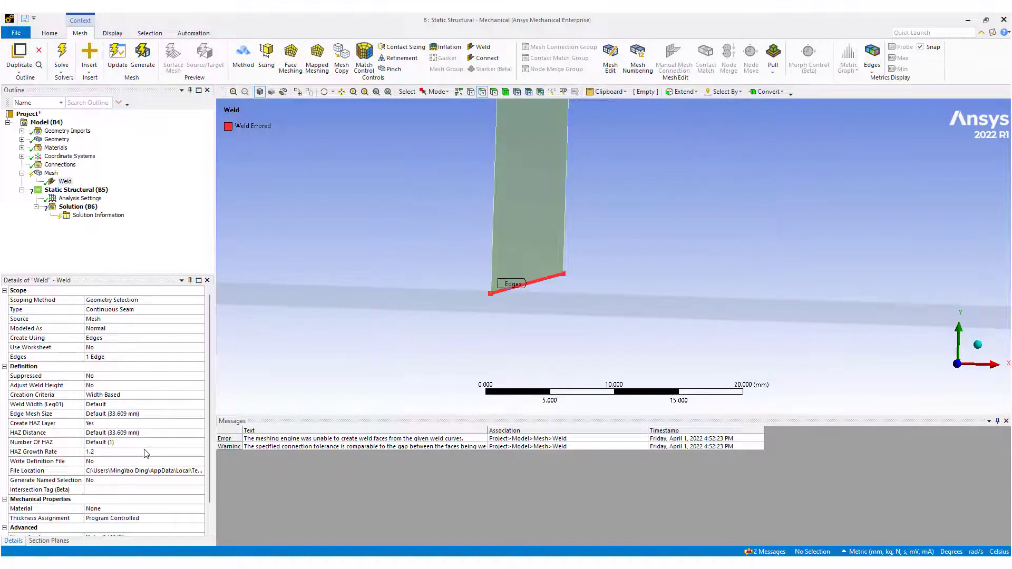
middle_click_drag(498, 313, 530, 317)
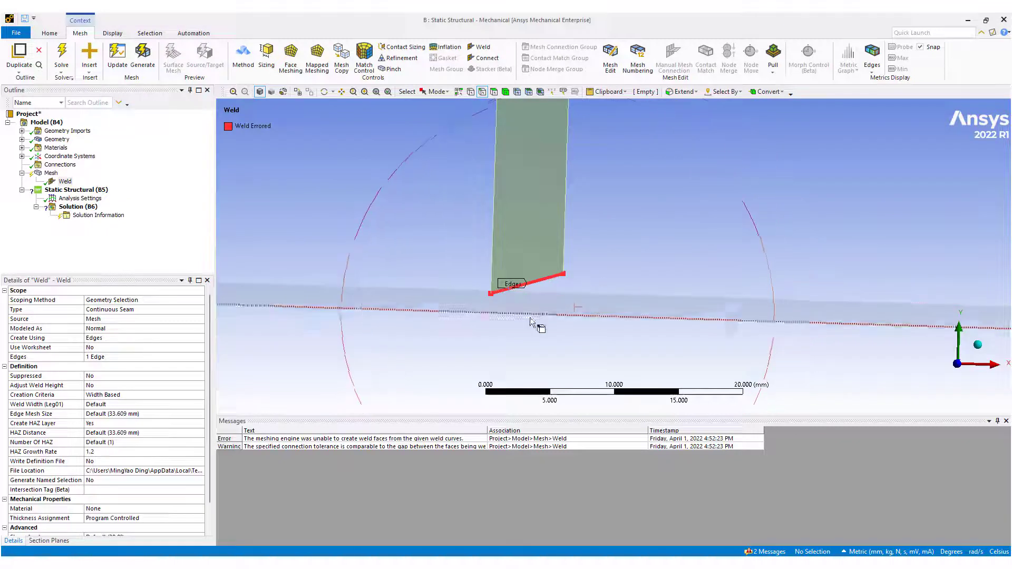
left_click(139, 433)
middle_click_drag(453, 364, 836, 315)
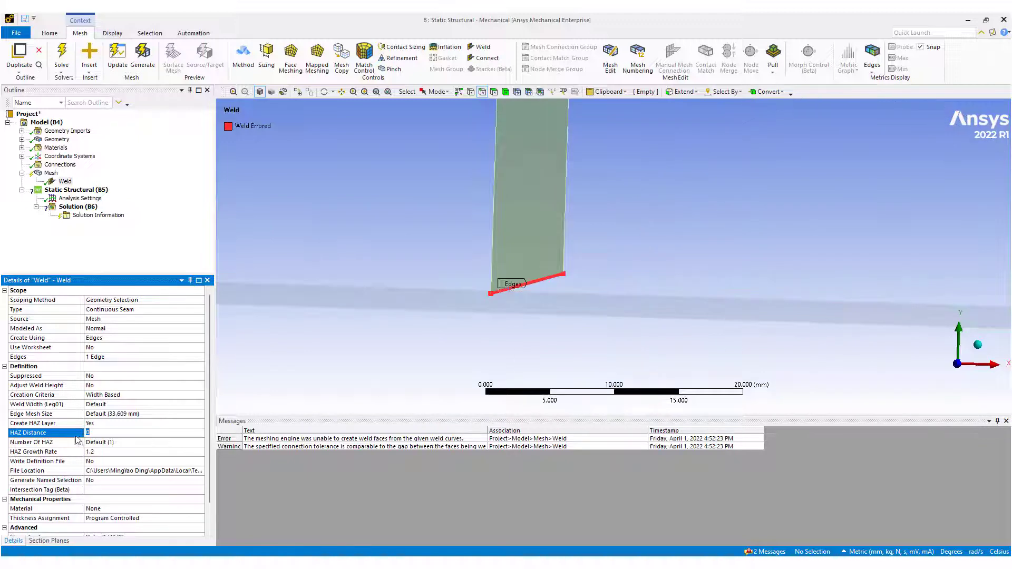
left_click(121, 414)
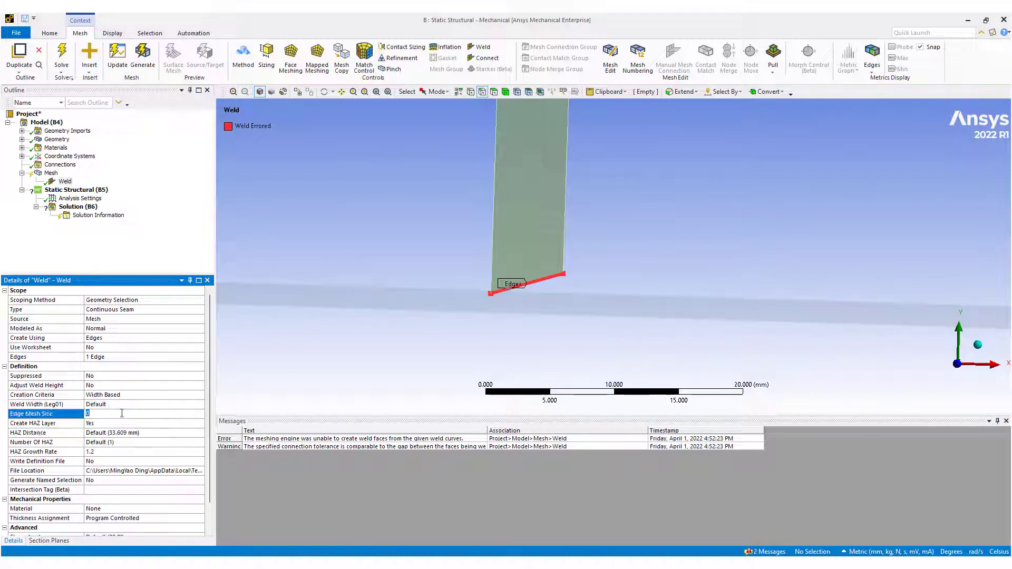
left_click(118, 433)
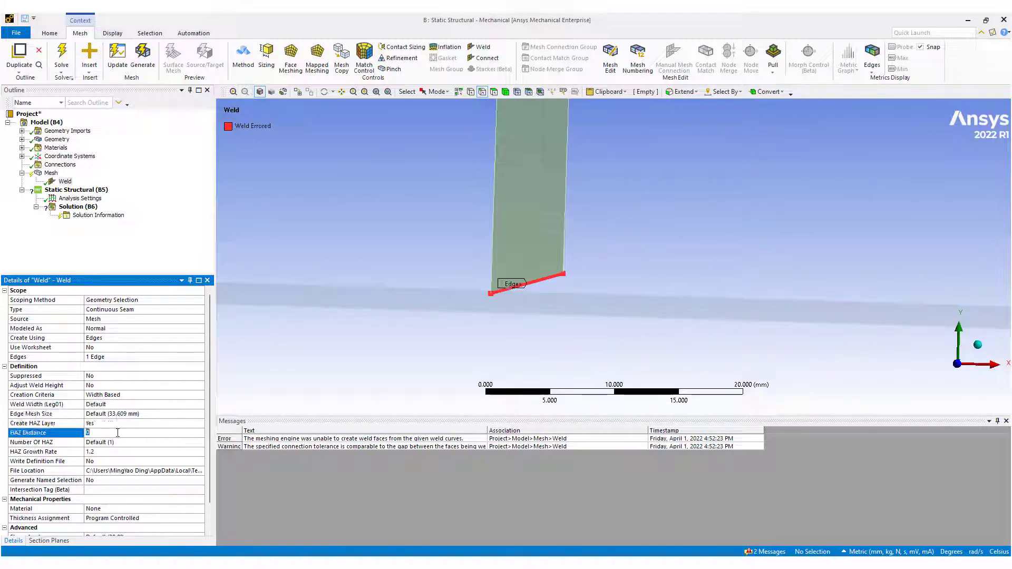
type("5")
key("Return")
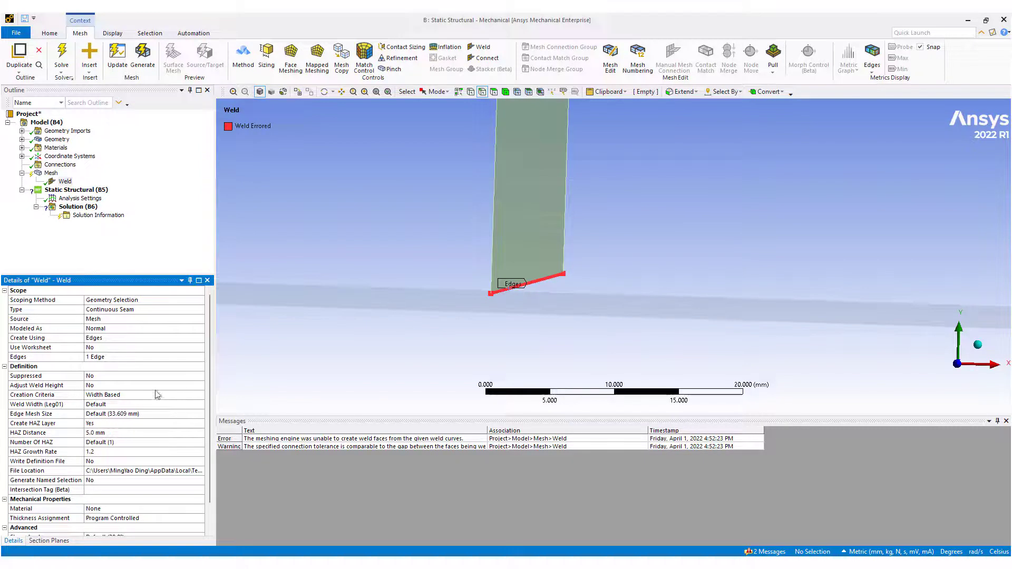
- Set Adjust Weld Height to Yes, Weld Height (Leg02) to 2.5 mm, and enter 5 for Weld Width
scroll(508, 285, "up", 5)
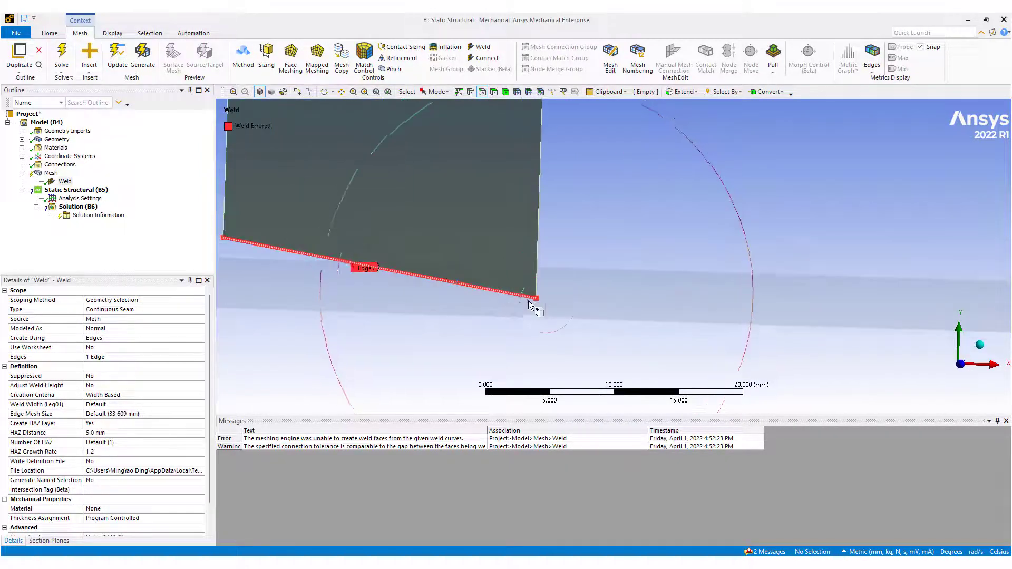
middle_click_drag(536, 309, 515, 350)
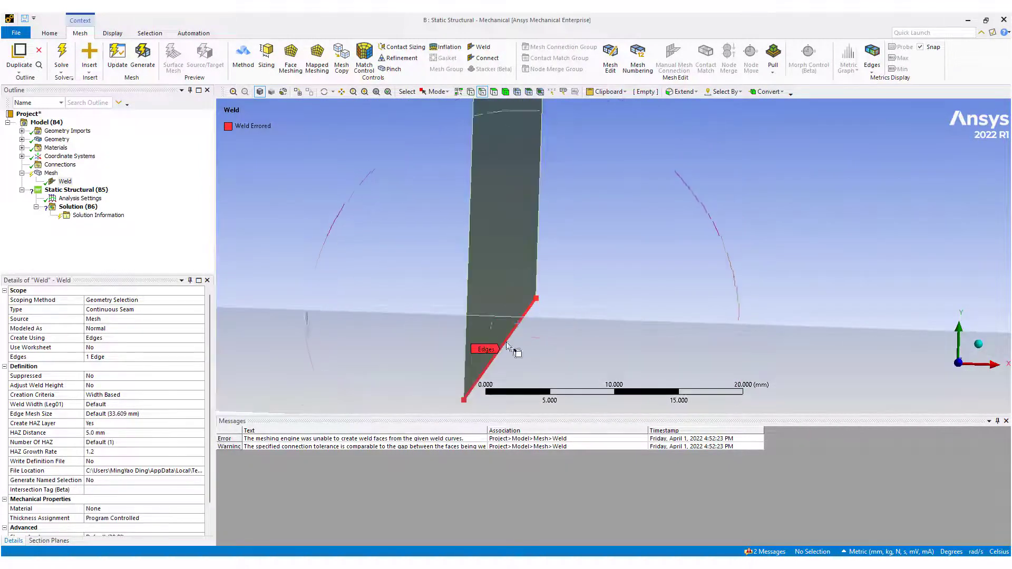
left_click(967, 368)
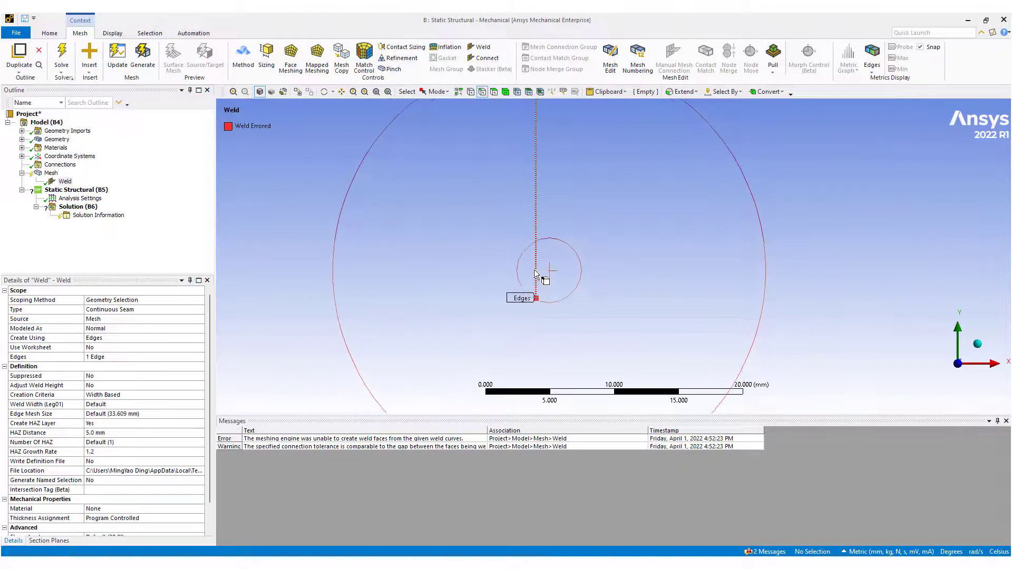
middle_click_drag(535, 272, 164, 393)
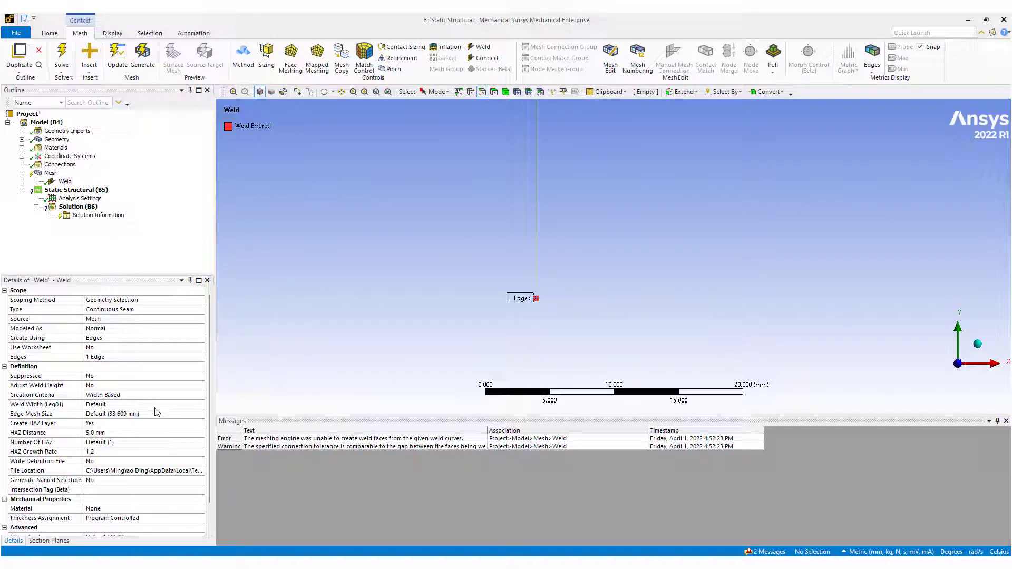
double_click(132, 385)
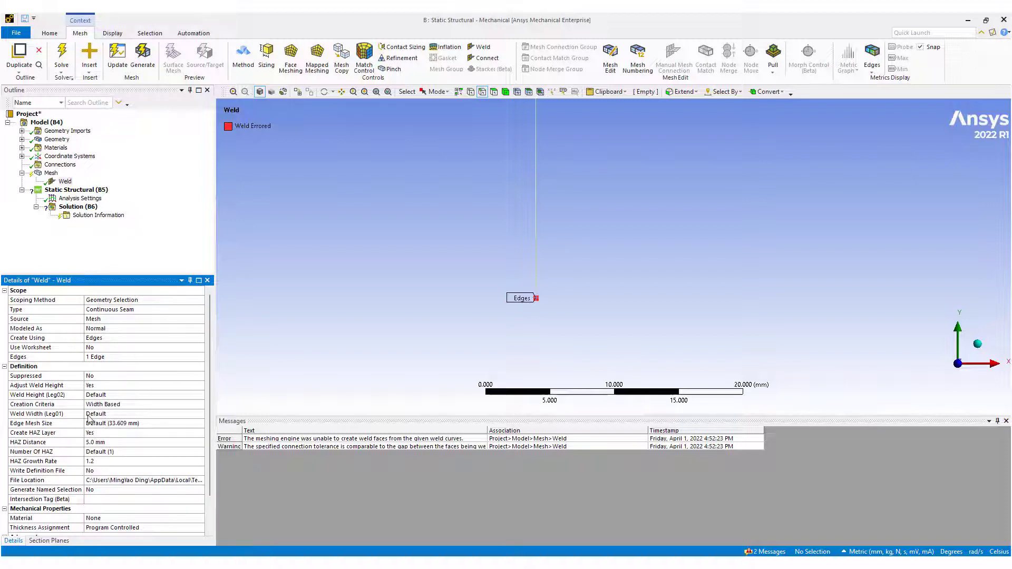
left_click(57, 395)
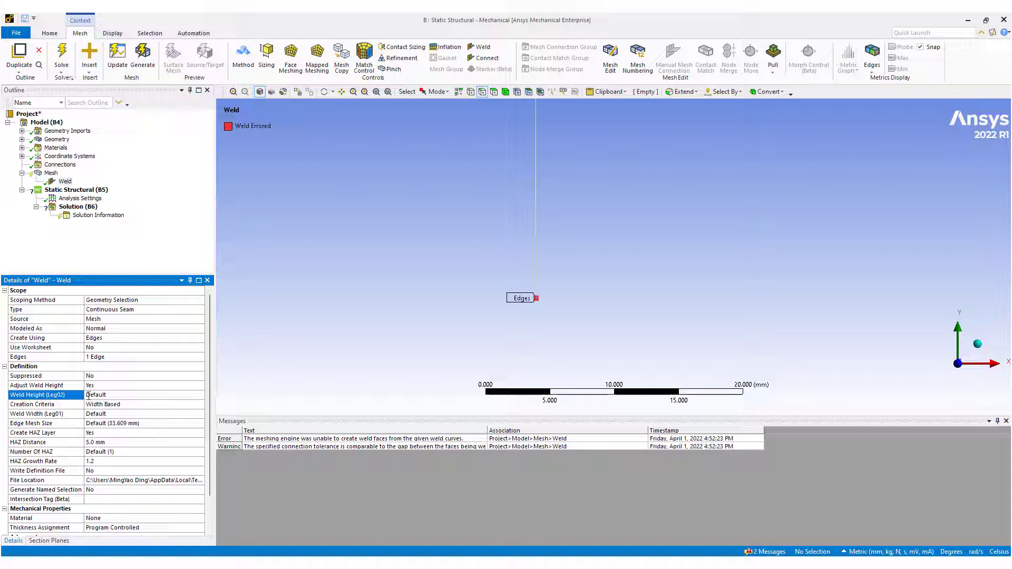
left_click(92, 395)
left_click(103, 415)
type("5")
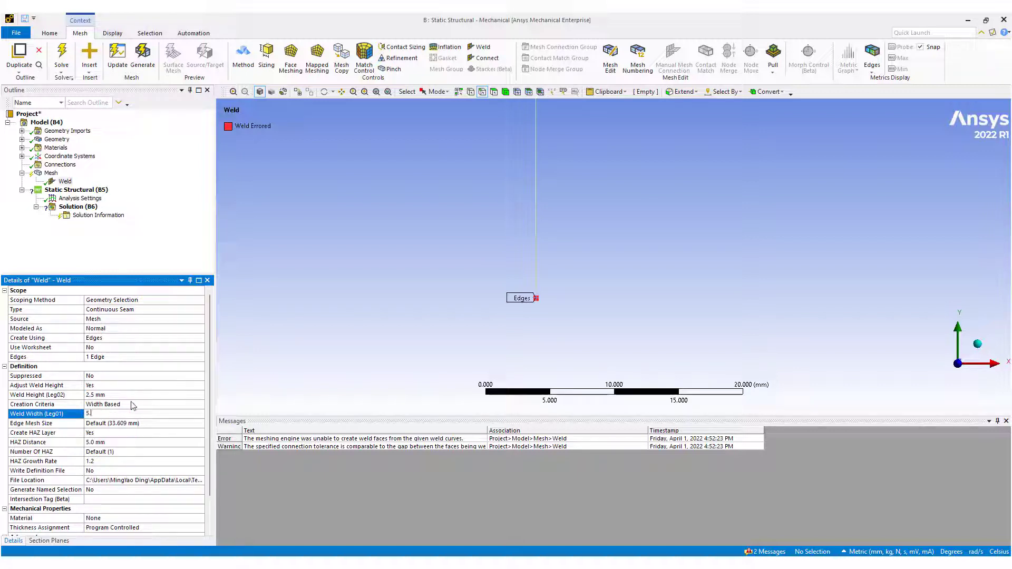
- Confirm the 5.0 mm weld width and generate the mesh
key("Return")
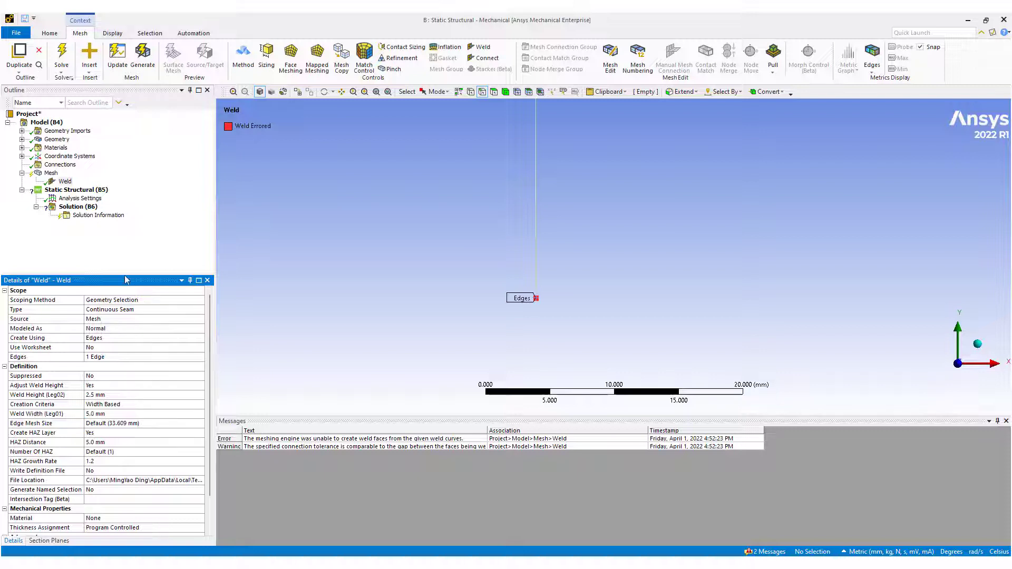
left_click(51, 174)
right_click(52, 174)
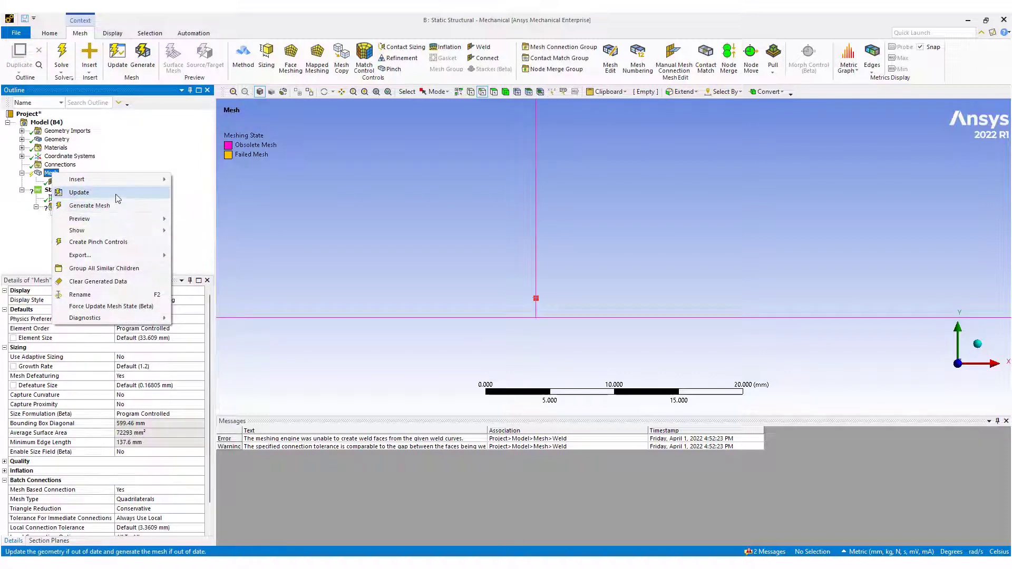
left_click(100, 205)
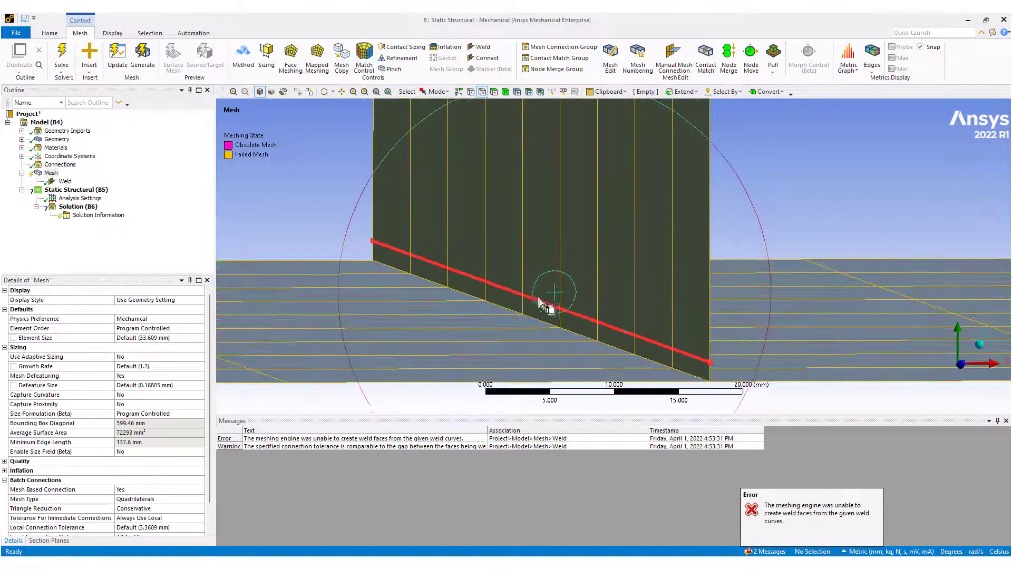
middle_click_drag(542, 303, 616, 298)
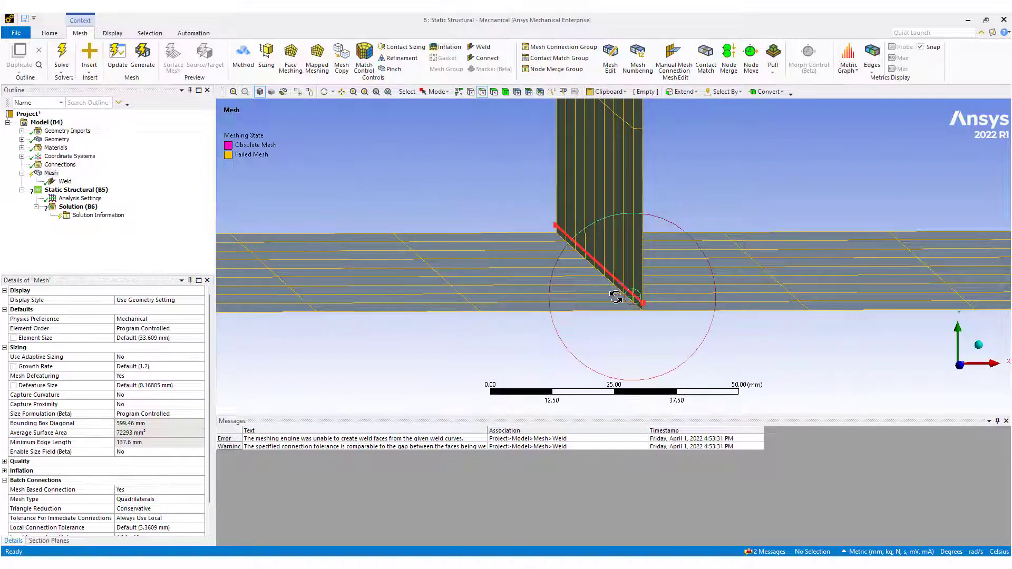
- Set the weld's Edge Mesh Size to 20 mm and regenerate the mesh, leaving only a warning
left_click(64, 182)
middle_click_drag(575, 259, 612, 261)
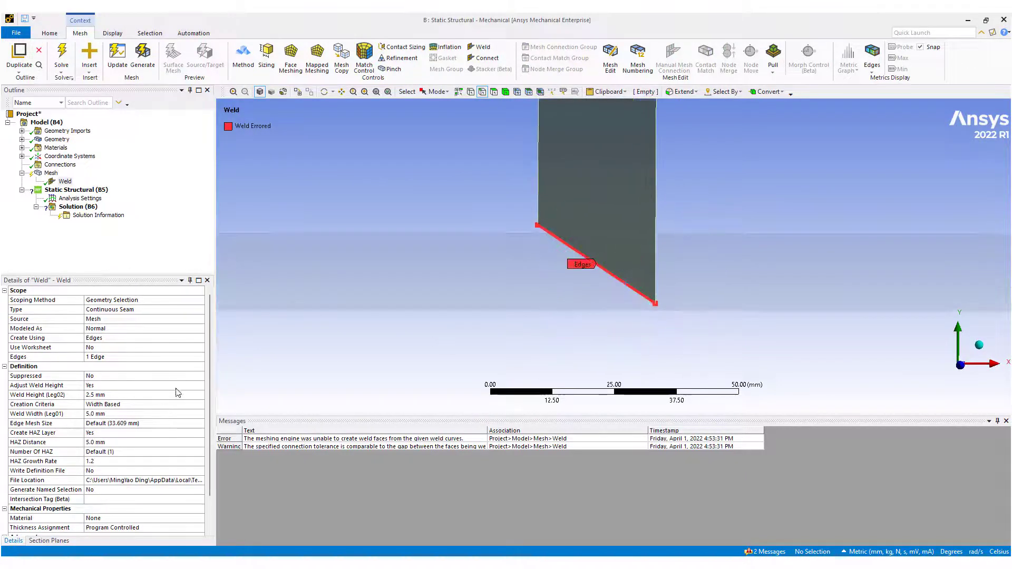
left_click(143, 424)
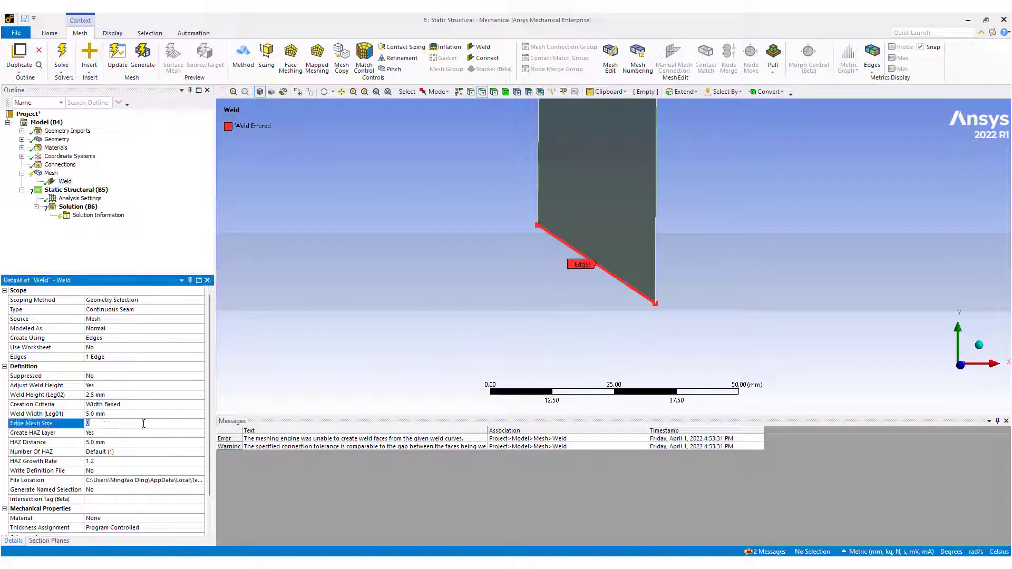
type("20")
key("Return")
middle_click_drag(599, 316, 671, 351)
right_click(51, 174)
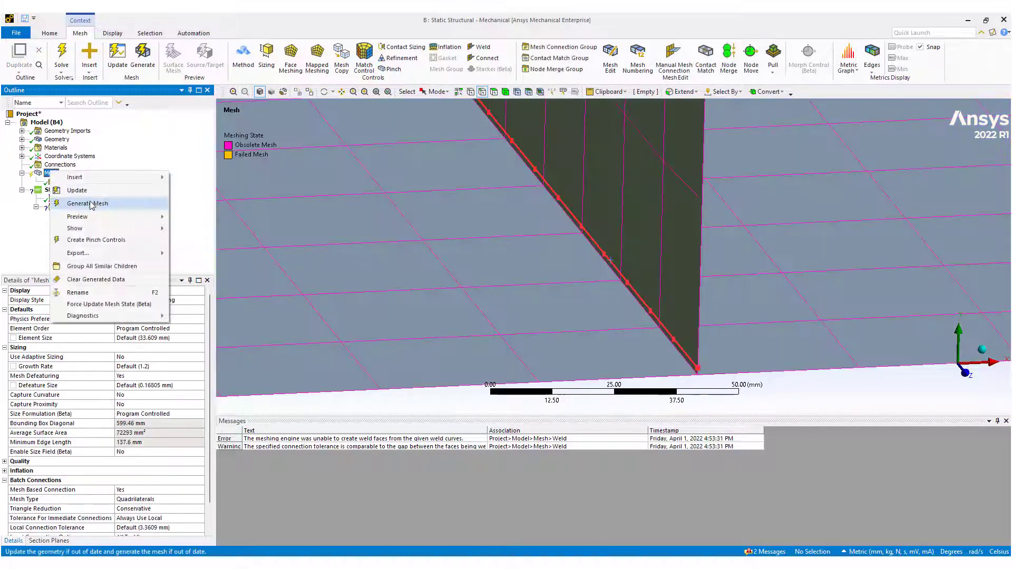
left_click(378, 248)
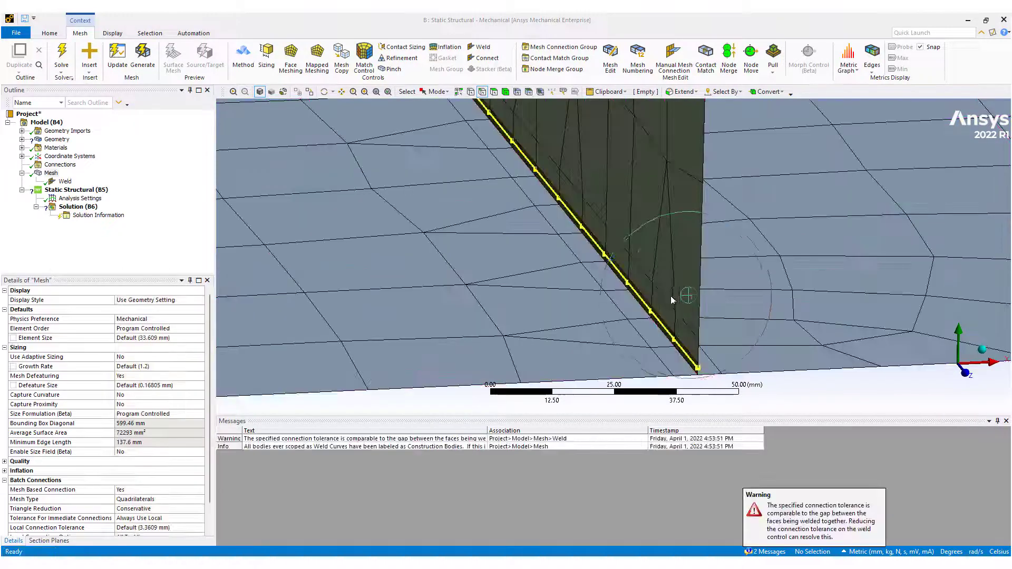
middle_click_drag(674, 294, 622, 252)
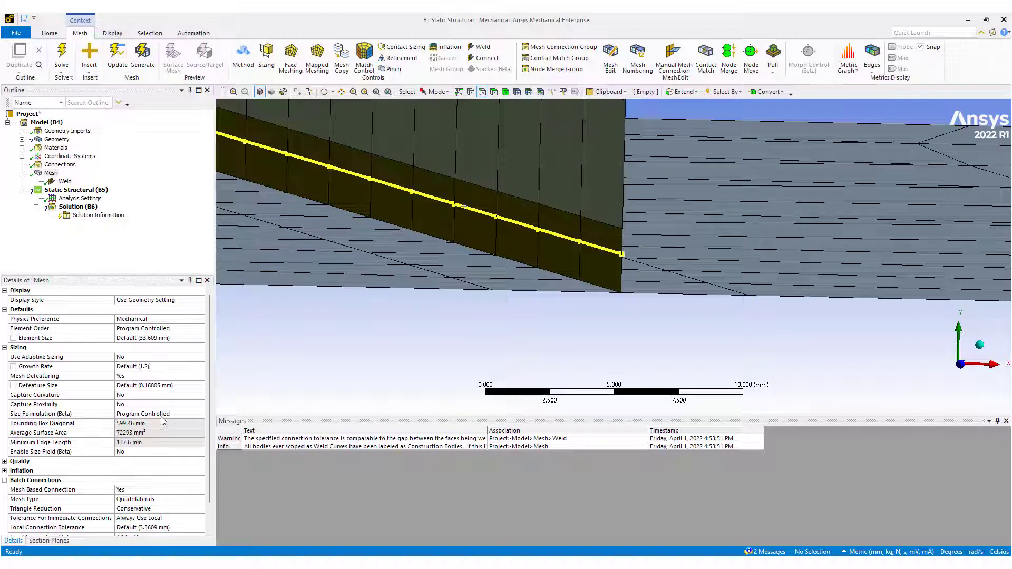
- Set Modeled As to Normal and Angled, Angled Direction to Both, and Material to Structural Steel
left_click(64, 181)
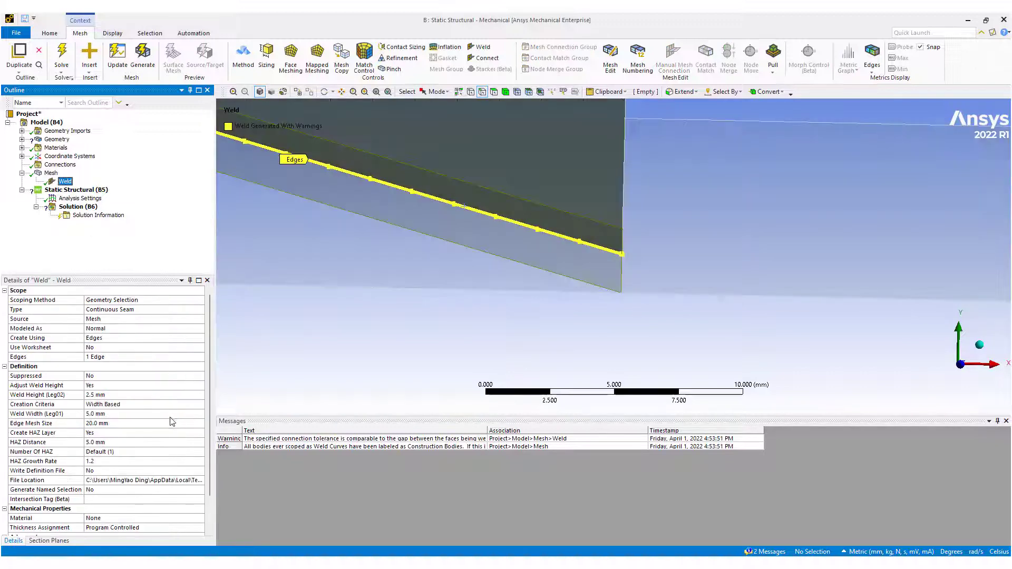
left_click(194, 328)
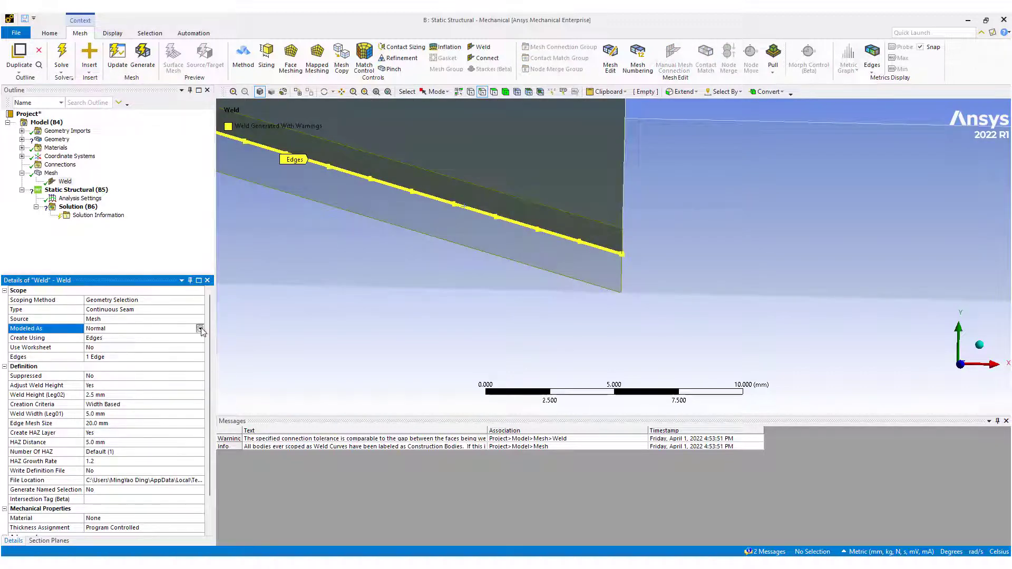
left_click(200, 328)
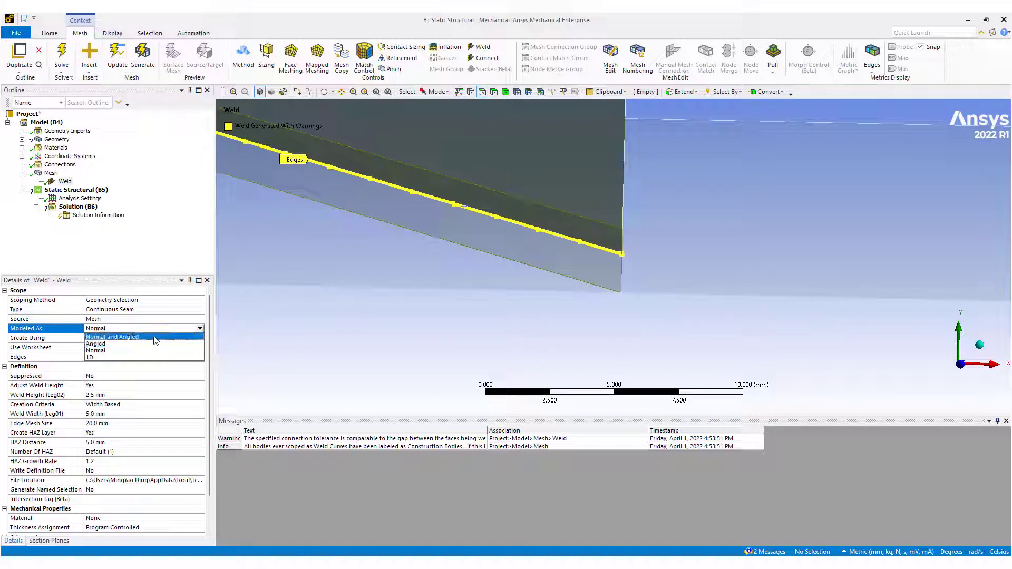
left_click(146, 337)
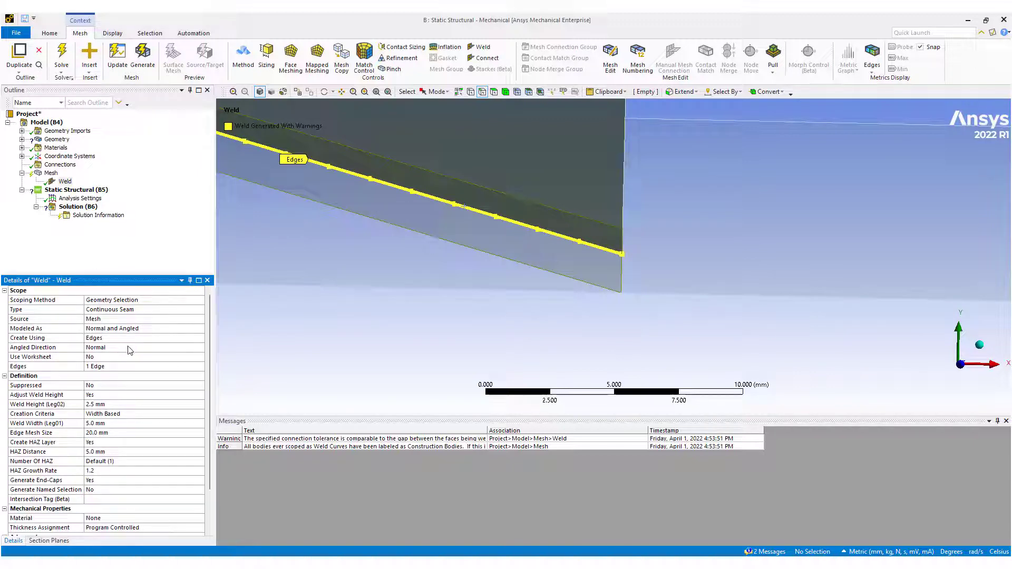
left_click(130, 347)
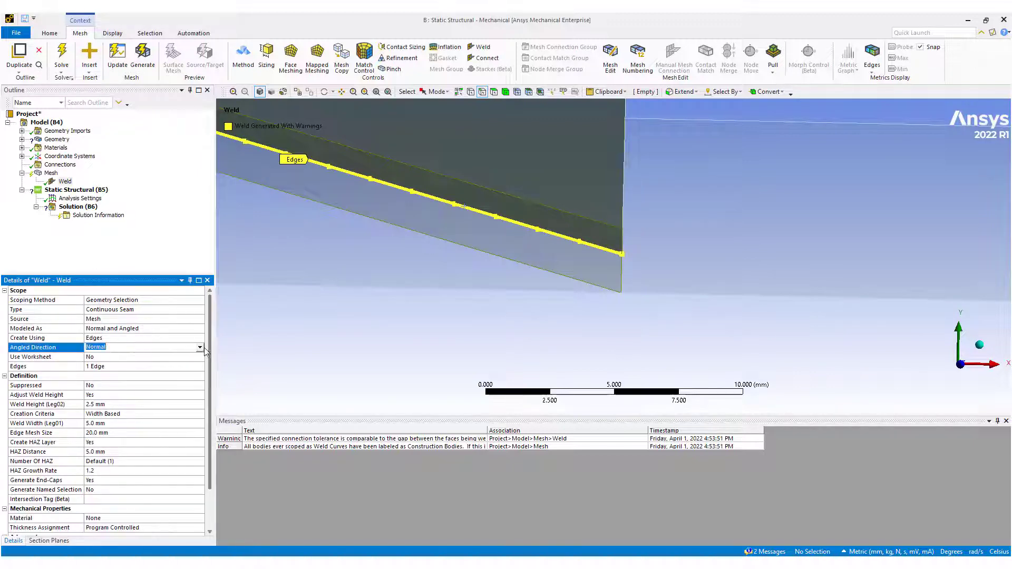
left_click(200, 347)
left_click(166, 369)
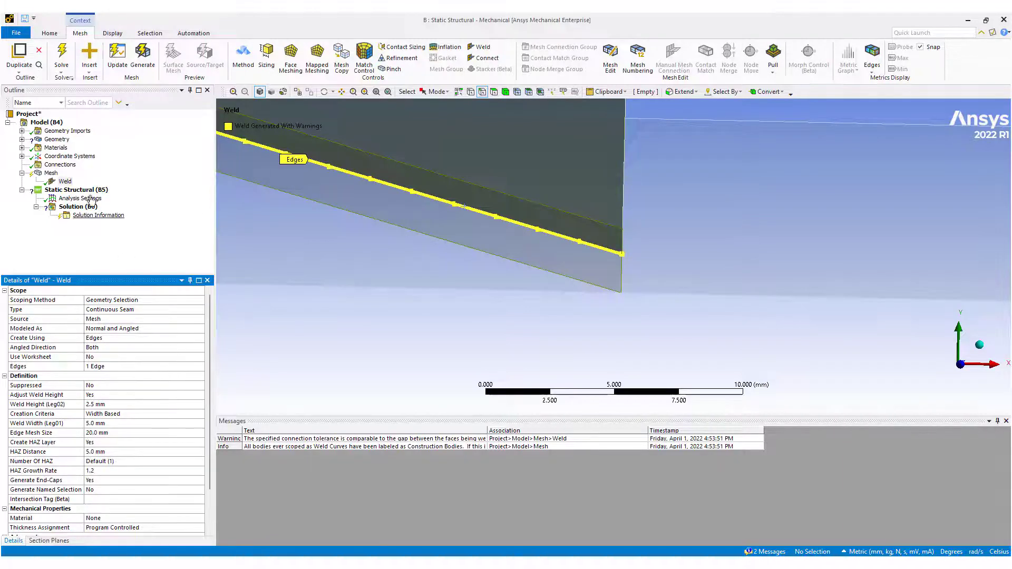
scroll(192, 469, "down", 2)
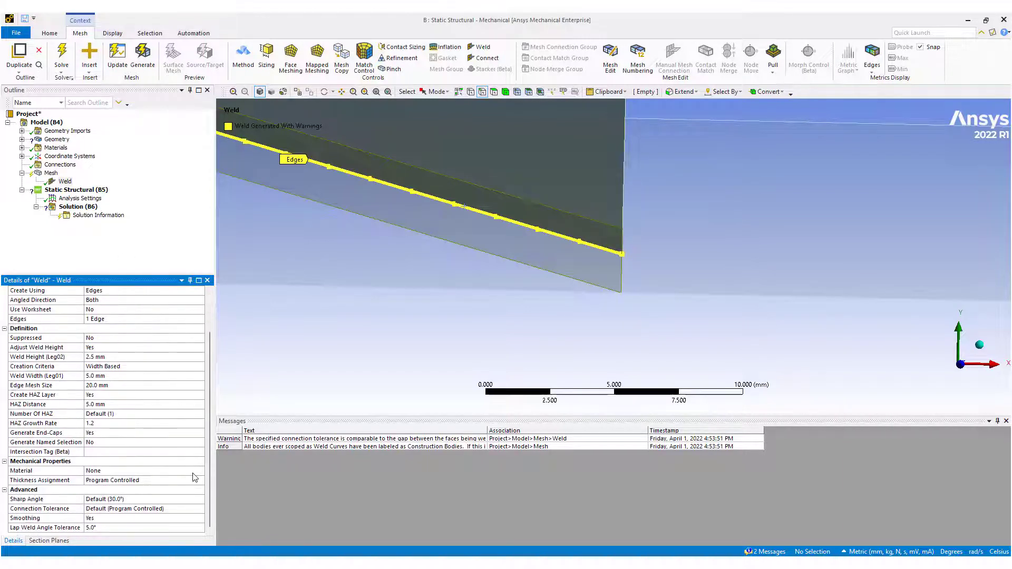
left_click(204, 473)
left_click(200, 471)
left_click(158, 481)
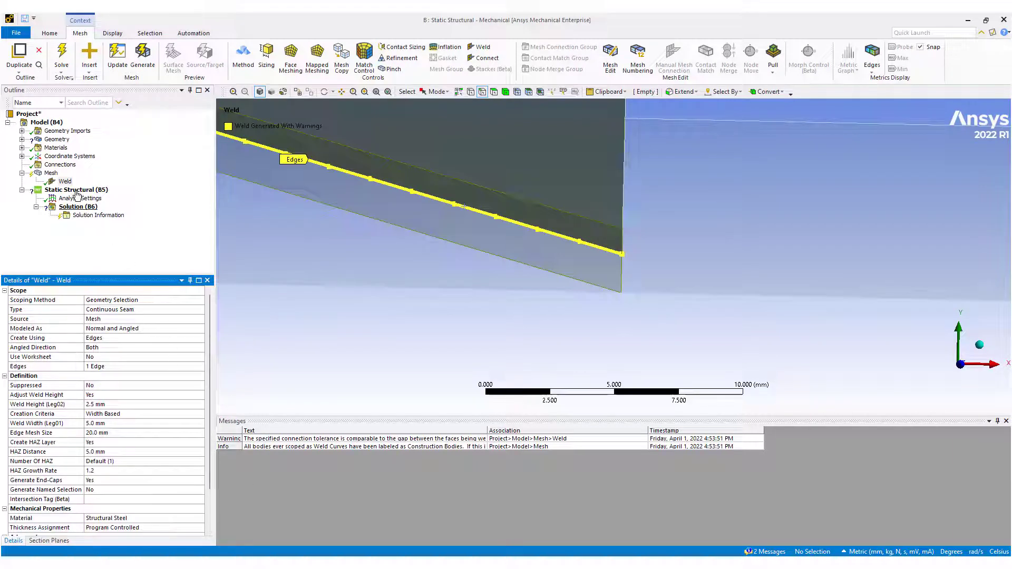
- Regenerate the mesh so the weld shows as an element band along the plate joint
right_click(51, 173)
left_click(79, 194)
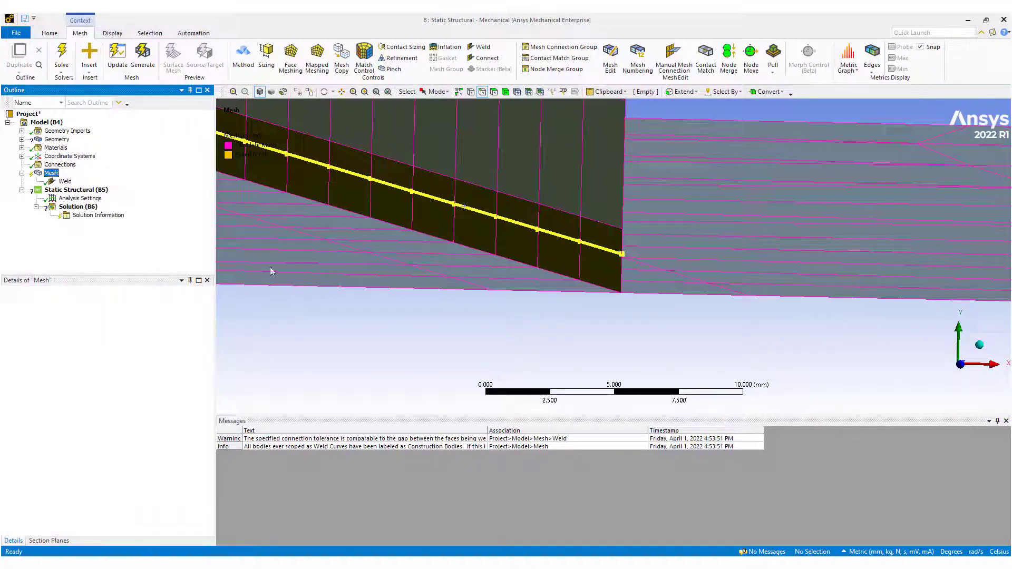
middle_click_drag(706, 304, 523, 274)
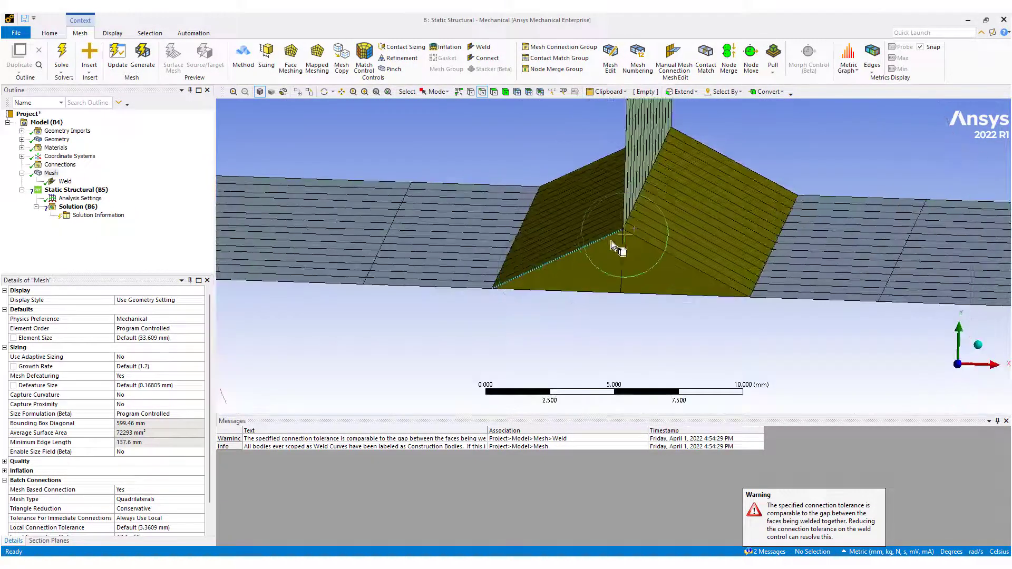
middle_click_drag(694, 299, 692, 295)
scroll(691, 293, "down", 5)
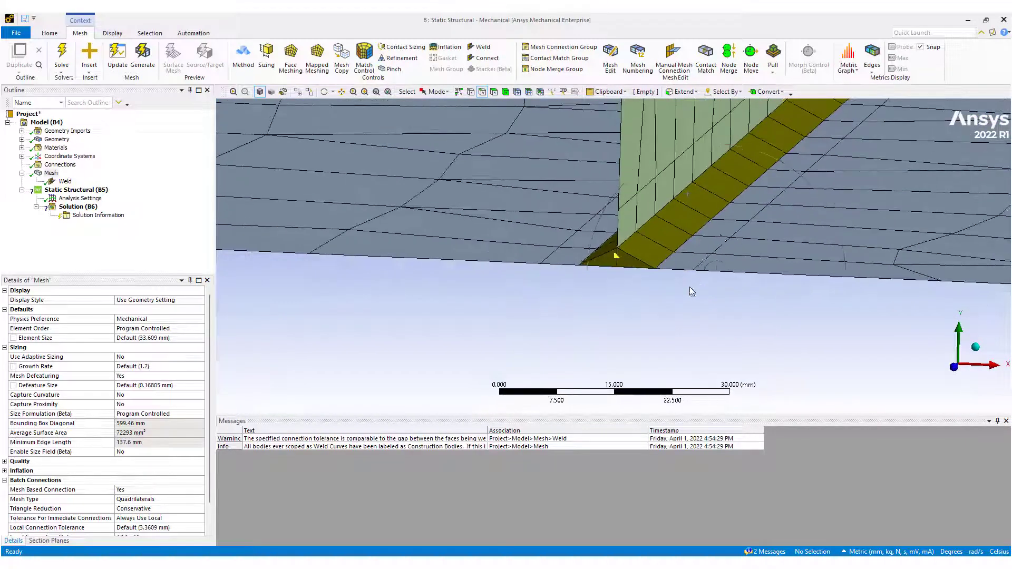
- Orbit close around the weld fillet, then show the Weld's properties
middle_click_drag(735, 203, 759, 220)
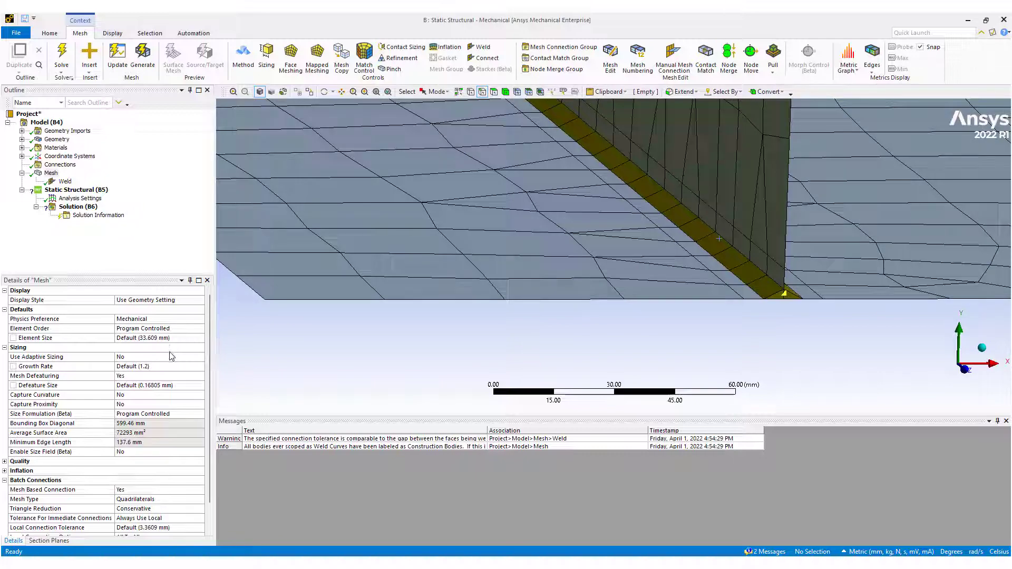
middle_click_drag(669, 244, 651, 317)
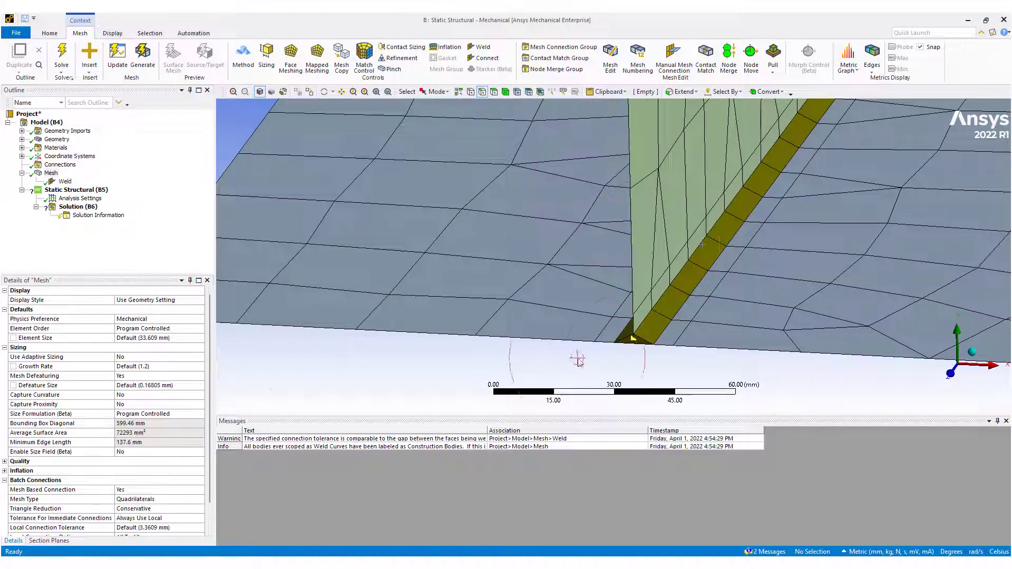
scroll(179, 440, "down", 2)
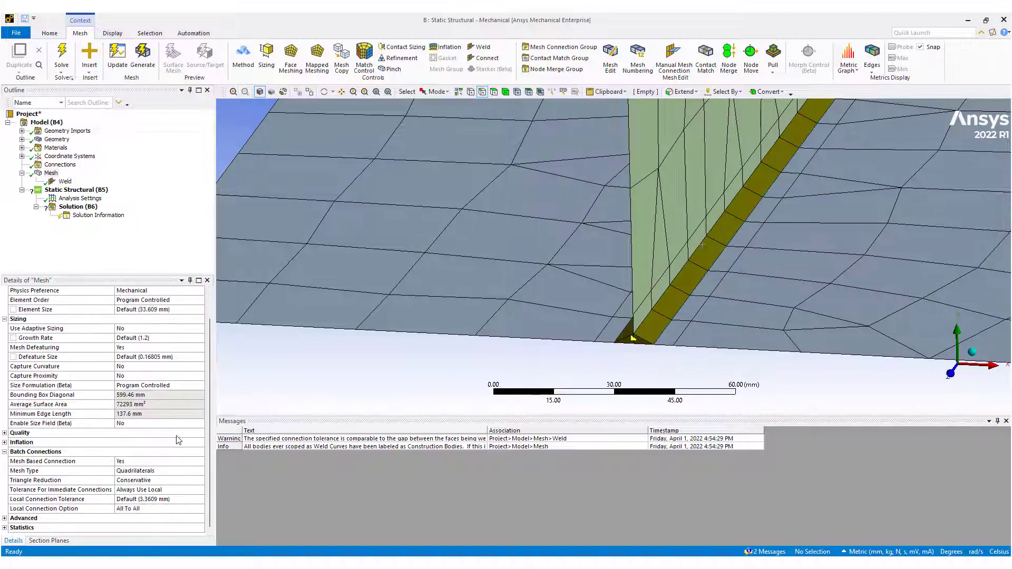
left_click(65, 180)
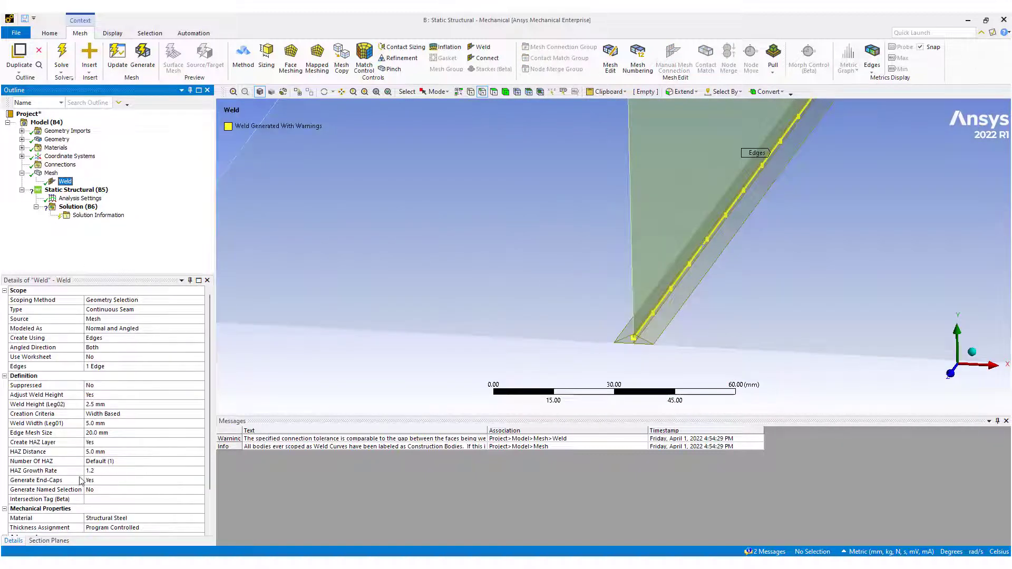
- Set the weld's Number Of HAZ to 2
left_click(56, 463)
left_click(159, 467)
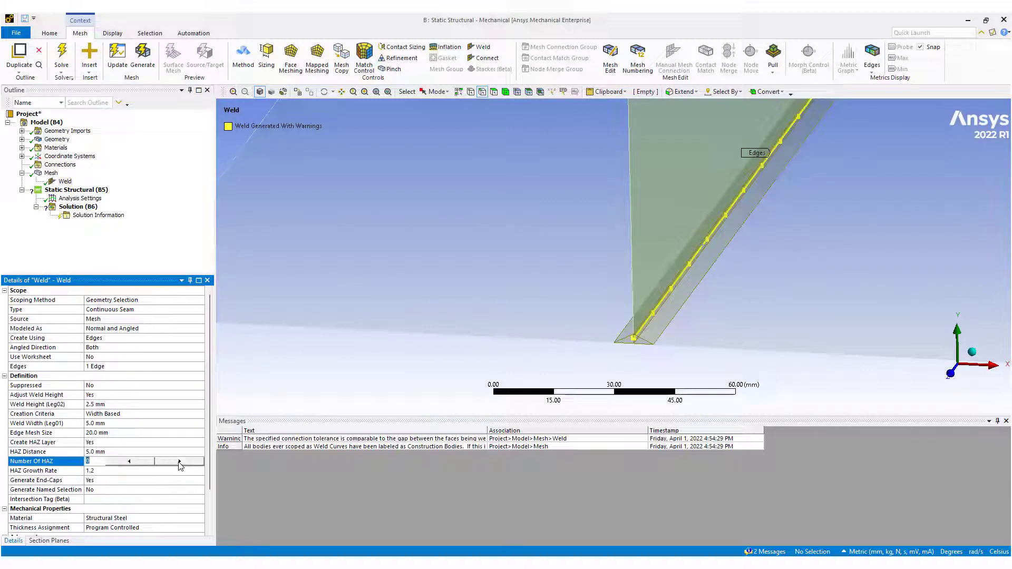
left_click(179, 462)
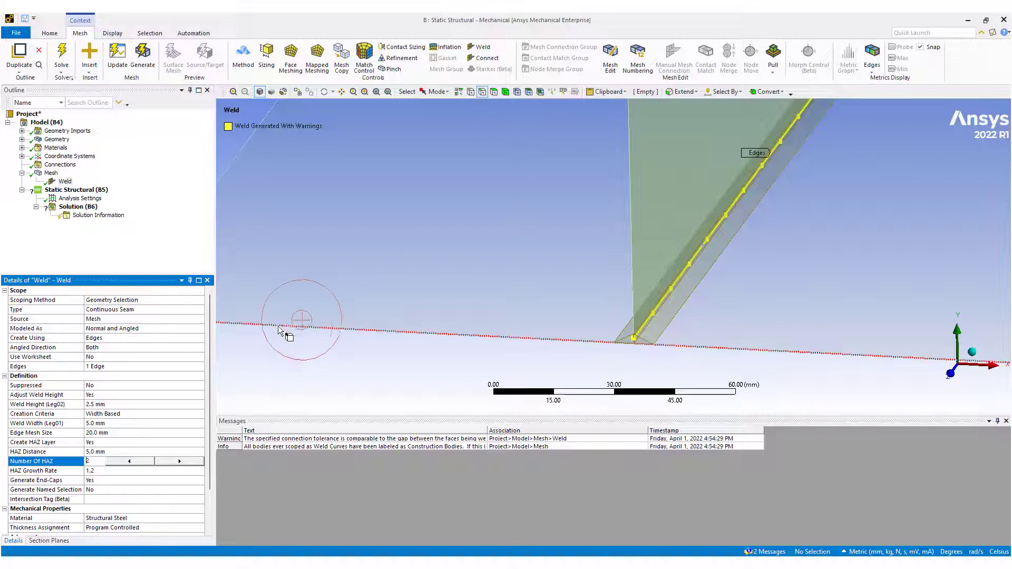
left_click(284, 332)
- Regenerate the mesh and orbit in on the weld strip to check the HAZ layers
right_click(51, 173)
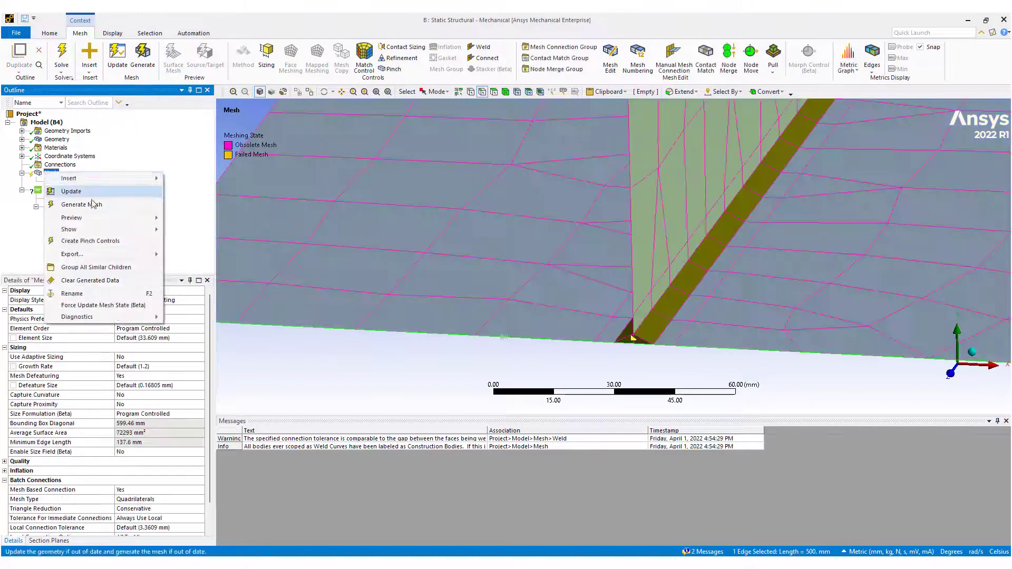
left_click(93, 206)
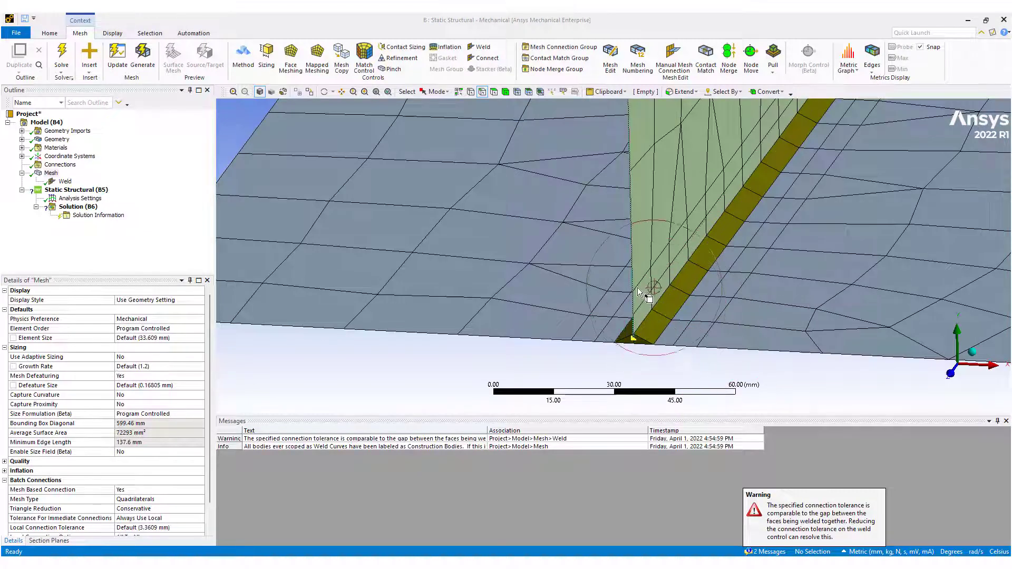
middle_click_drag(681, 311, 658, 286)
mouse_move(564, 270)
middle_mouse_down()
mouse_move(548, 270)
mouse_move(679, 267)
mouse_move(572, 256)
middle_mouse_up()
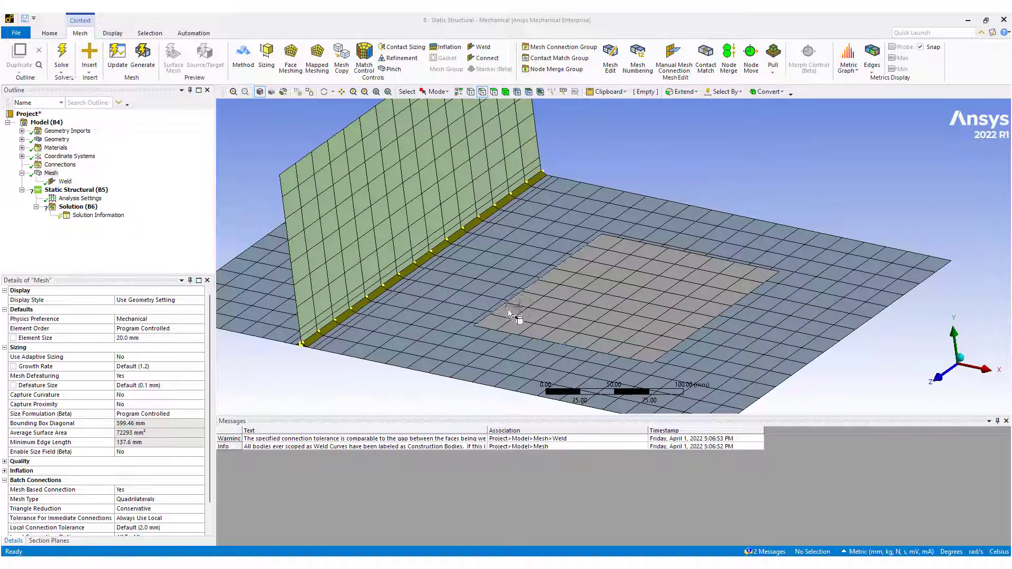
- Insert a new weld, Weld 2, on the small plate's near edge
left_click(558, 344)
right_click(558, 344)
mouse_move(678, 41)
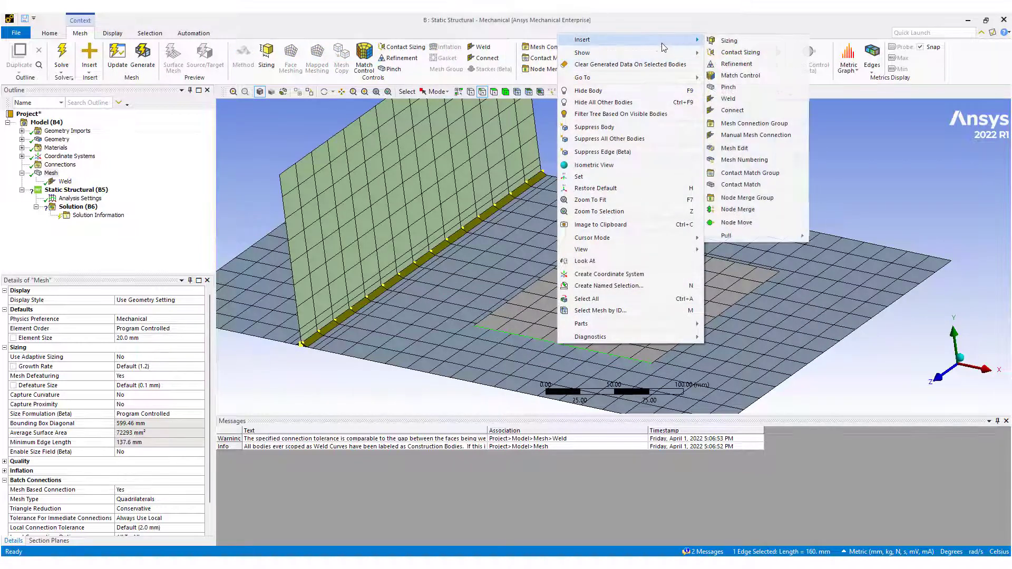
left_click(752, 99)
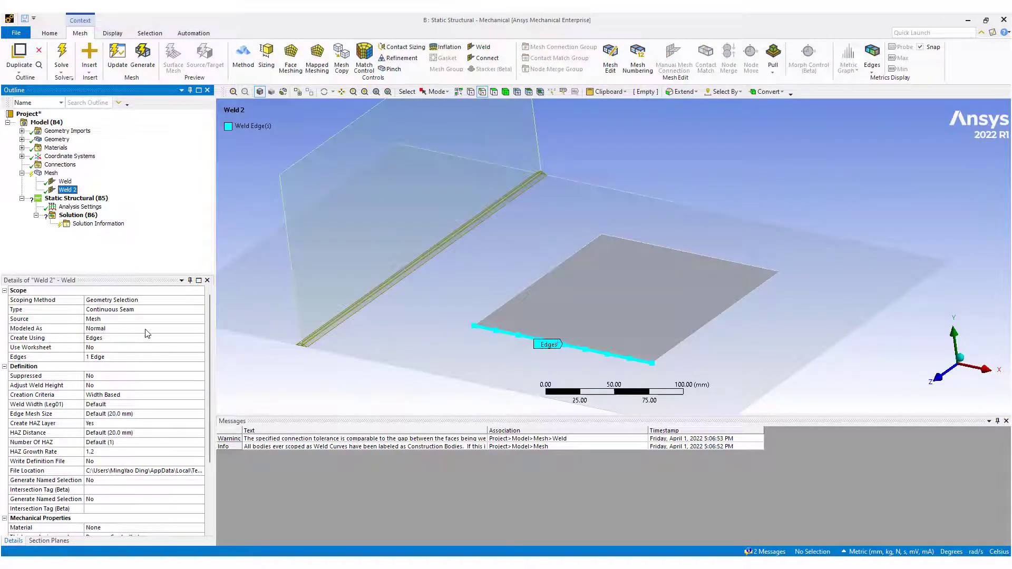
- Make Weld 2 Normal and Angled and Angle Based, with a 5 mm HAZ Distance
left_click(189, 329)
left_click(200, 329)
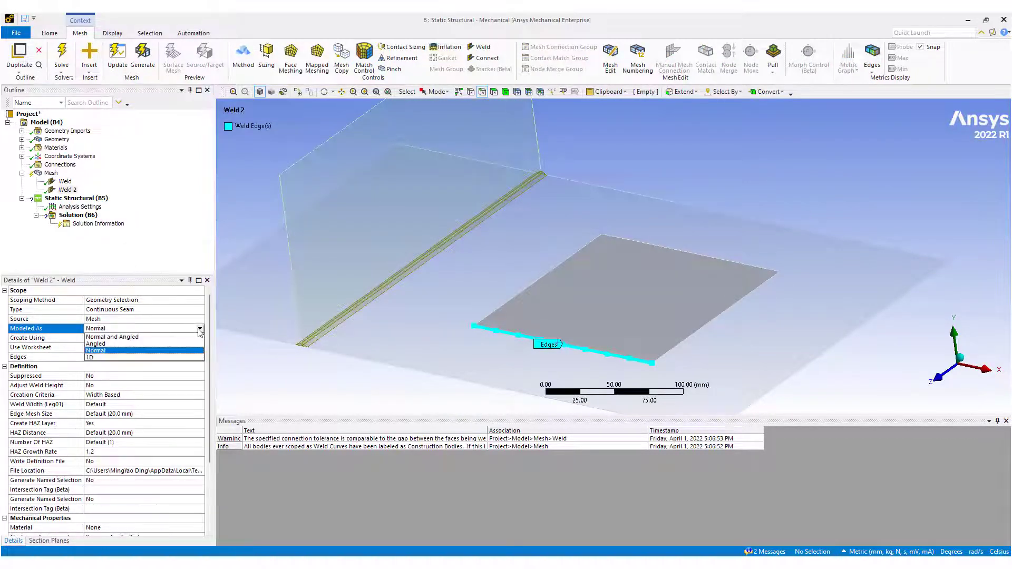
left_click(173, 345)
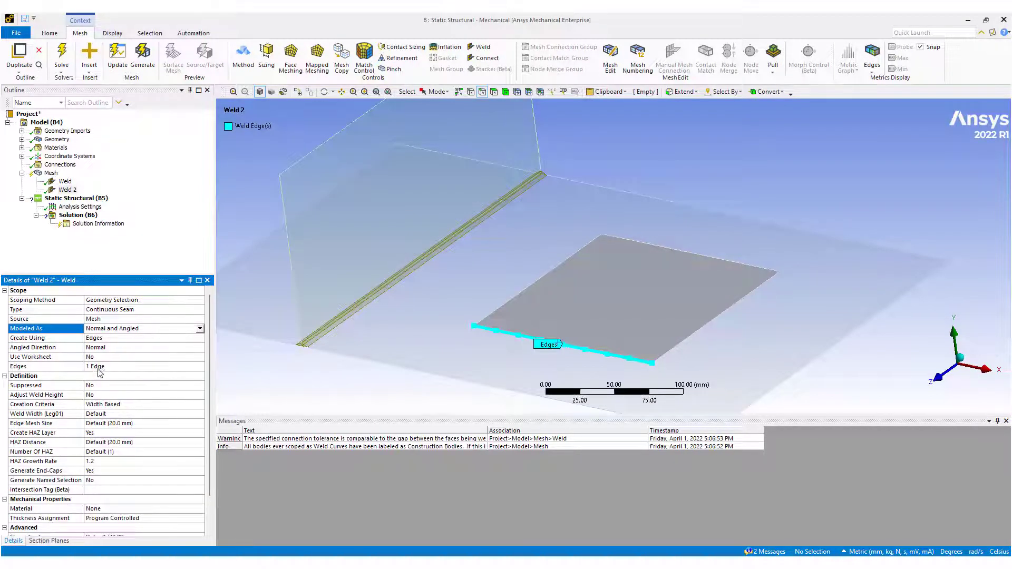
left_click(138, 443)
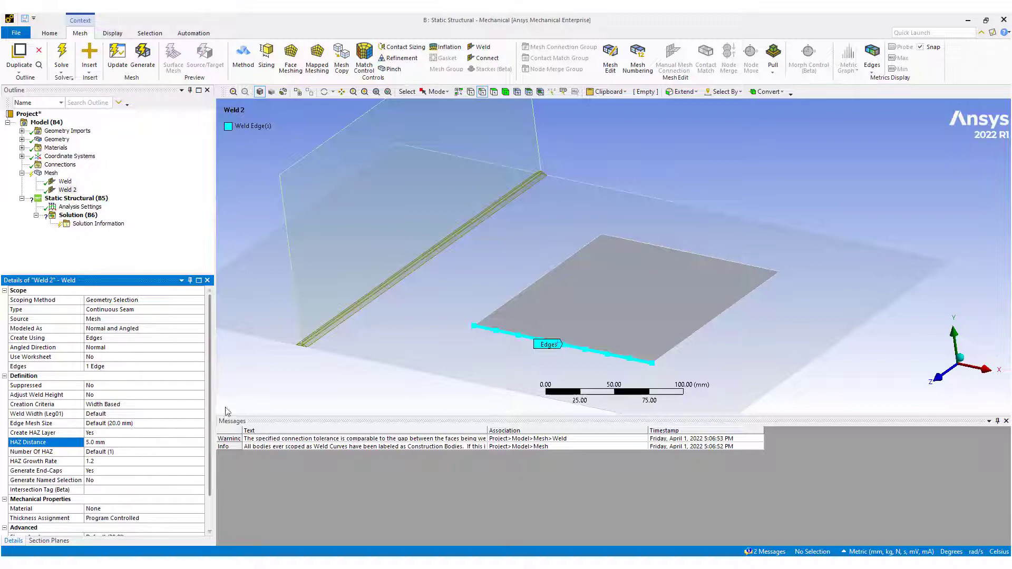
left_click(183, 404)
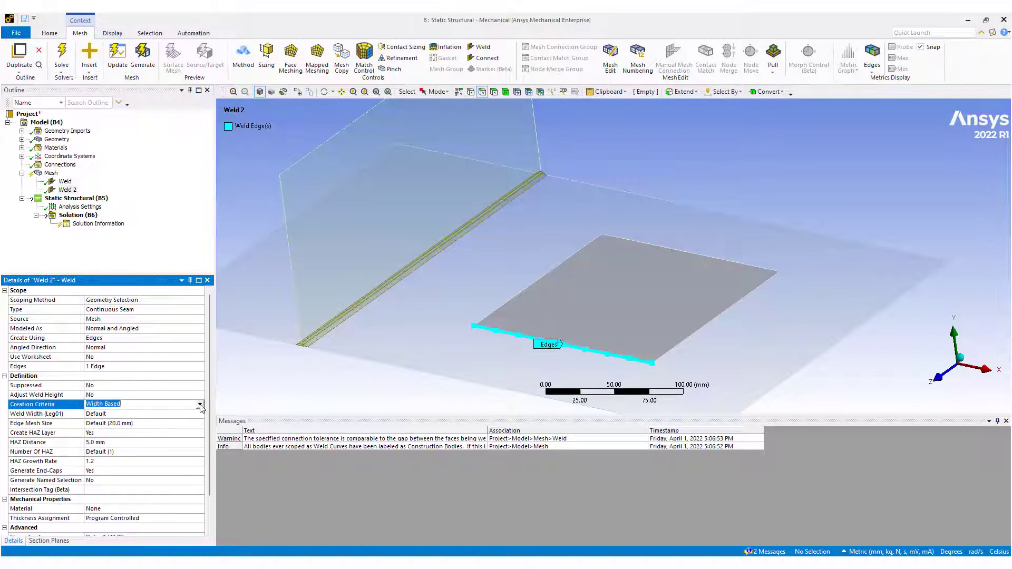
left_click(200, 405)
left_click(135, 422)
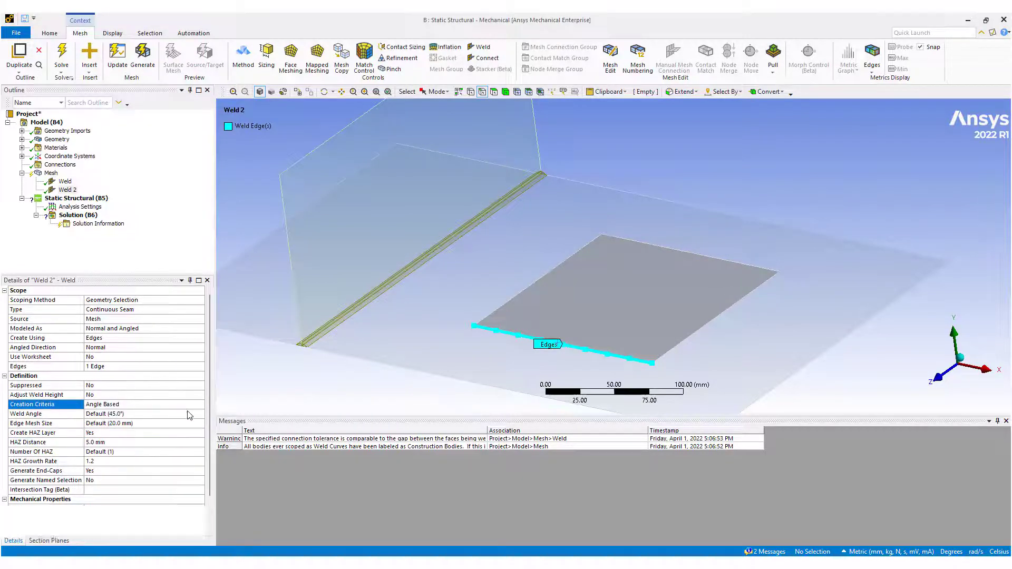
left_click(133, 414)
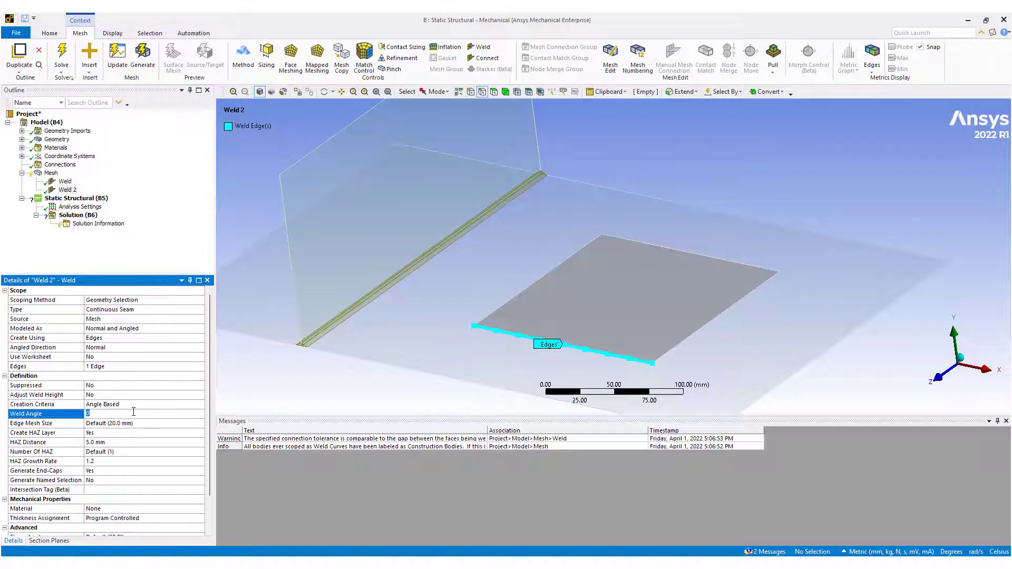
- Regenerate the mesh and zoom around Weld 2's angled fillet
left_click(51, 173)
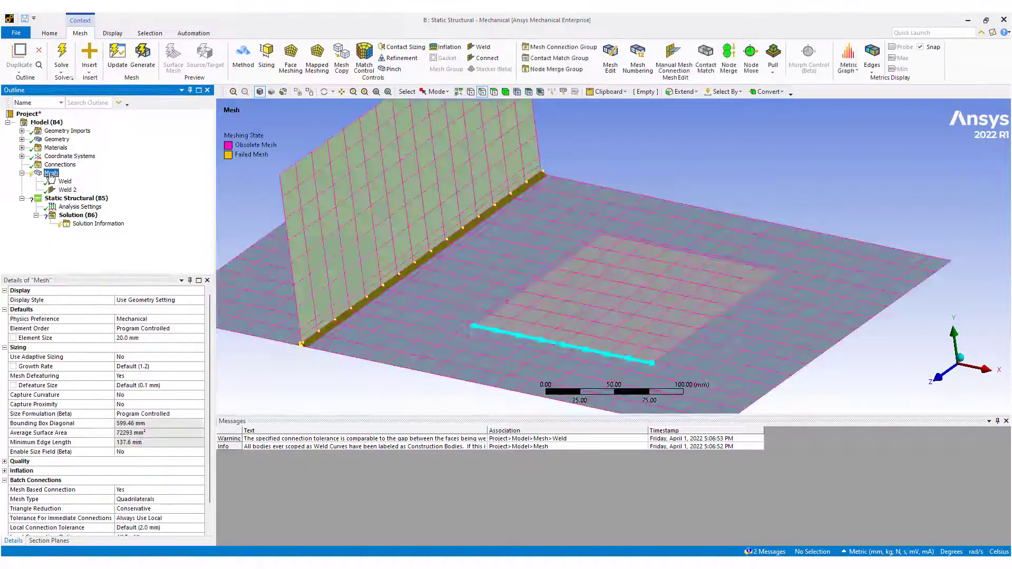
right_click(50, 173)
left_click(384, 274)
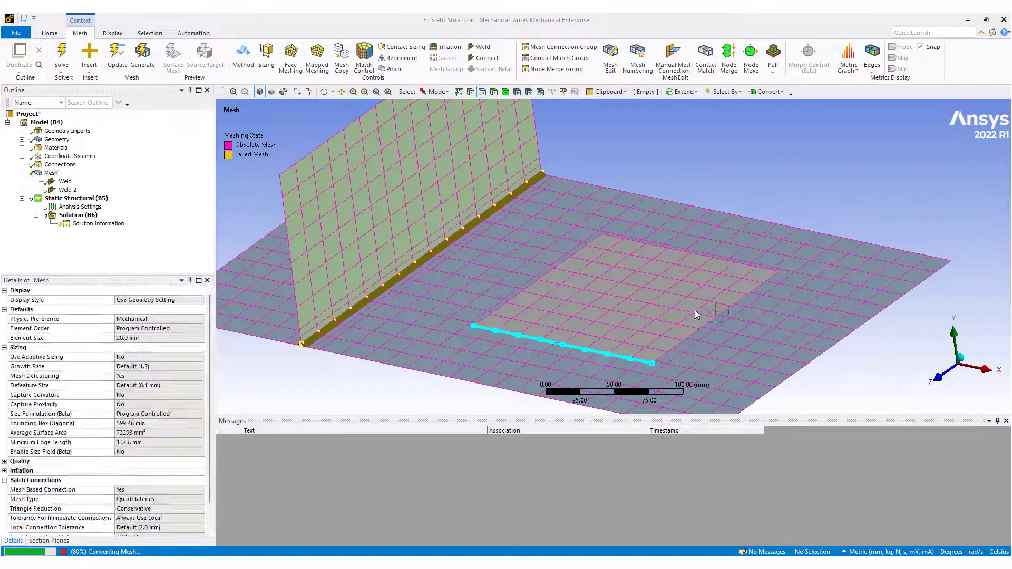
scroll(611, 342, "up", 5)
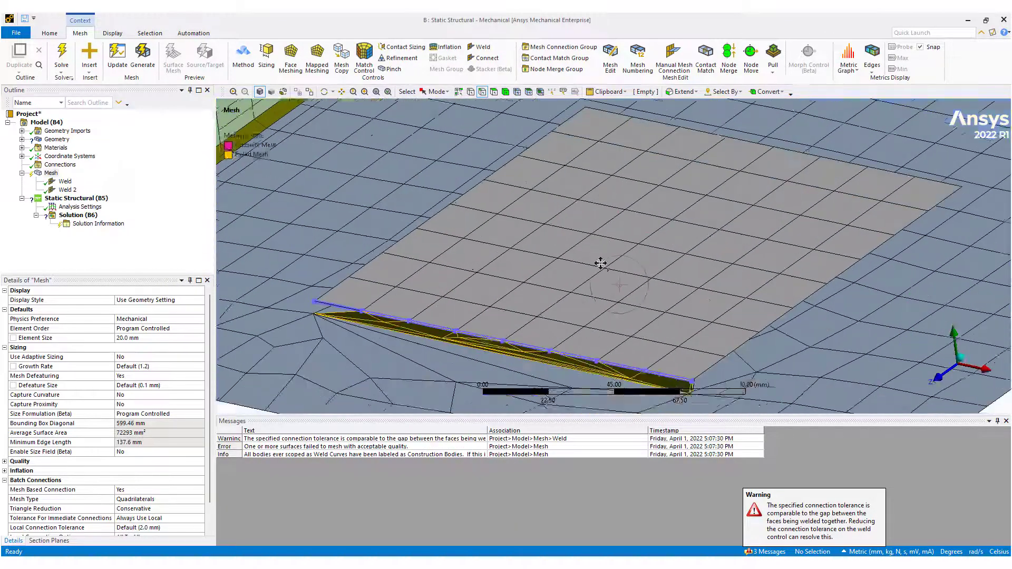
middle_click_drag(601, 255, 527, 288)
scroll(553, 253, "up", 5)
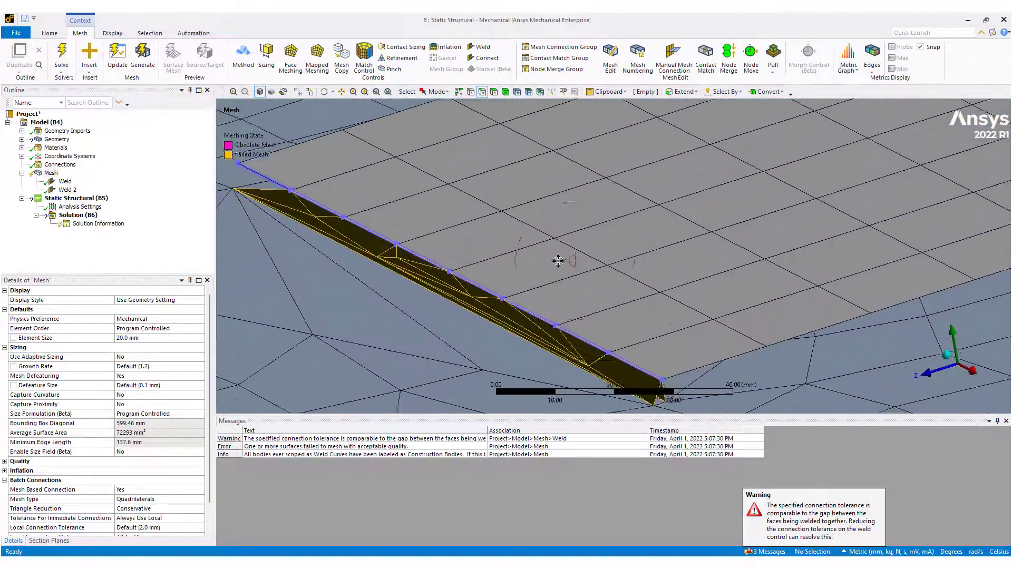
scroll(571, 271, "down", 5)
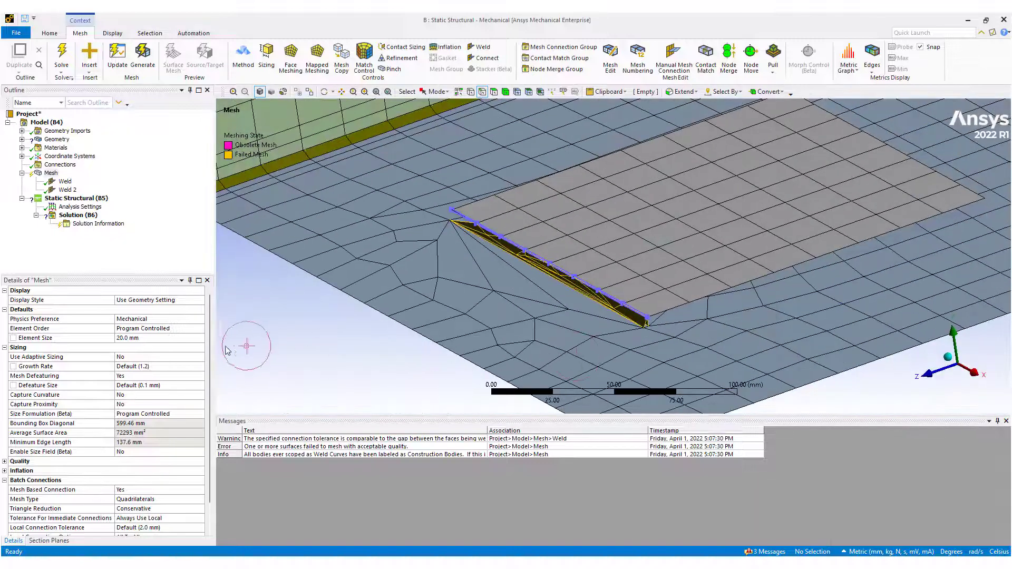
- Re-enter Weld 2's 5 mm HAZ Distance, keep Angled Direction Normal, and review Modeled As
left_click(74, 190)
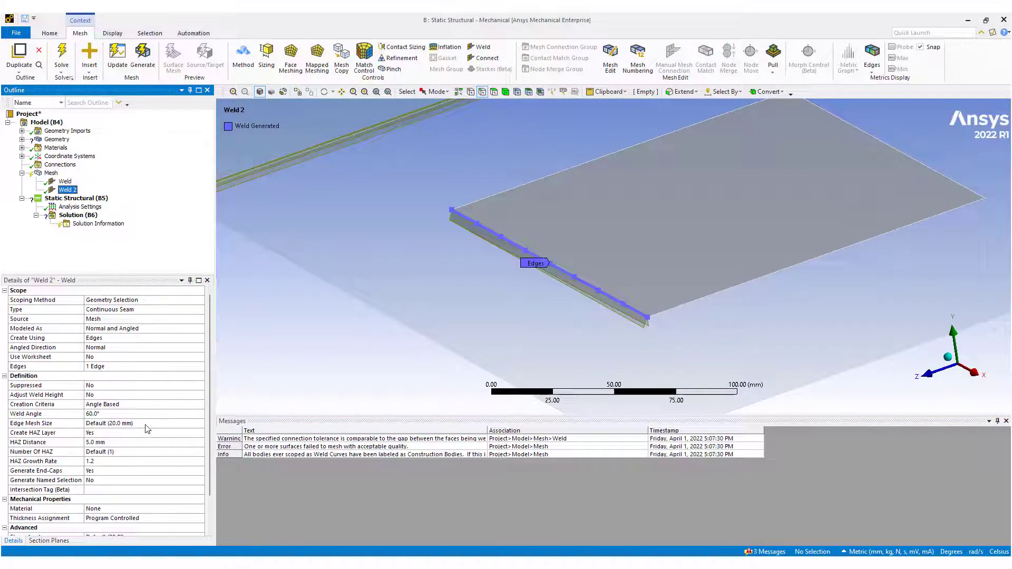
left_click(116, 443)
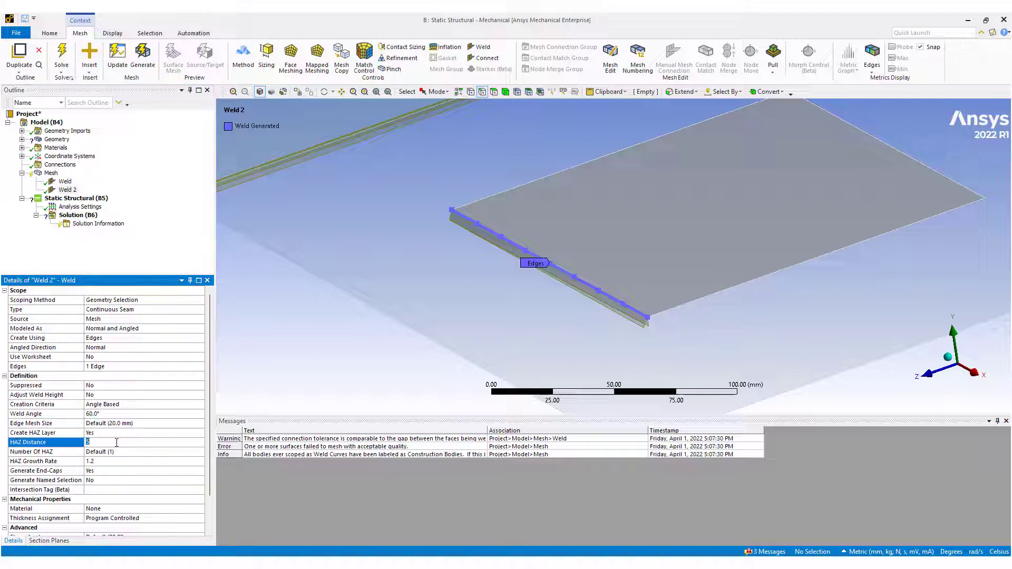
left_click(176, 350)
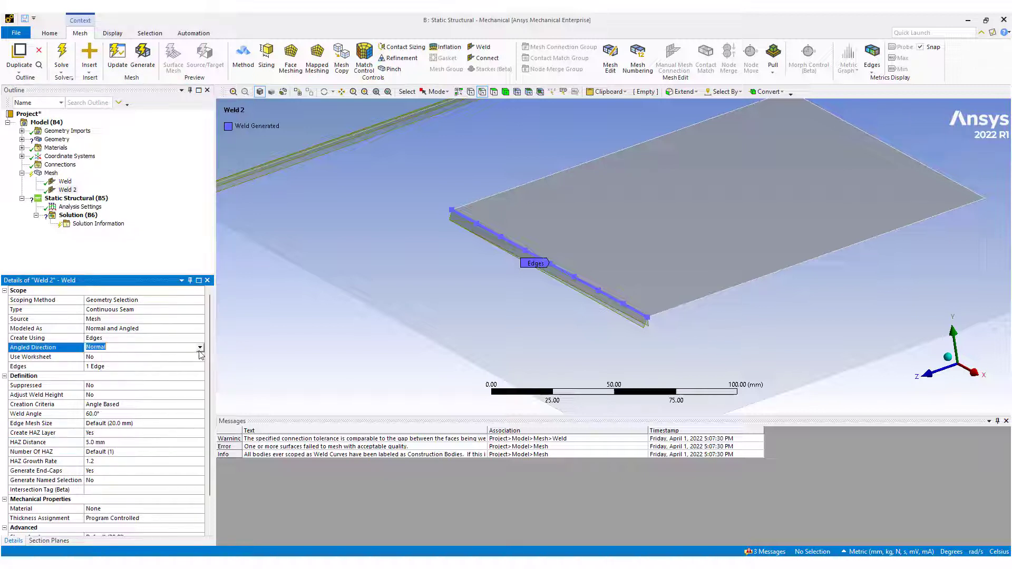
left_click(200, 348)
left_click(196, 332)
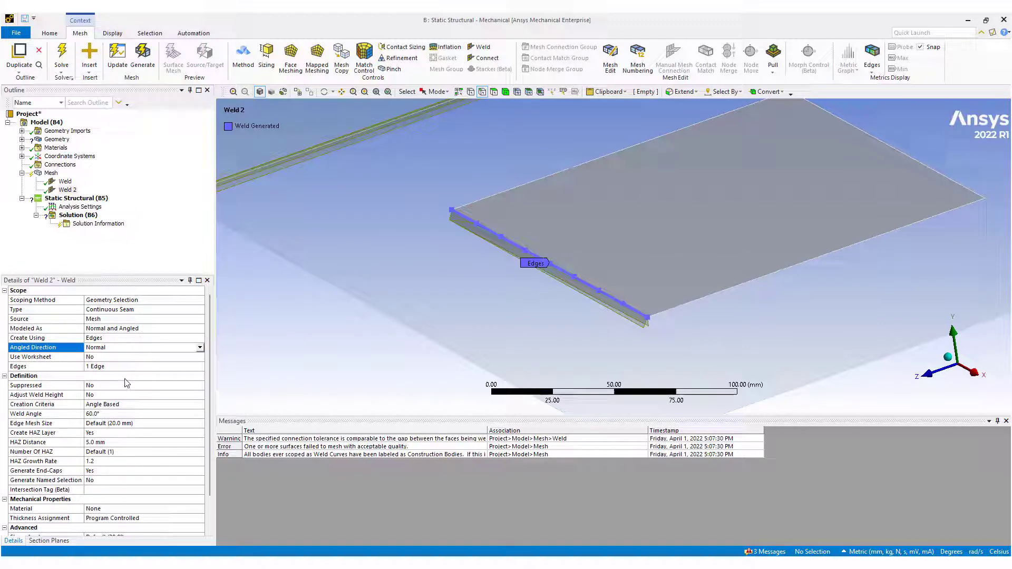
left_click(199, 329)
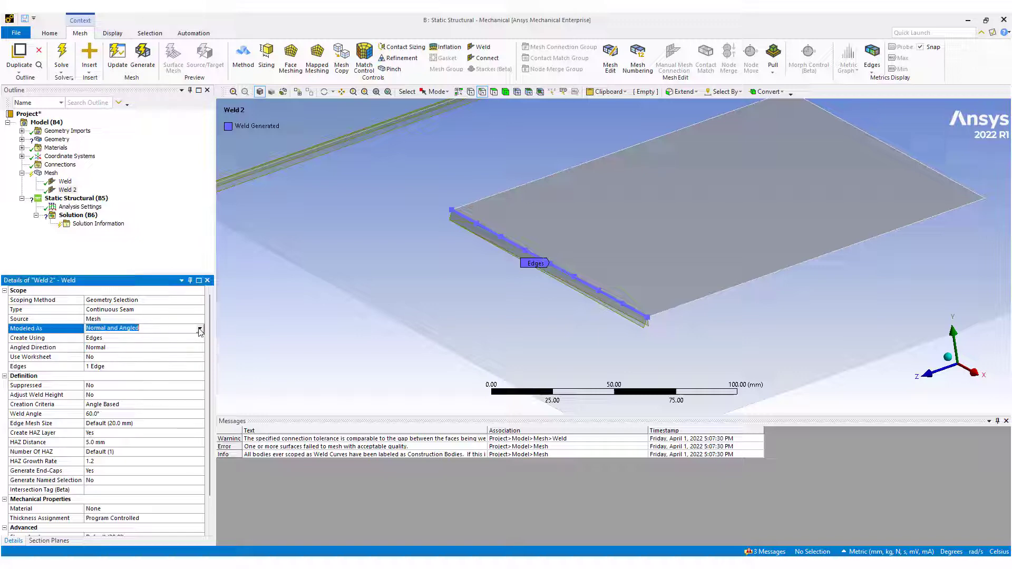
- Build Weld 2 from Edges and Faces, with a plate face as bottom and the small plate's face as top
left_click(202, 338)
left_click(200, 338)
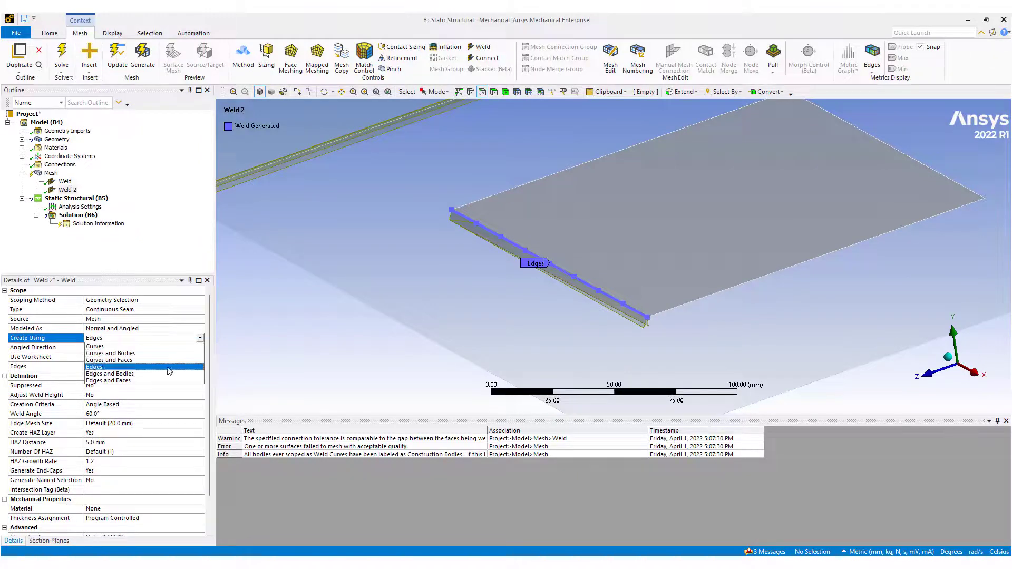
left_click(159, 381)
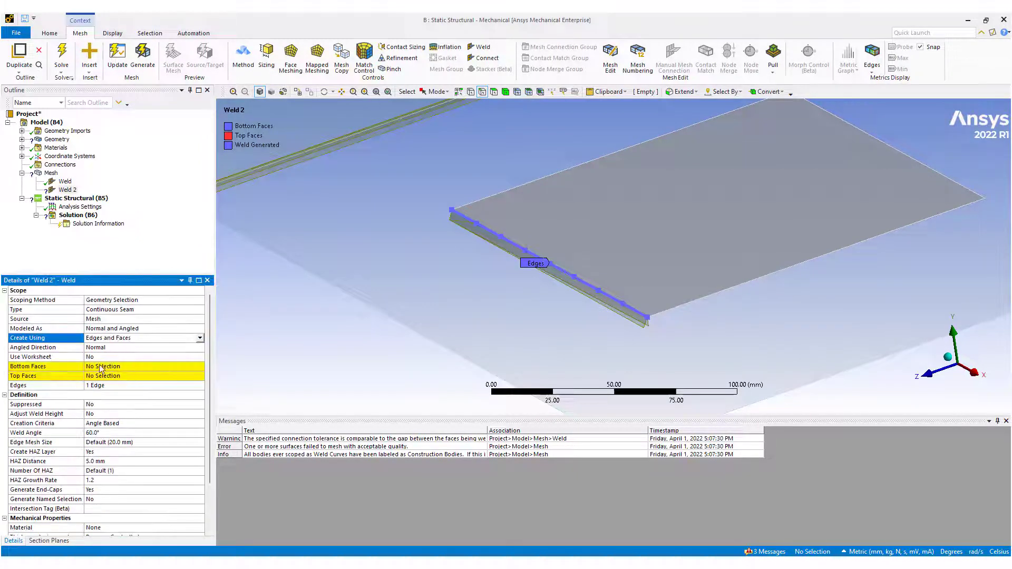
left_click(102, 369)
left_click(526, 297)
left_click(113, 366)
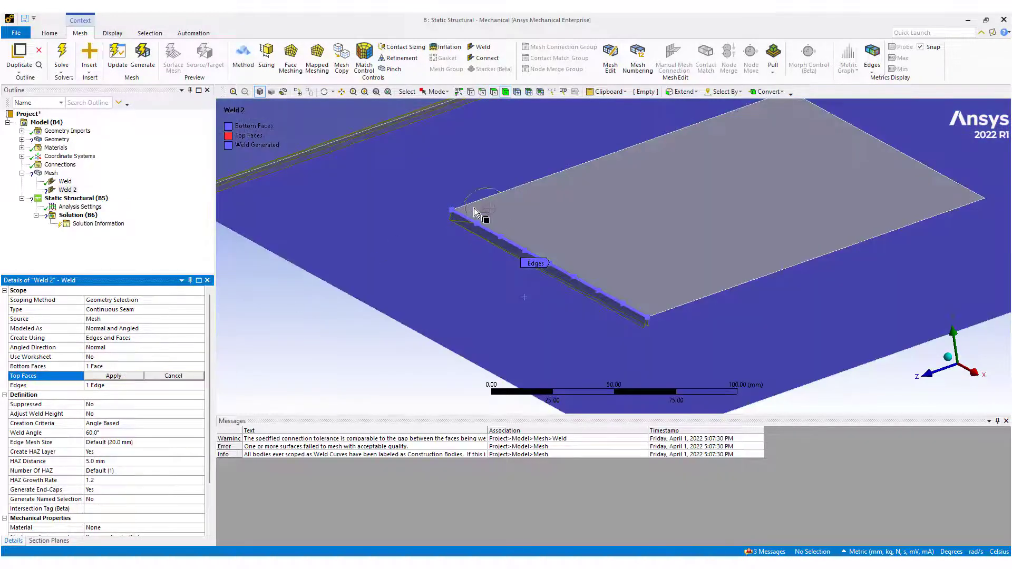
left_click(494, 91)
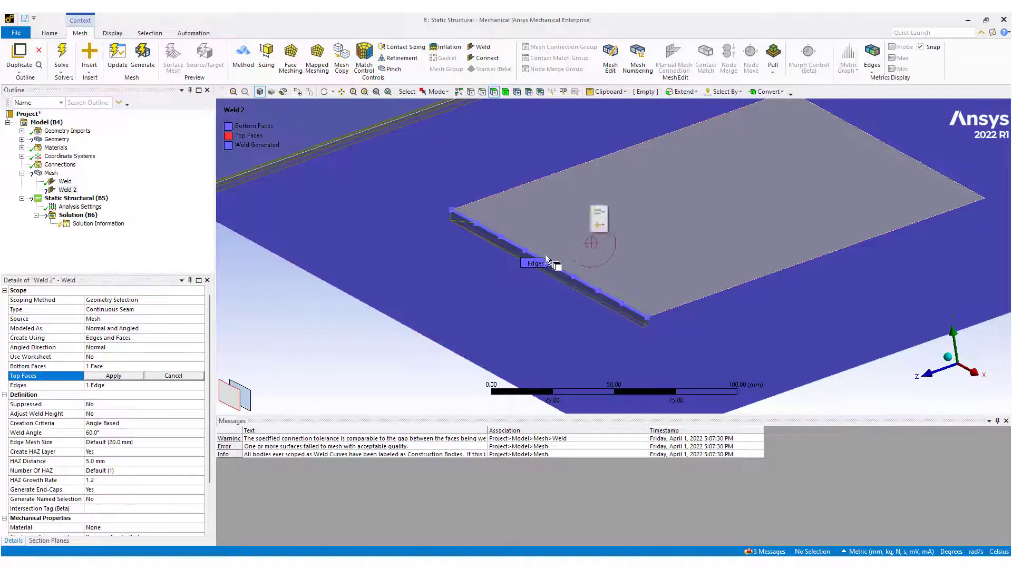
left_click(598, 232)
left_click(113, 376)
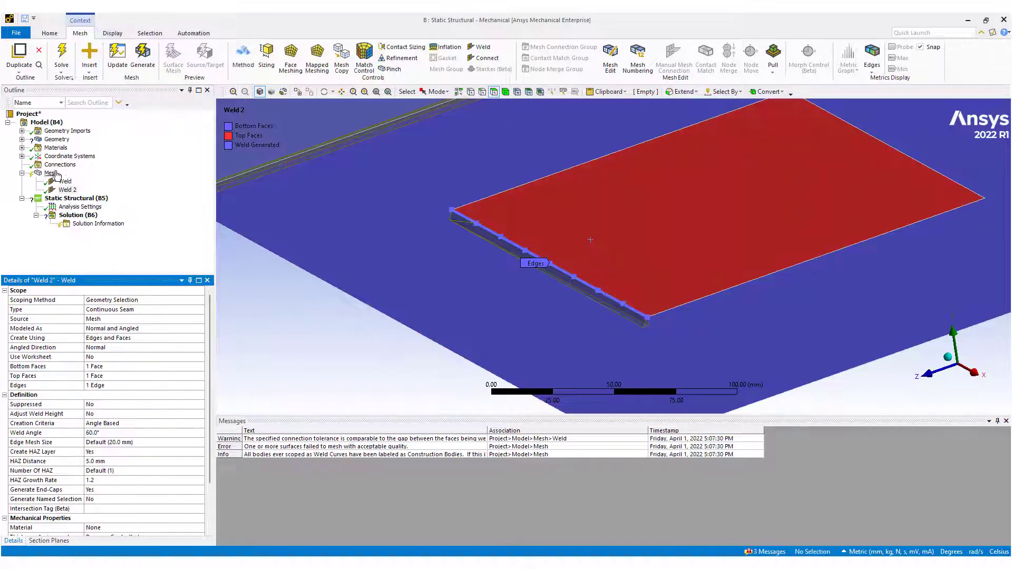
- Generate the mesh, then clear all generated mesh data
left_click(51, 173)
right_click(54, 175)
left_click(127, 203)
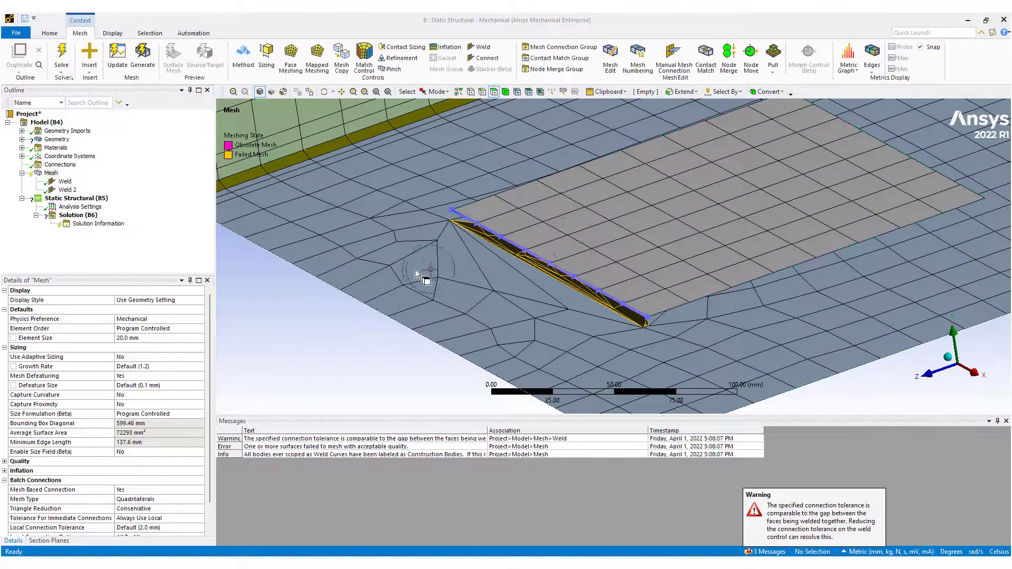
right_click(55, 175)
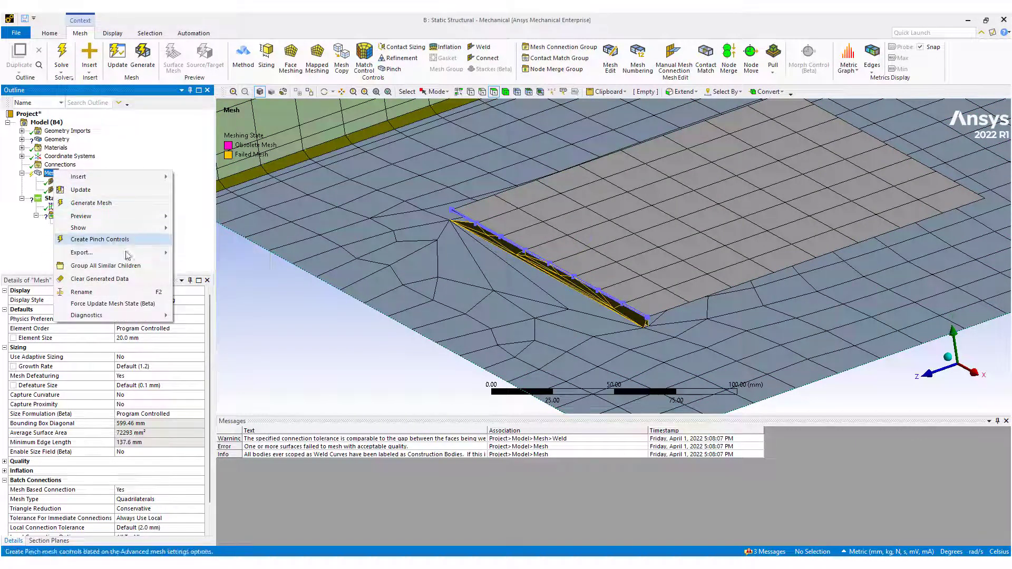
left_click(124, 279)
left_click(549, 327)
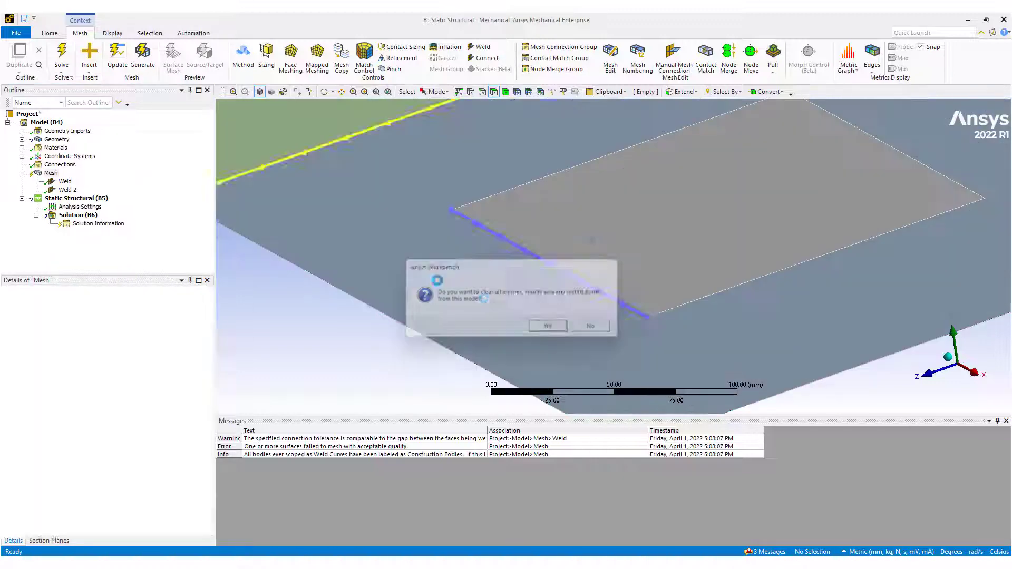
- Regenerate the mesh and edit Weld 2's Weld Angle
right_click(55, 176)
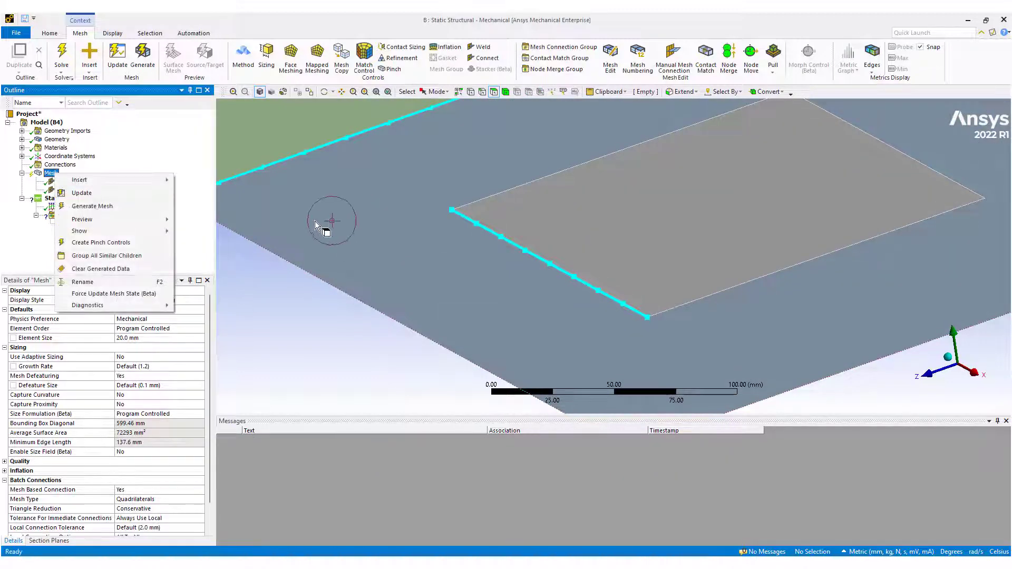
left_click(92, 207)
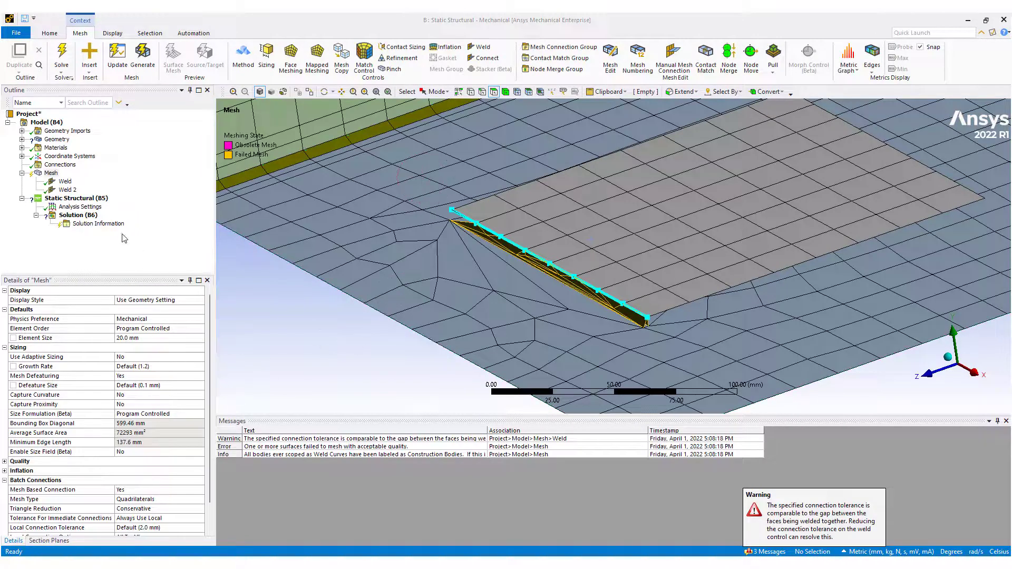
left_click(67, 190)
left_click(118, 434)
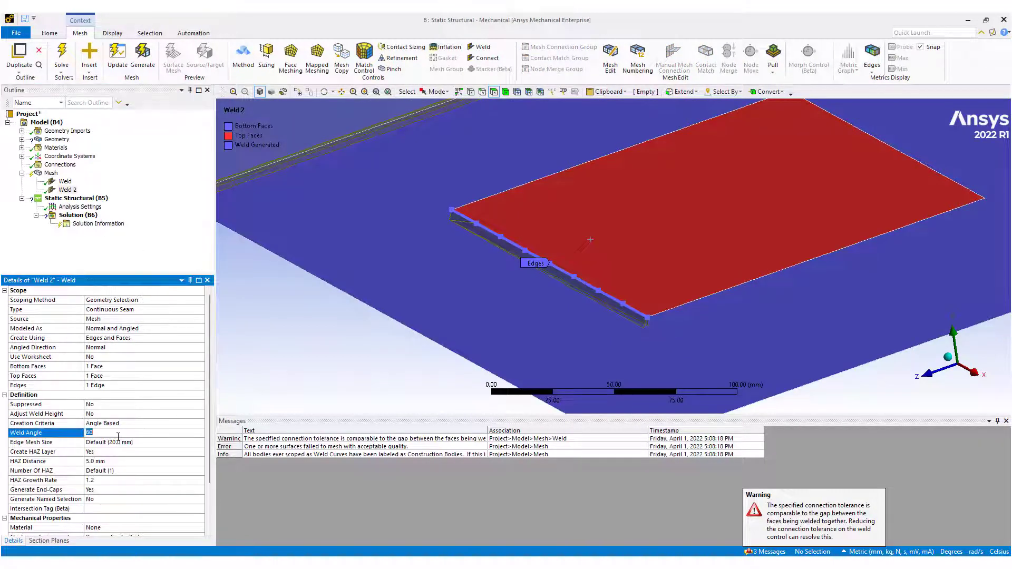
- Regenerate the mesh with Weld 2 at the default 45° angle and orbit around the weld
right_click(56, 177)
left_click(95, 208)
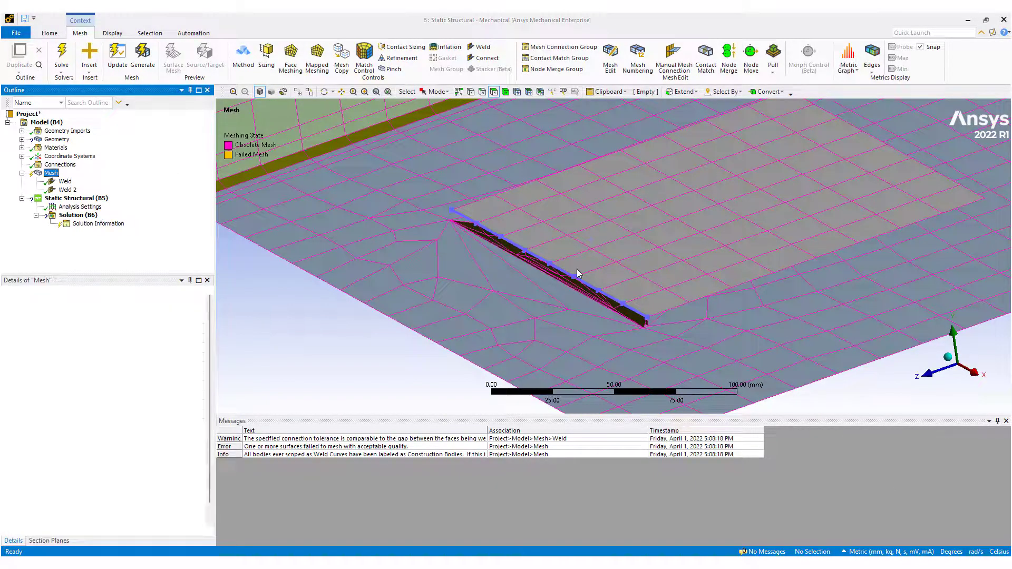
middle_click_drag(580, 277, 550, 279)
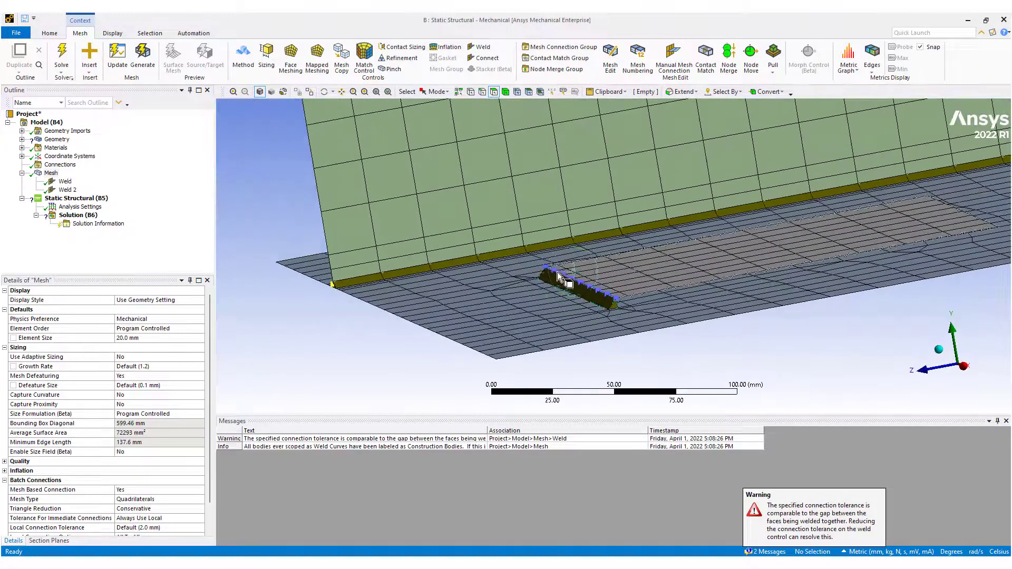
scroll(563, 282, "up", 10)
middle_click_drag(655, 332, 286, 270)
scroll(618, 270, "down", 10)
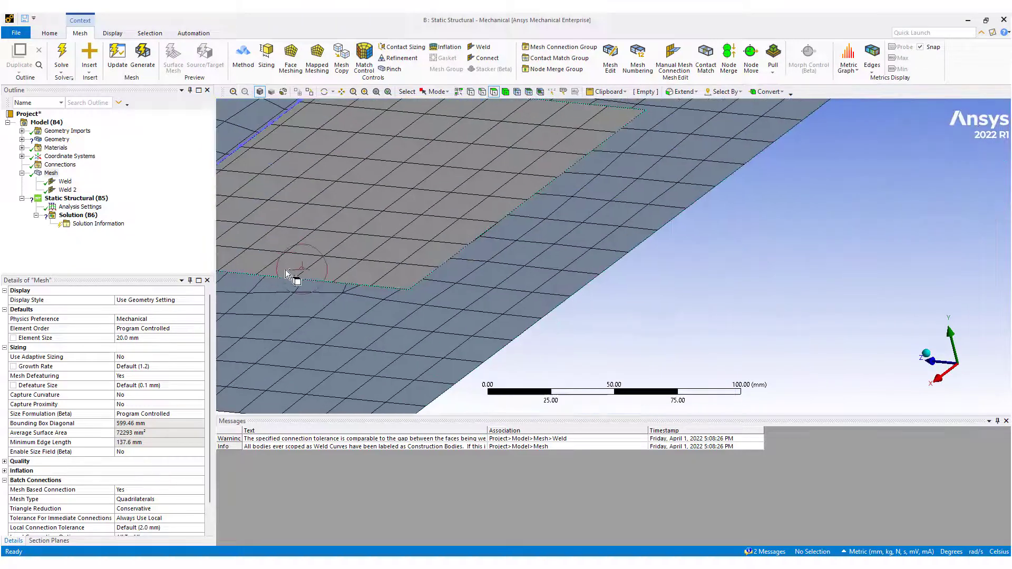
- Duplicate Weld 2 as Weld 3 and rescope it to the small plate's other long edge
right_click(67, 189)
left_click(117, 299)
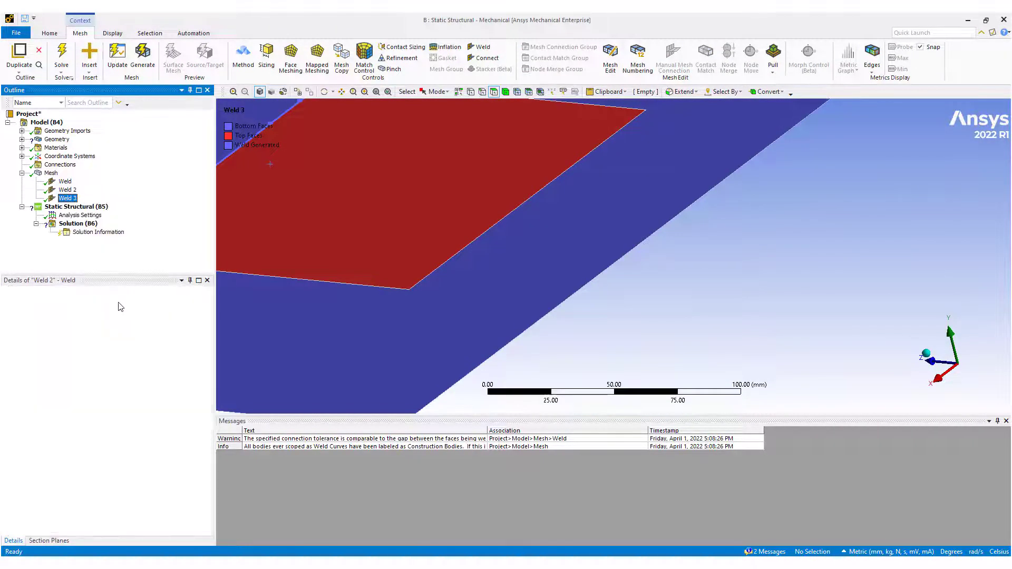
left_click(131, 385)
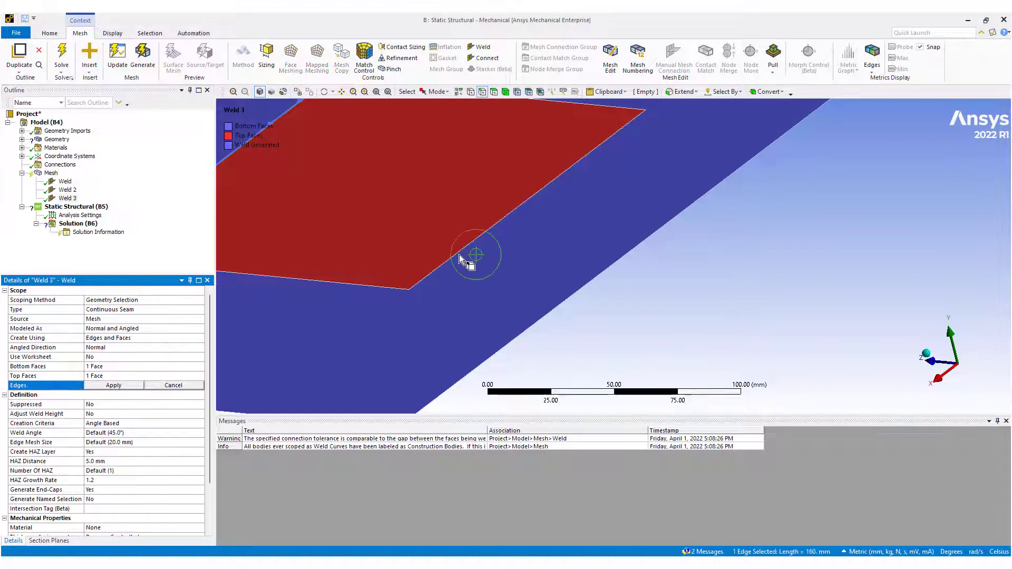
left_click(460, 254)
left_click(113, 385)
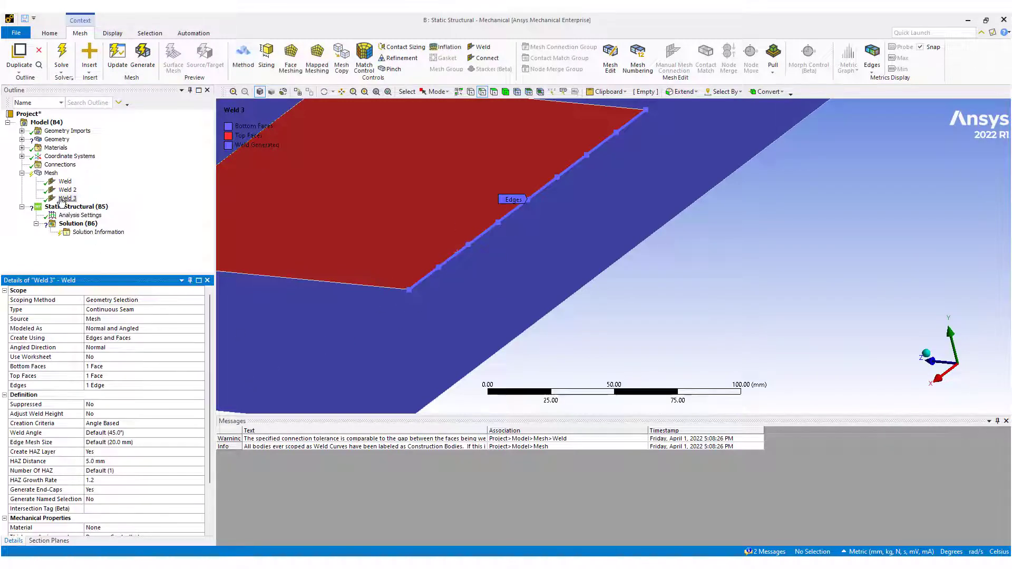
- Regenerate the mesh, view the whole assembly, and select Static Structural
right_click(51, 173)
left_click(103, 204)
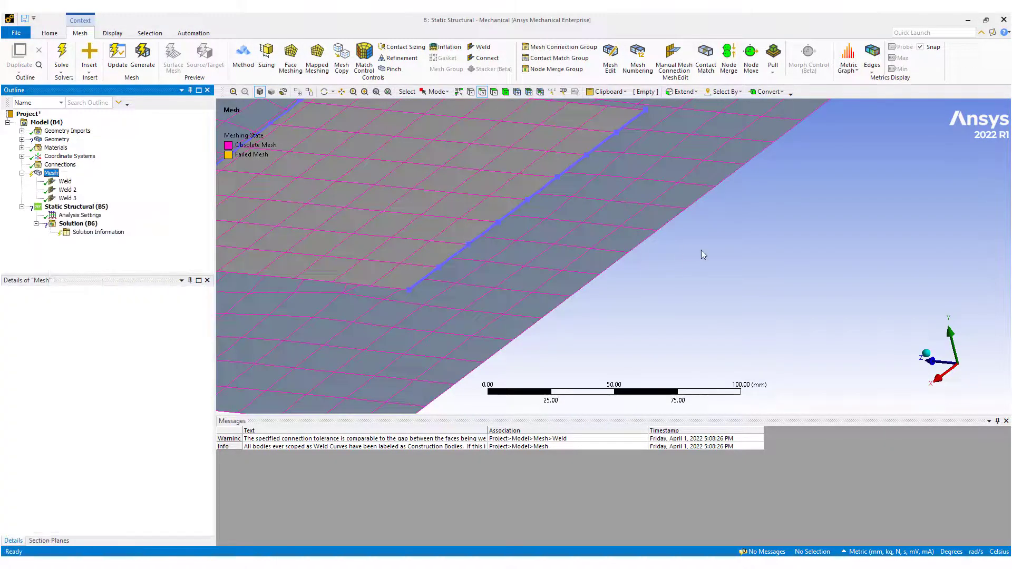
middle_click_drag(522, 214, 670, 254)
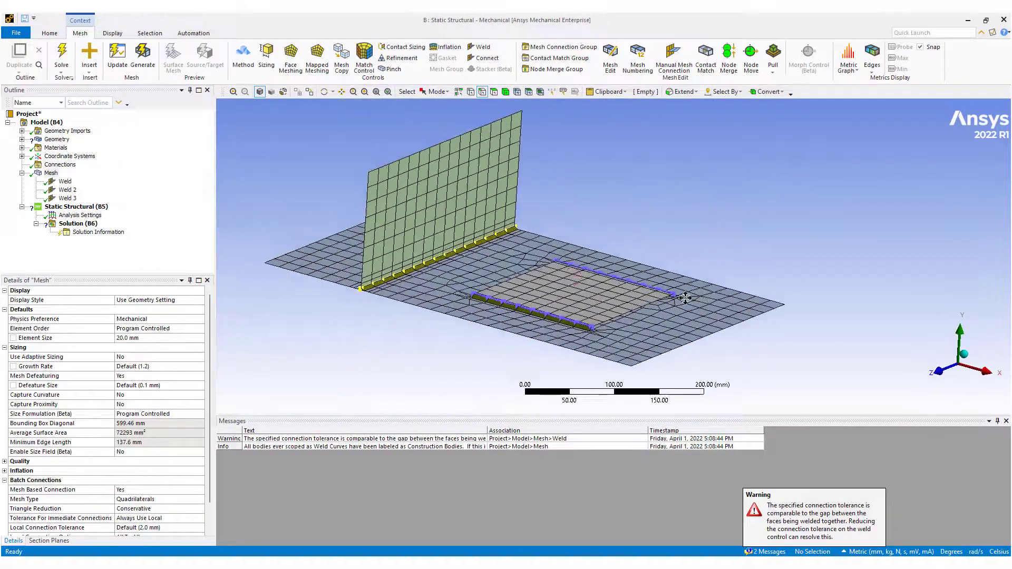
left_click(68, 207)
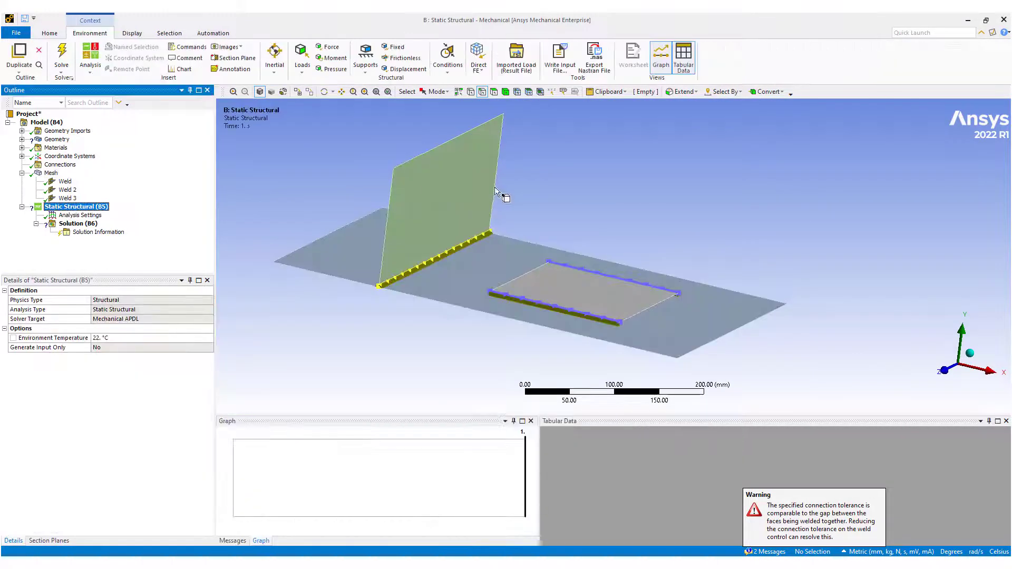
- Add Fixed Supports on two base plate edges and the upright plate's top edge
left_click(332, 231)
left_click(740, 327, "ctrl")
right_click(741, 327)
mouse_move(832, 75)
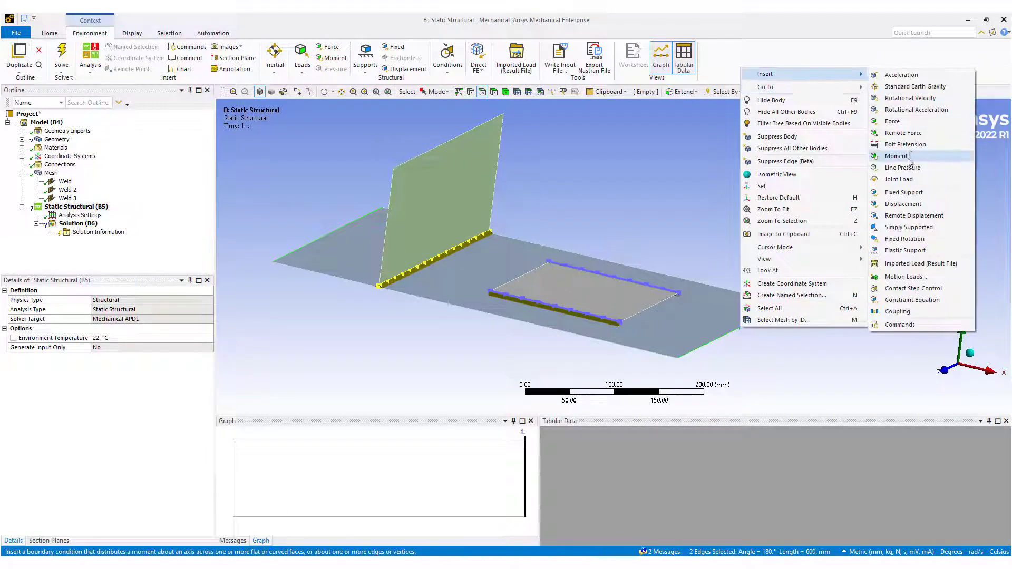
left_click(904, 193)
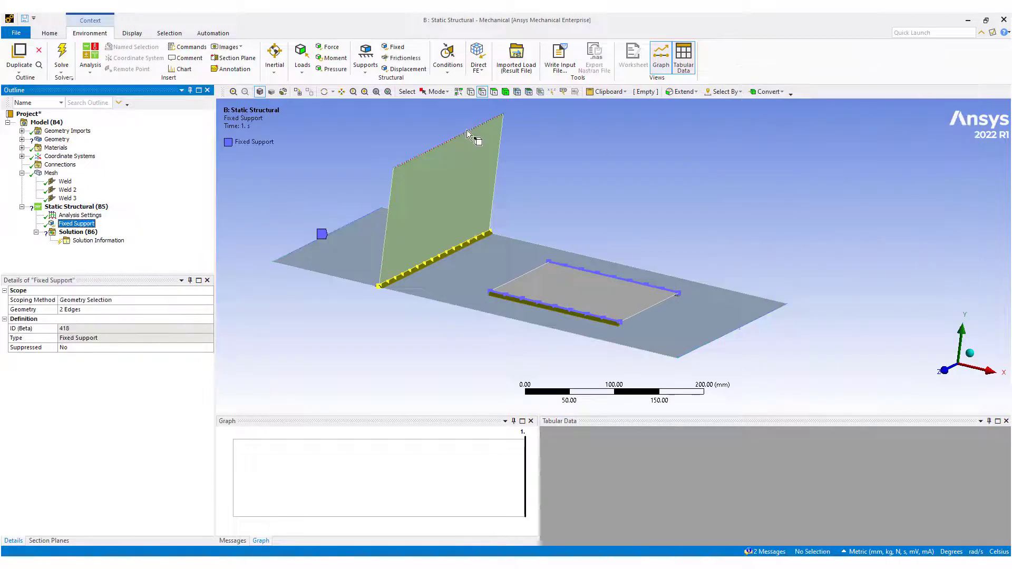
left_click(467, 130)
right_click(466, 129)
mouse_move(527, 136)
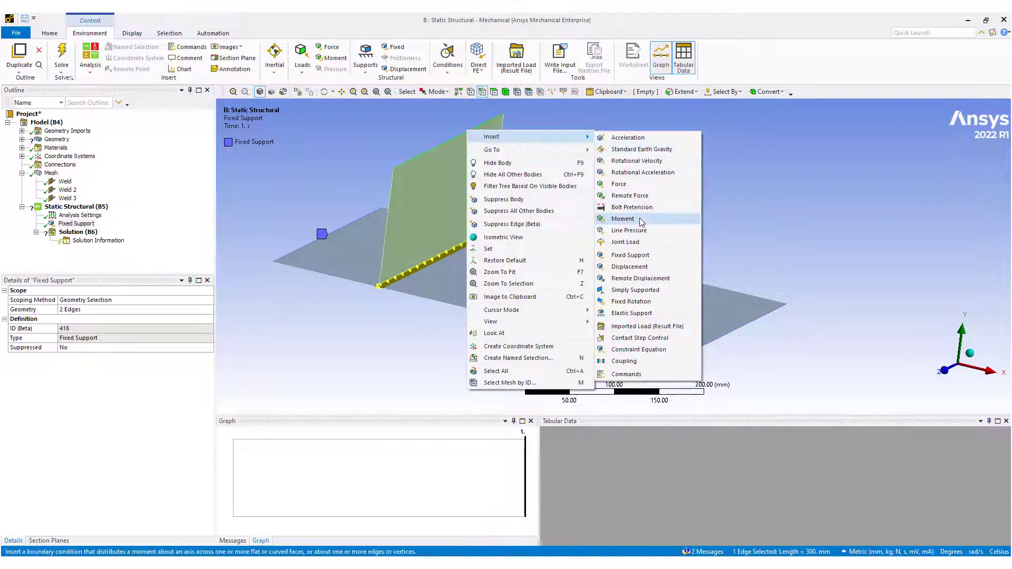
left_click(630, 256)
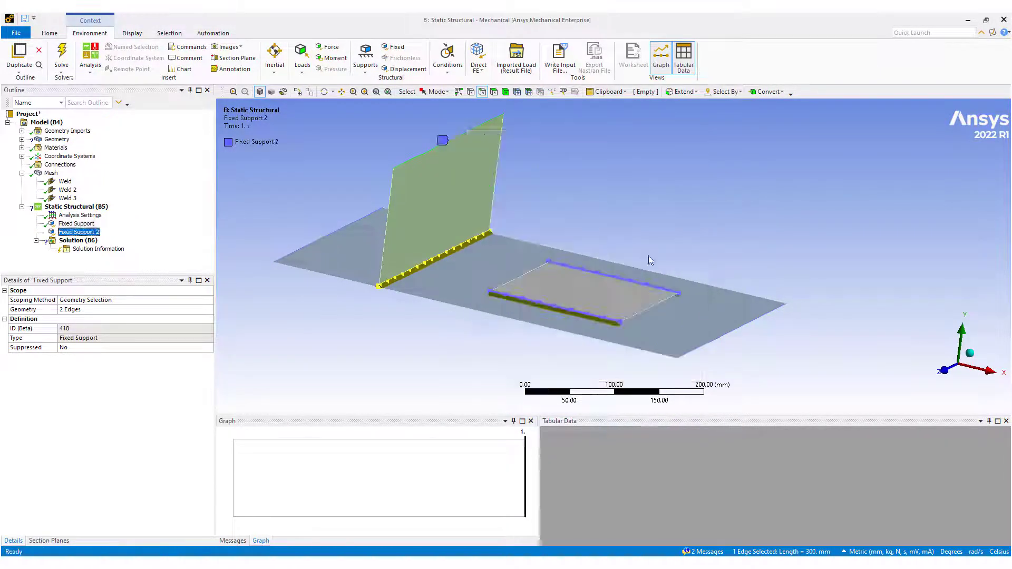
- Apply a component-defined Force of 100 N in Y to the small plate face
left_click(494, 91)
left_click(573, 282)
right_click(573, 282)
mouse_move(636, 287)
left_click(736, 343)
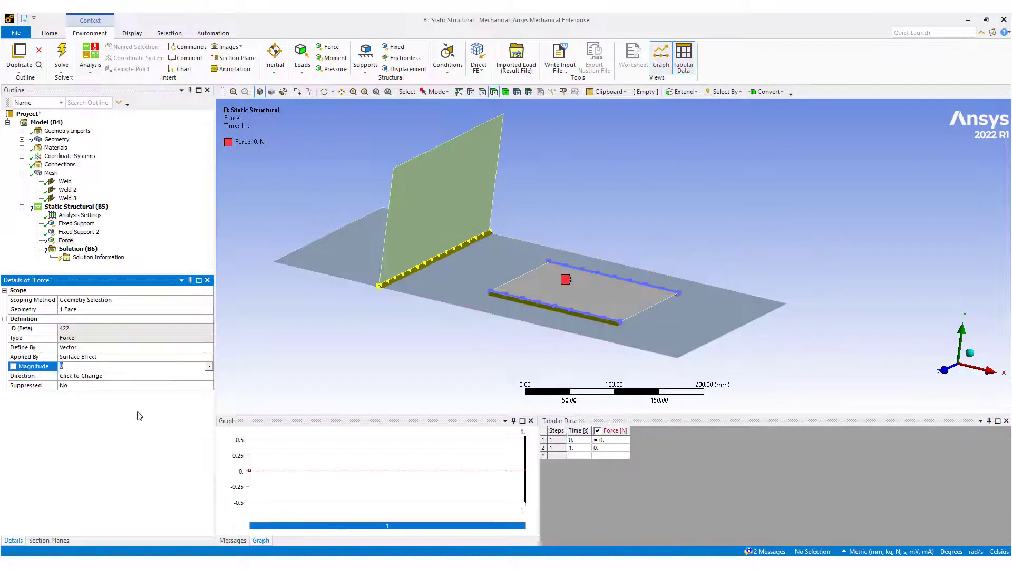
double_click(119, 348)
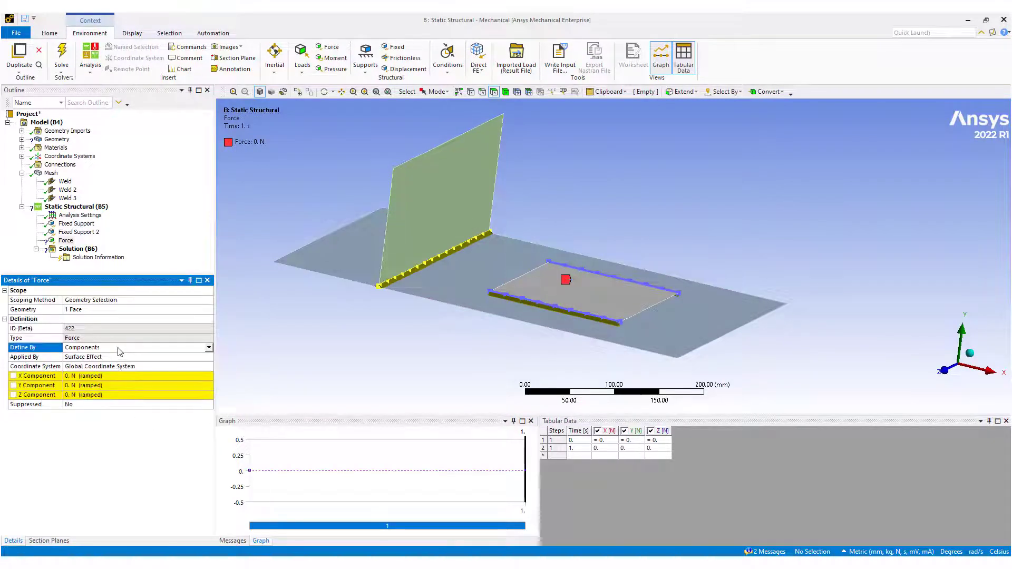
left_click(90, 386)
type("100")
key("Return")
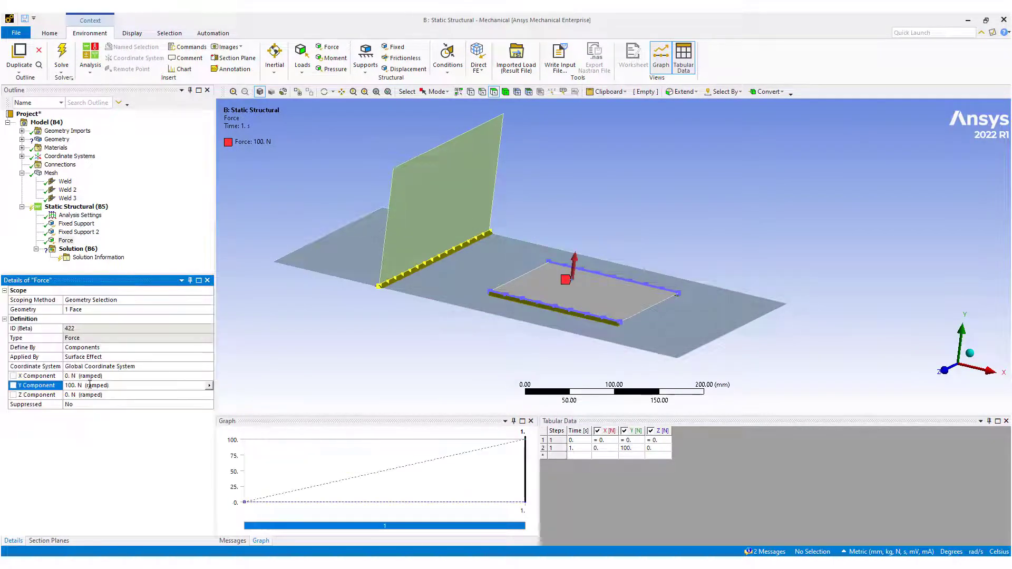
- Assign Structural Steel to the Weld 2 and Weld 3 bodies
left_click(22, 139)
left_click(67, 181)
left_click(67, 190, "shift")
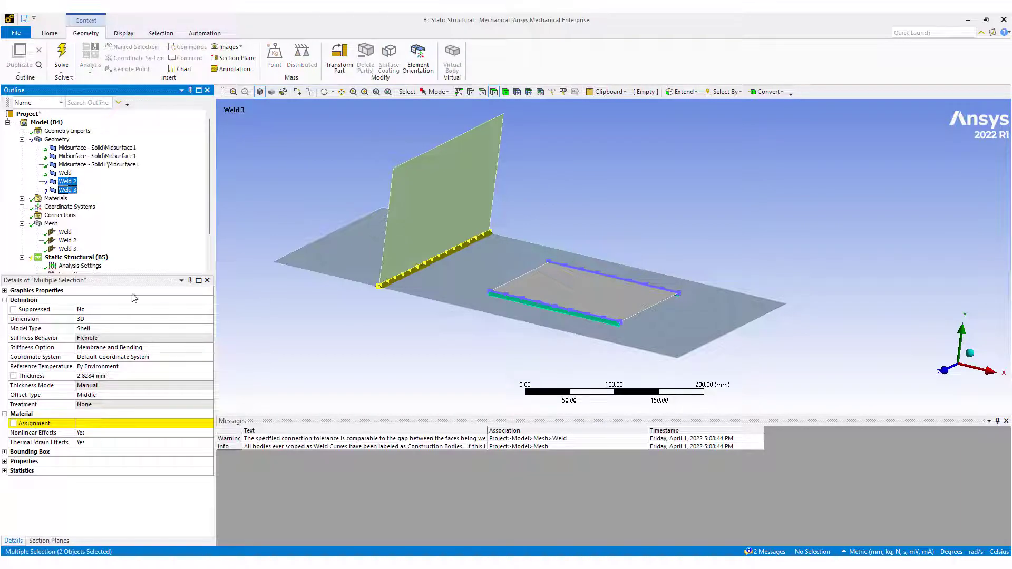
left_click(210, 425)
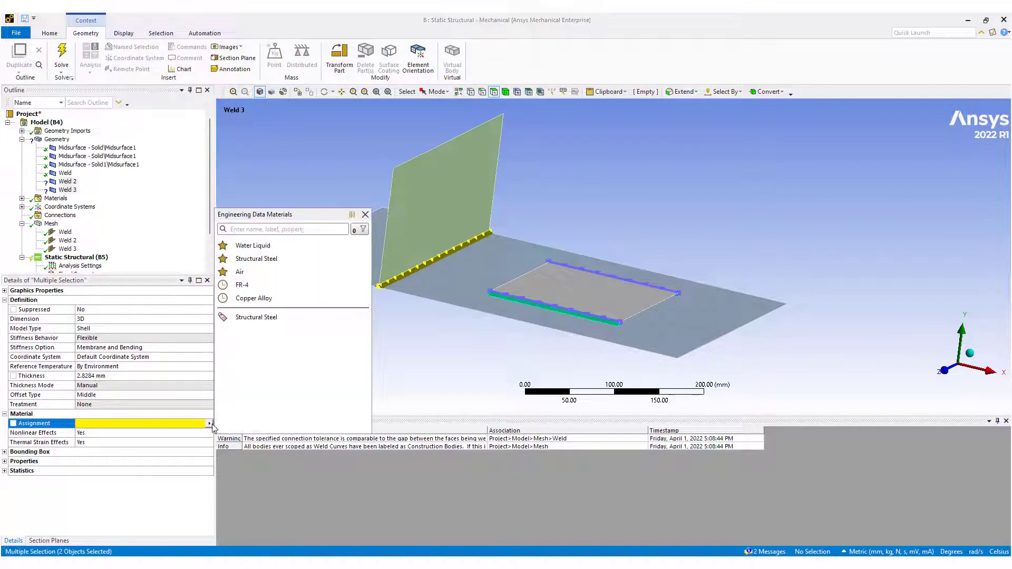
left_click(261, 317)
scroll(64, 255, "down", 2)
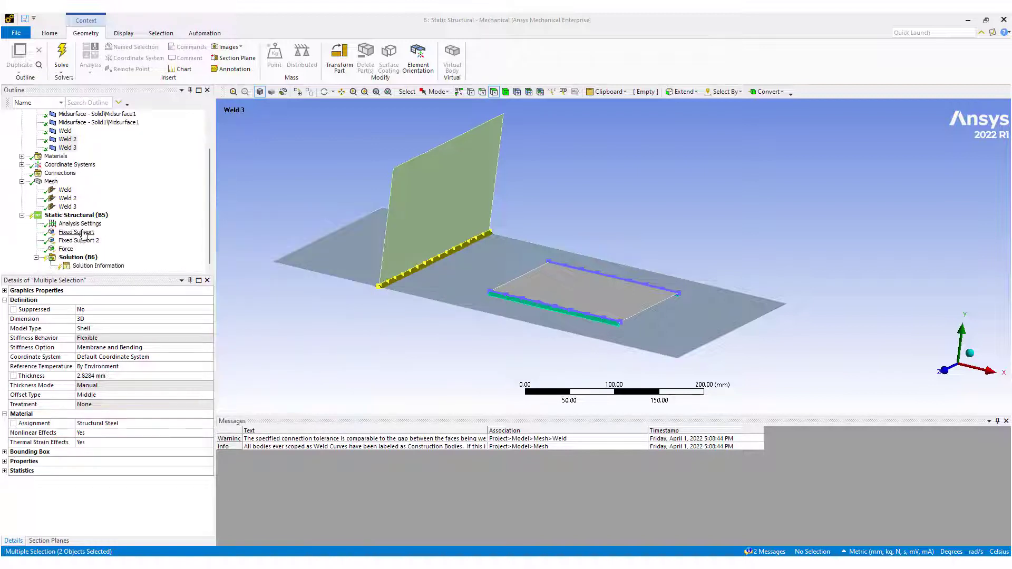
left_click(78, 258)
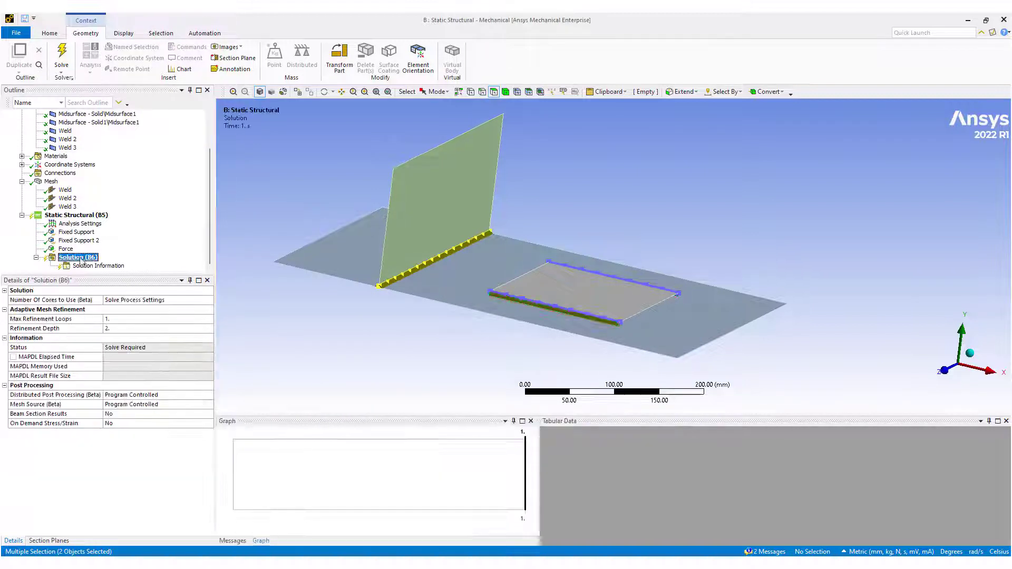
- Insert a Total Deformation result under the solution
right_click(78, 257)
key("Escape")
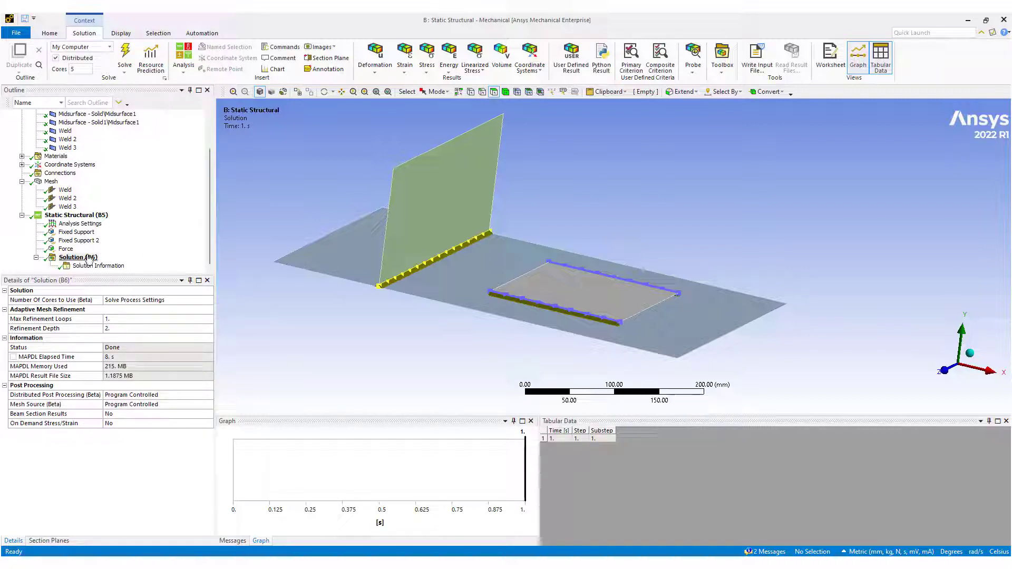
right_click(88, 258)
mouse_move(153, 261)
mouse_move(252, 268)
left_click(311, 262)
- Retrieve the Total Deformation plot (max 8.1526e-002 mm), animate it, then stop and view Solution Information
right_click(100, 266)
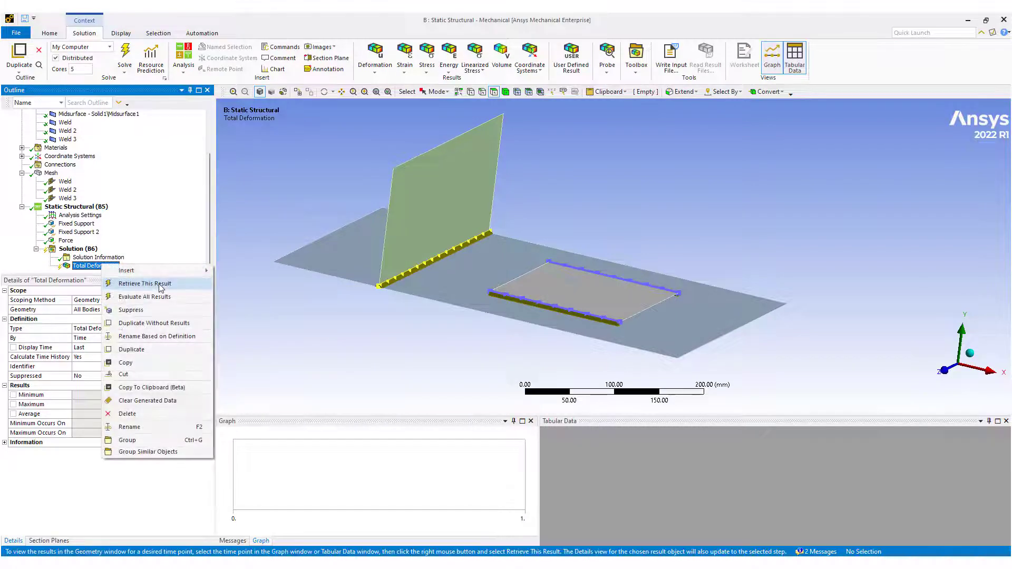
left_click(159, 285)
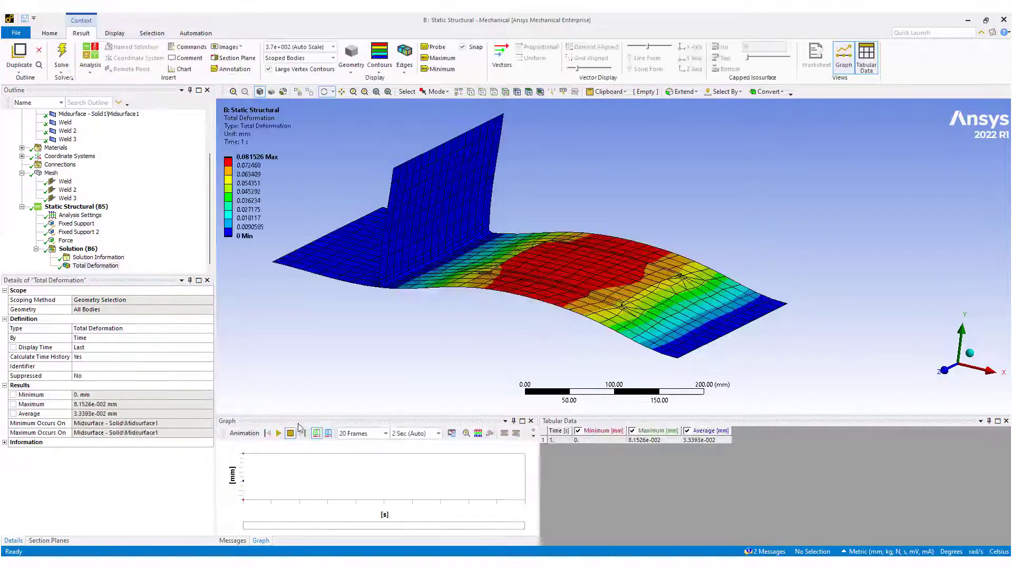
left_click(278, 434)
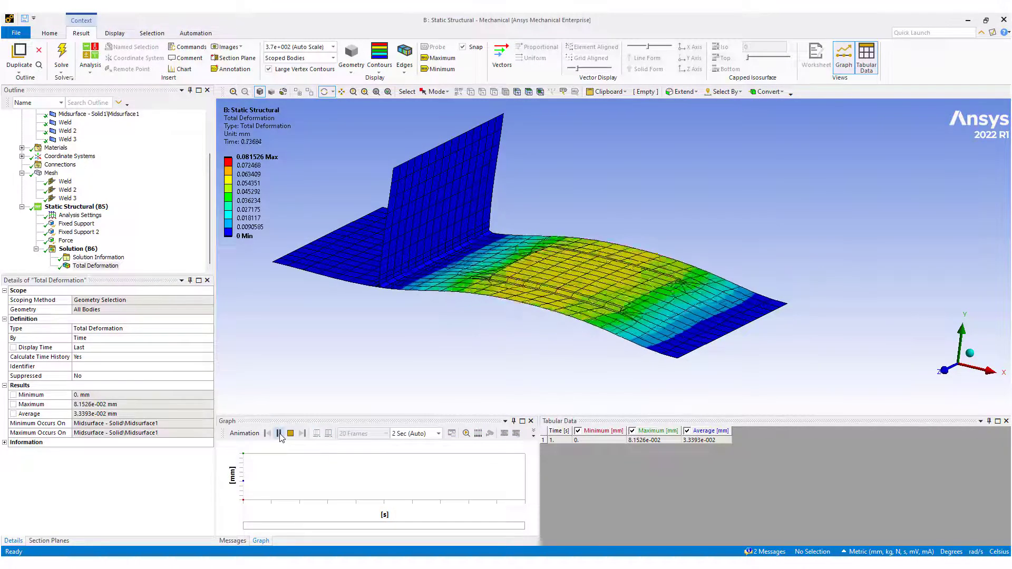
left_click(98, 257)
- Insert an Equivalent (von-Mises) stress result under the solution
right_click(80, 250)
mouse_move(104, 257)
mouse_move(232, 285)
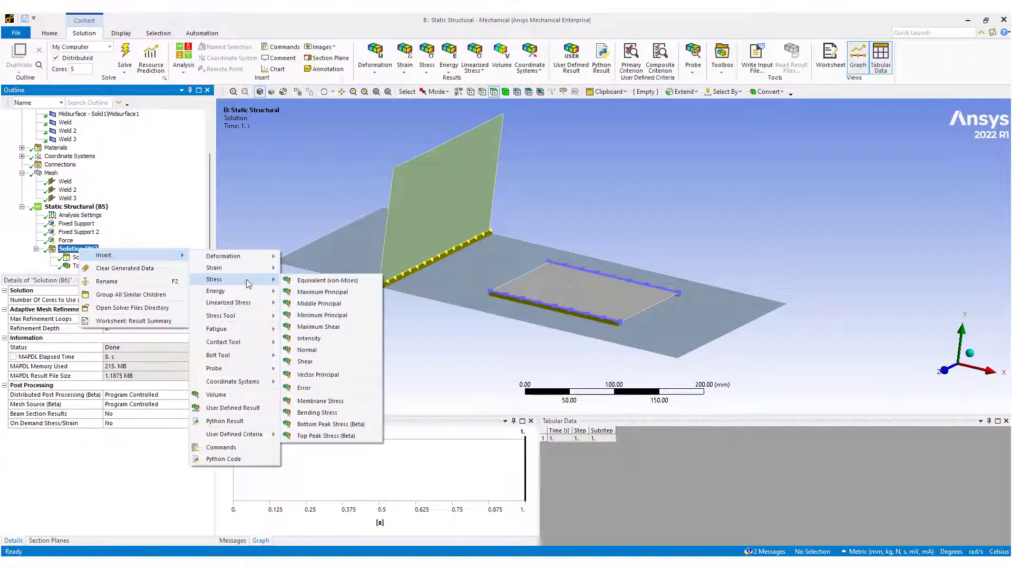
left_click(304, 286)
- Evaluate all results for a 10.683 MPa maximum stress and orbit the stress plot
right_click(118, 267)
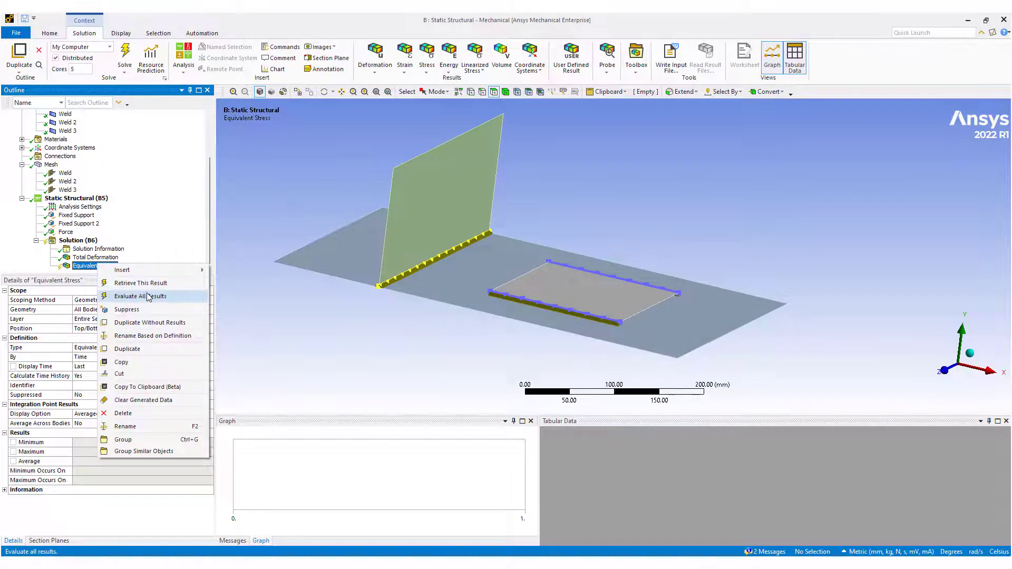
left_click(141, 296)
mouse_move(627, 270)
left_mouse_down()
mouse_move(680, 328)
mouse_move(632, 271)
mouse_move(627, 279)
mouse_move(639, 288)
mouse_move(680, 262)
mouse_move(615, 260)
left_mouse_up()
scroll(492, 284, "up", 10)
scroll(651, 293, "down", 5)
scroll(615, 260, "down", 3)
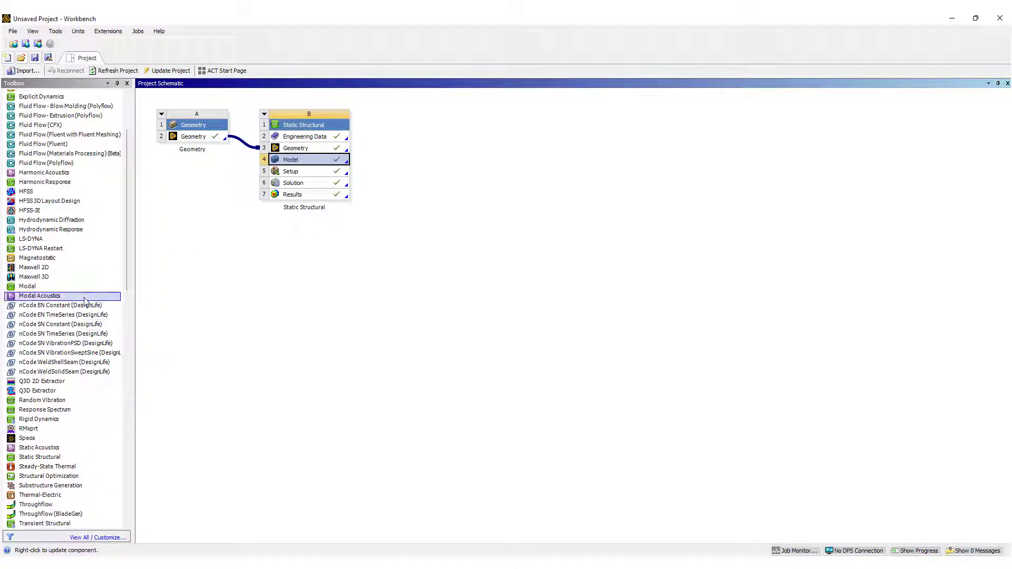
- Open the ACT Start Page from the Workbench project toolbar
scroll(84, 301, "up", 3)
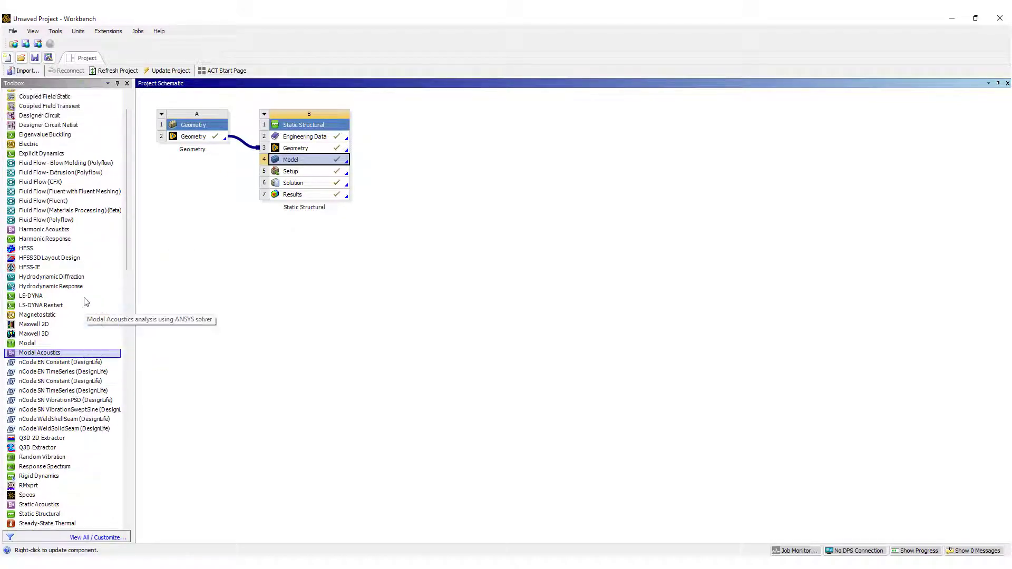
scroll(88, 244, "down", 18)
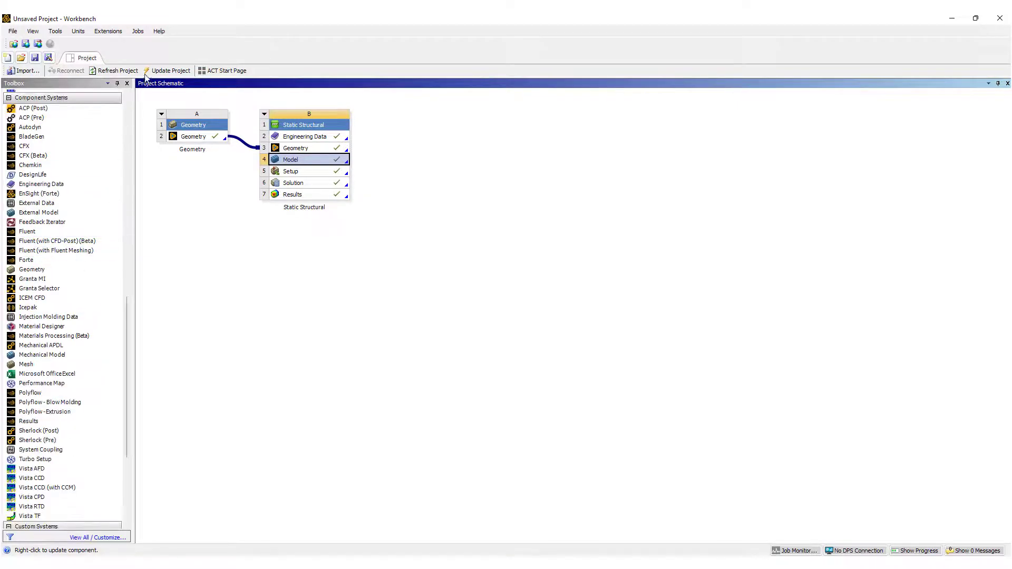
left_click(223, 71)
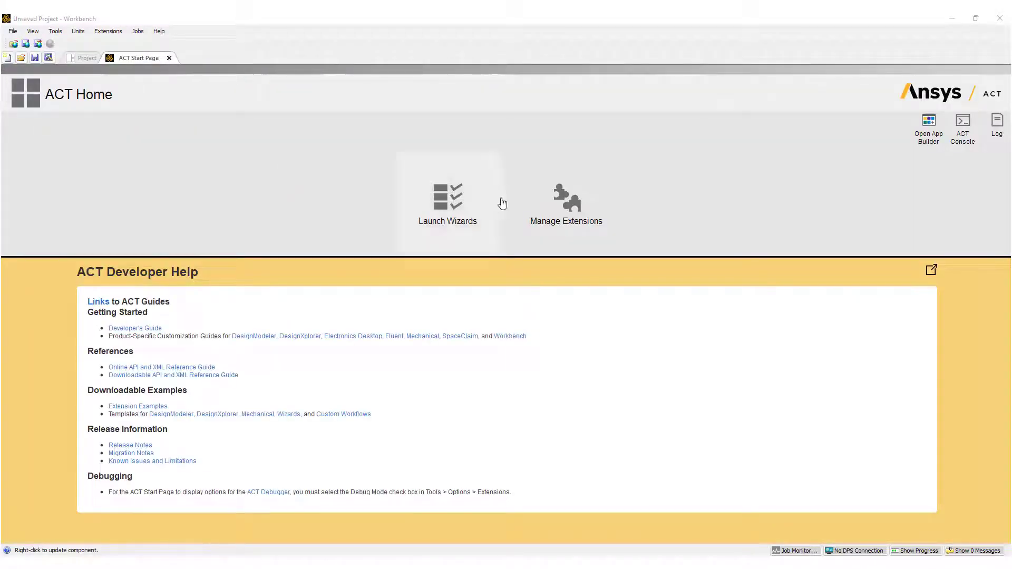
- Load the MechanicalEmbeddedDesignLife extension via Manage Extensions, then go back to the Project schematic
left_click(560, 203)
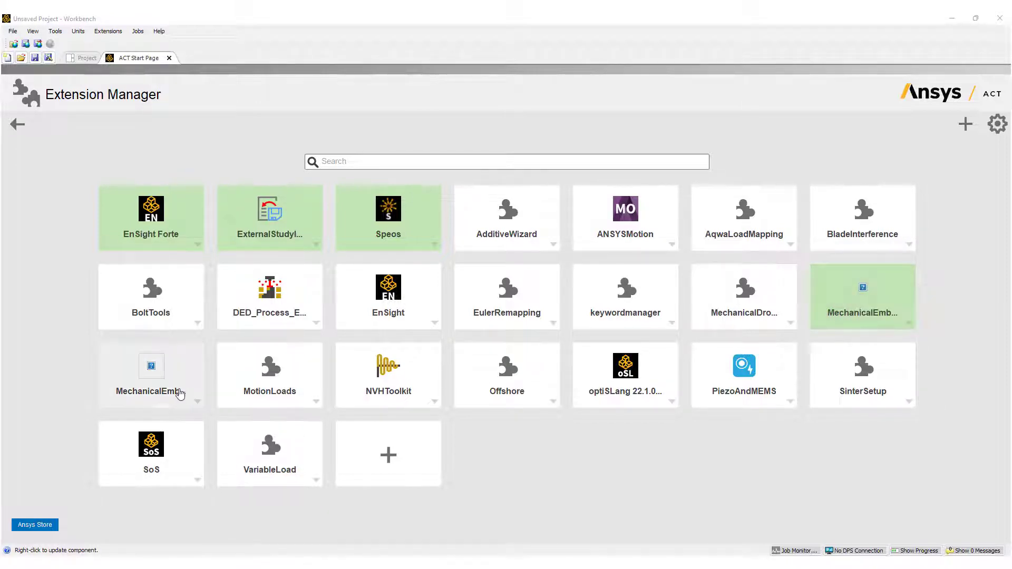
left_click(87, 58)
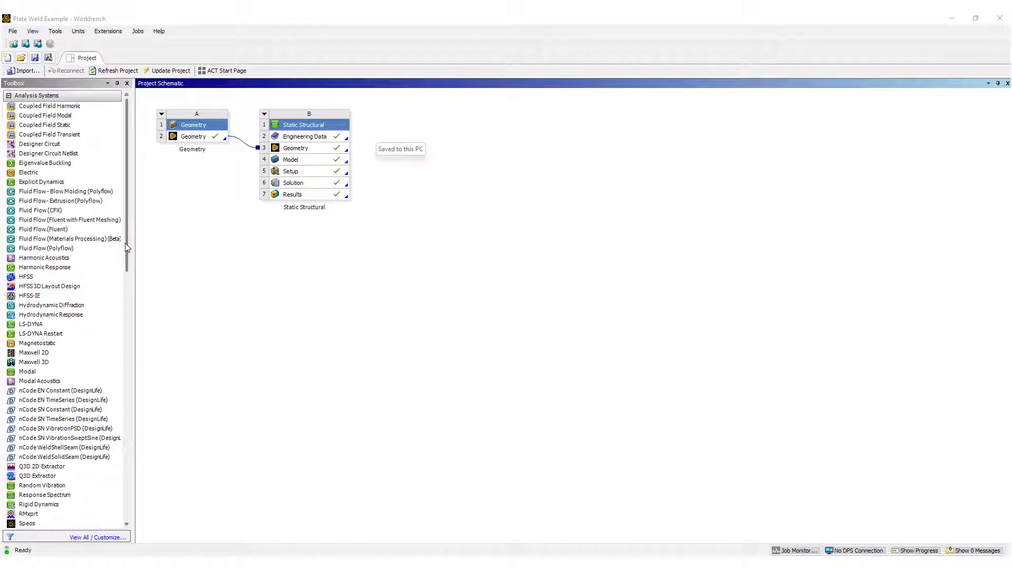
- Drop a Mechanical Embedded DesignLife system onto Static Structural's Solution cell B6
left_click_drag(127, 275, 218, 407)
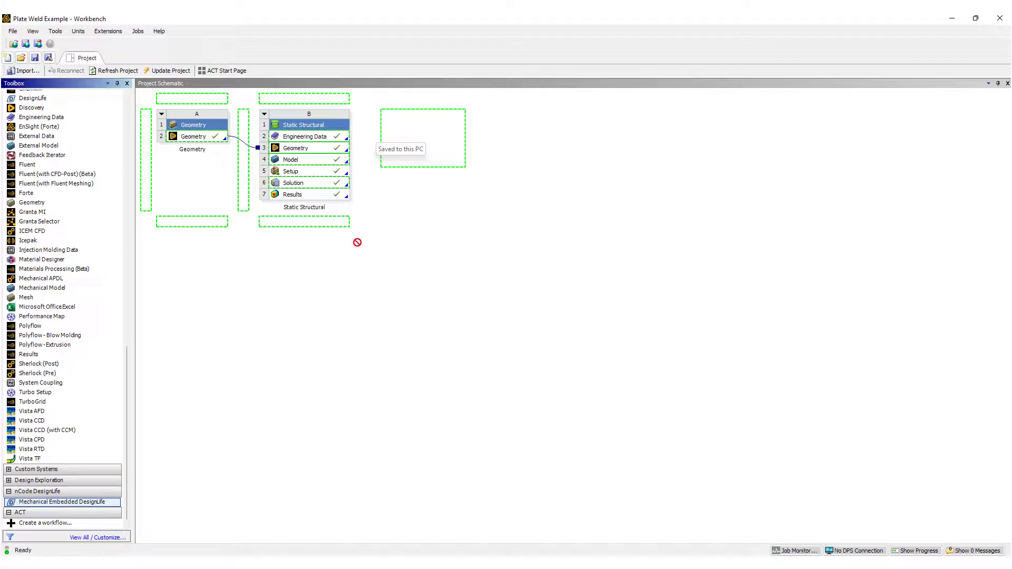
left_click_drag(356, 241, 273, 438)
left_click_drag(363, 197, 338, 184)
- Open Setup C5 in Mechanical and set the DesignLife Analysis Type to Shell Seam Weld
double_click(431, 173)
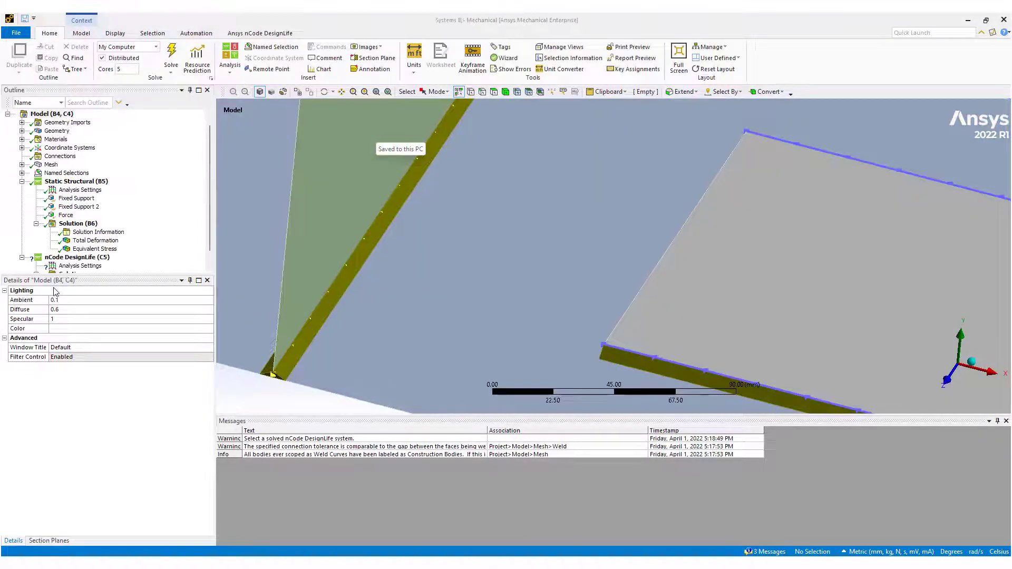
left_click(80, 266)
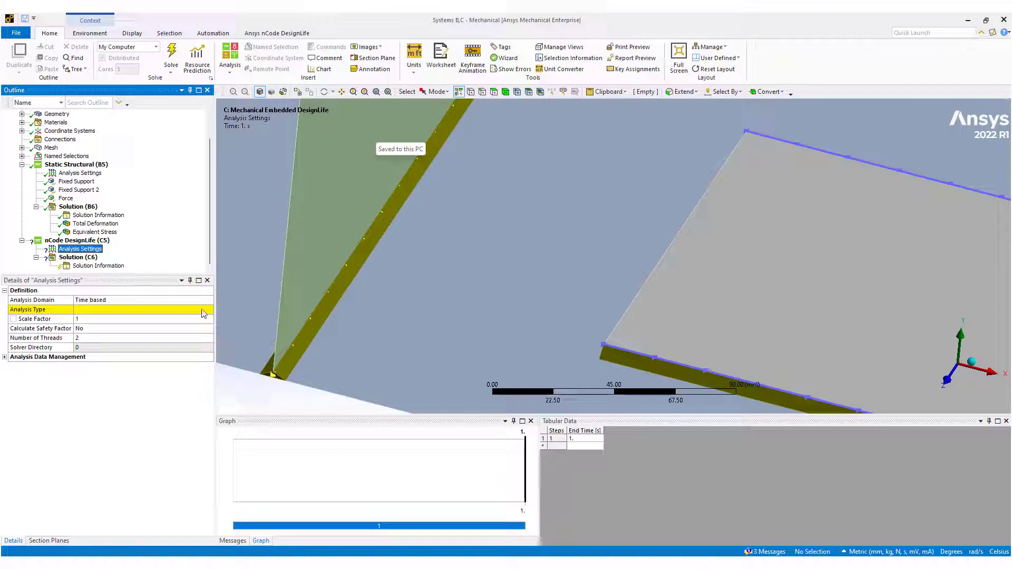
left_click(208, 312)
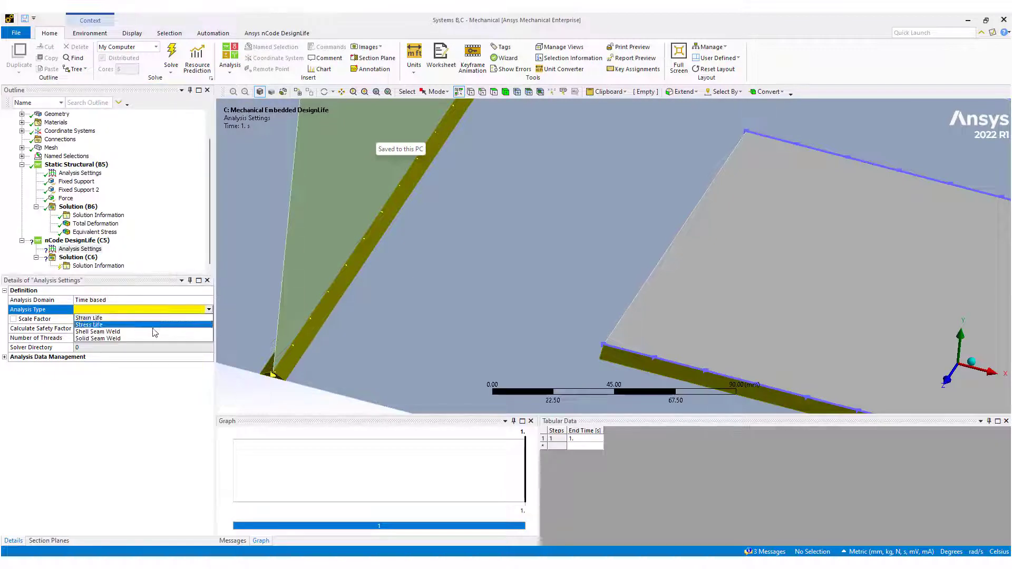
left_click(107, 333)
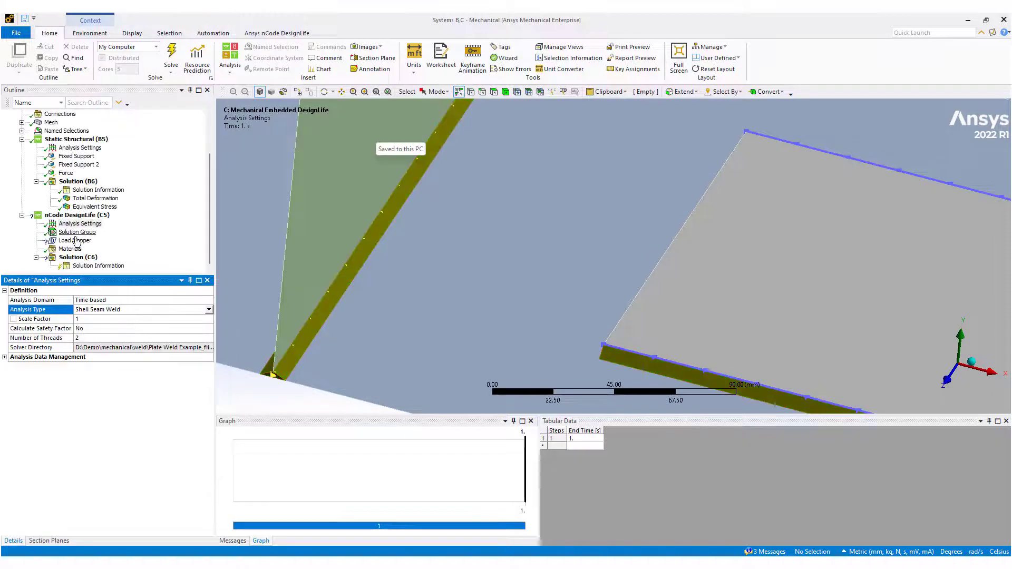
- Add a Constant Amplitude loading event with repeat count 1 to the Load Mapper
left_click(78, 241)
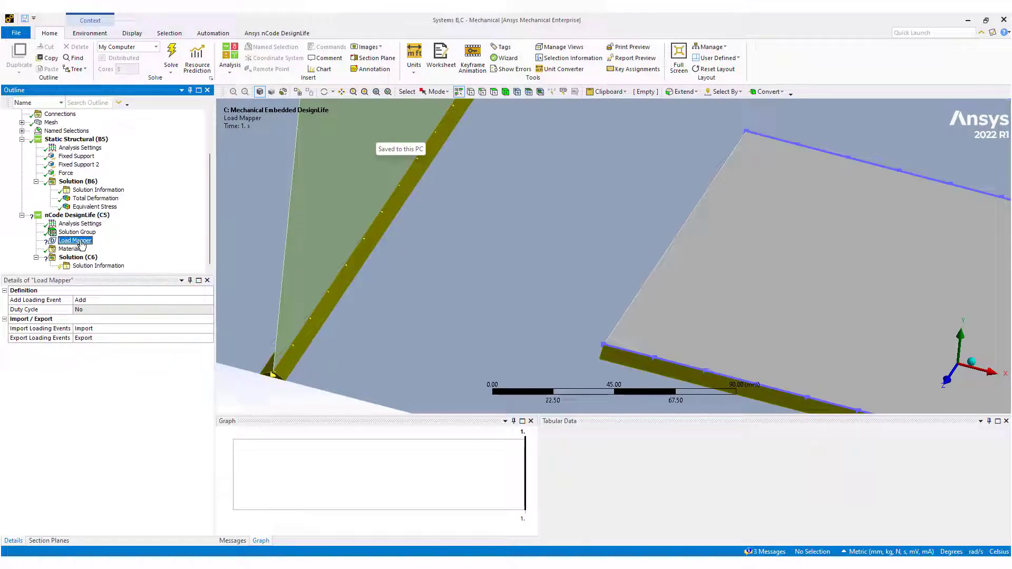
left_click(151, 300)
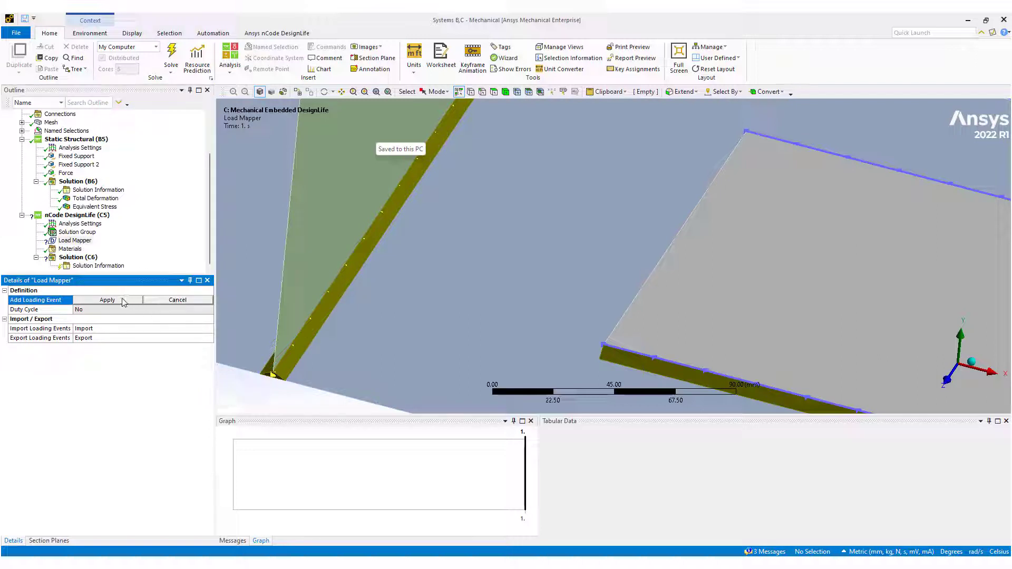
left_click(107, 301)
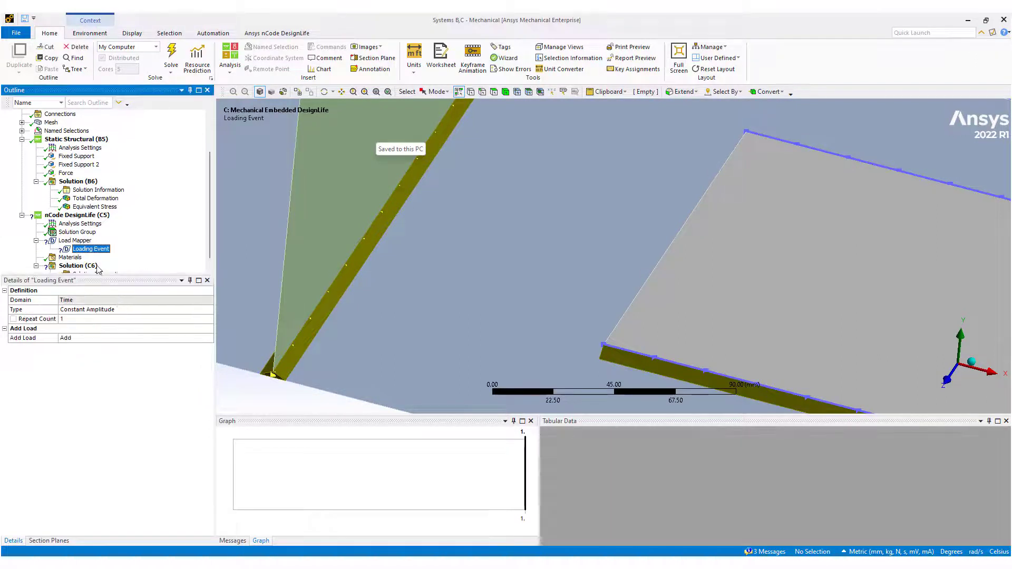
left_click(189, 309)
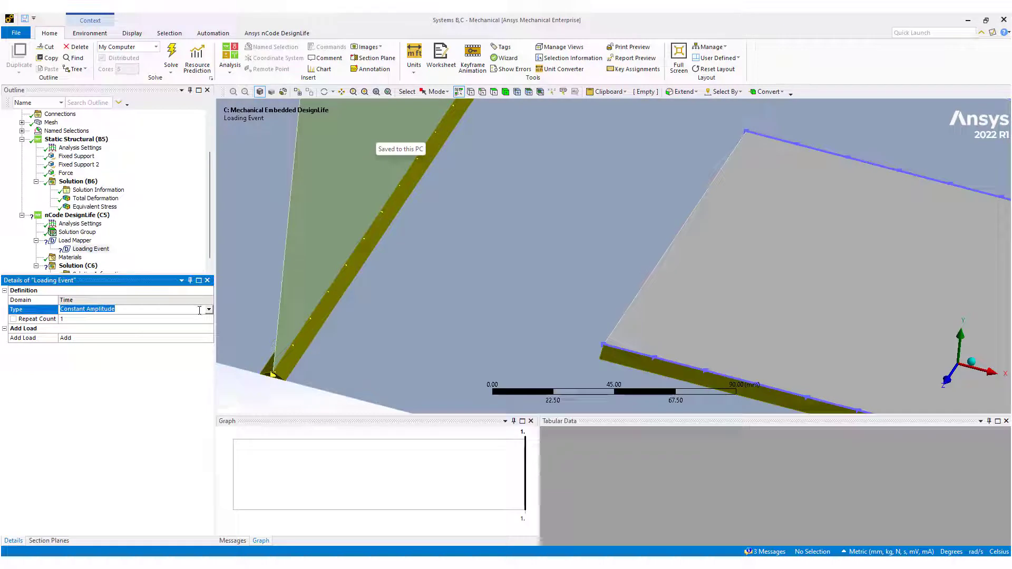
left_click(151, 320)
- Add a constant amplitude load from the Static Structural environment and review the warning messages
left_click(129, 344)
left_click(128, 340)
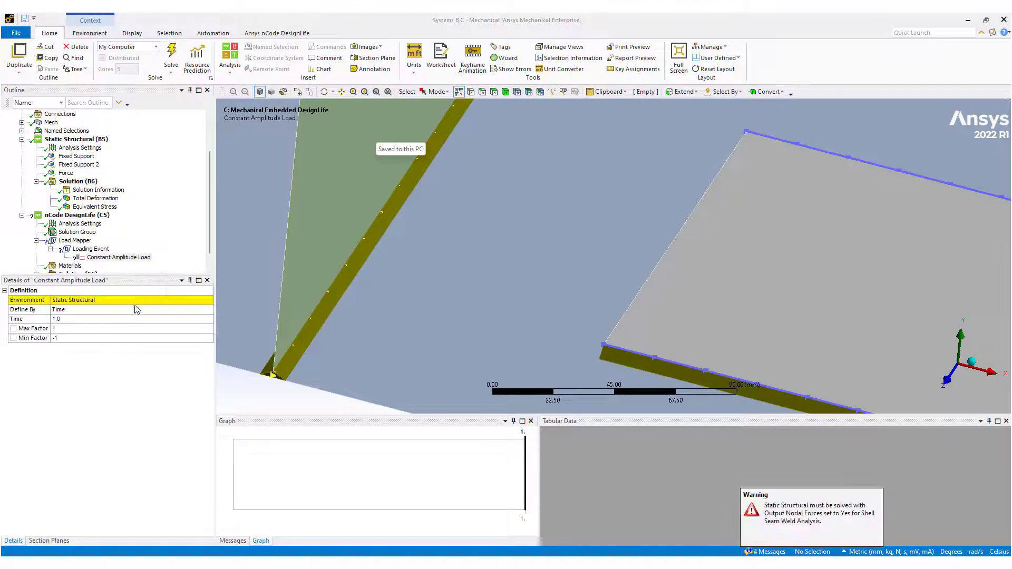
left_click(161, 310)
left_click(197, 301)
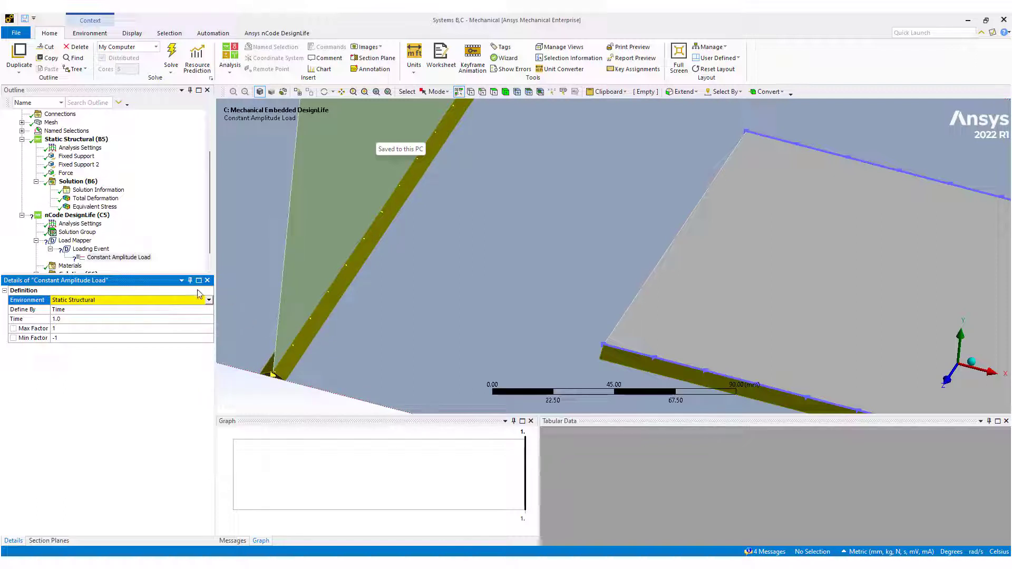
left_click(232, 541)
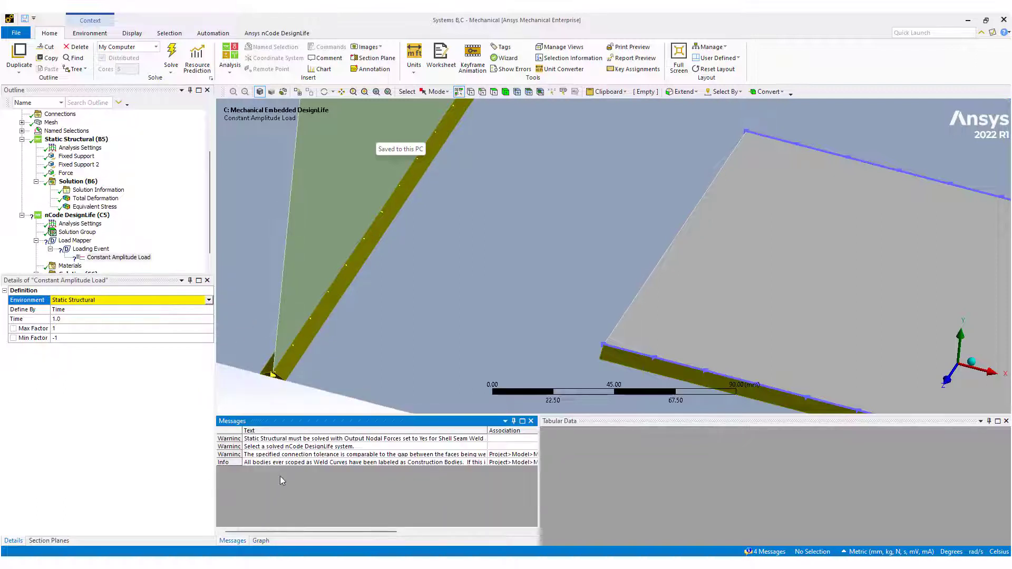
double_click(289, 447)
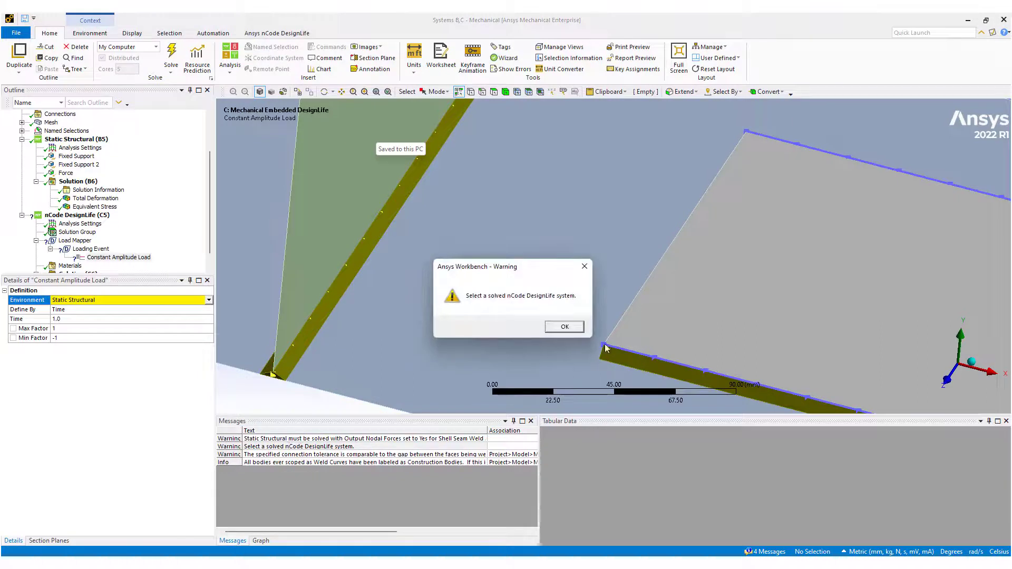
left_click(579, 327)
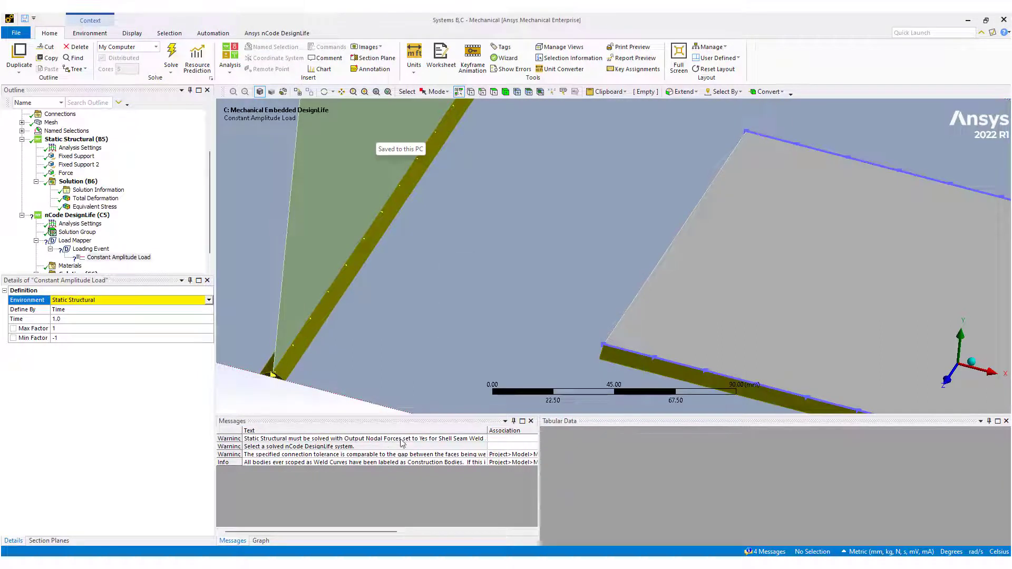
- Turn on nodal force output in the Static Structural settings and clear existing results
left_click(70, 149)
left_click(4, 443)
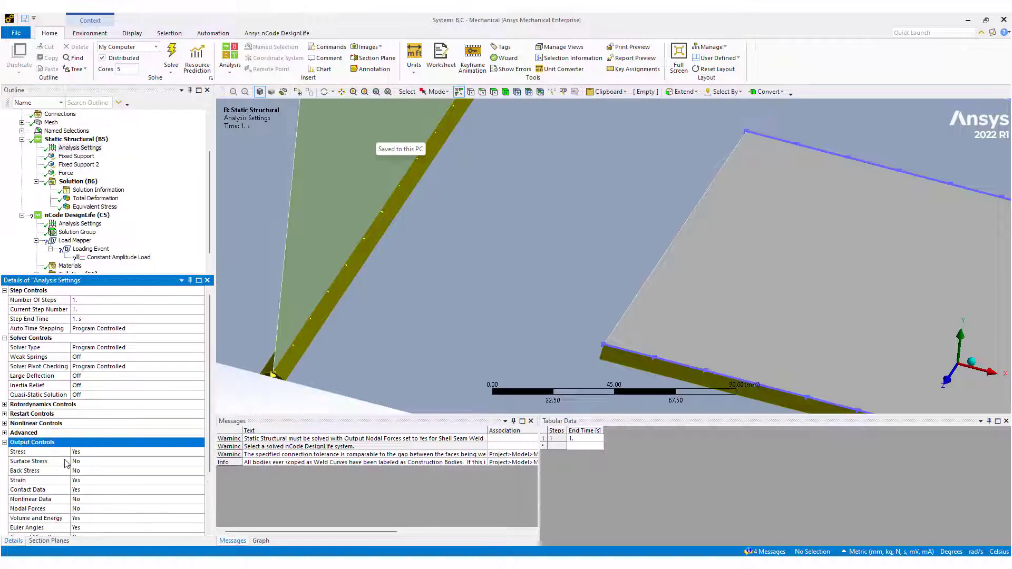
double_click(77, 509)
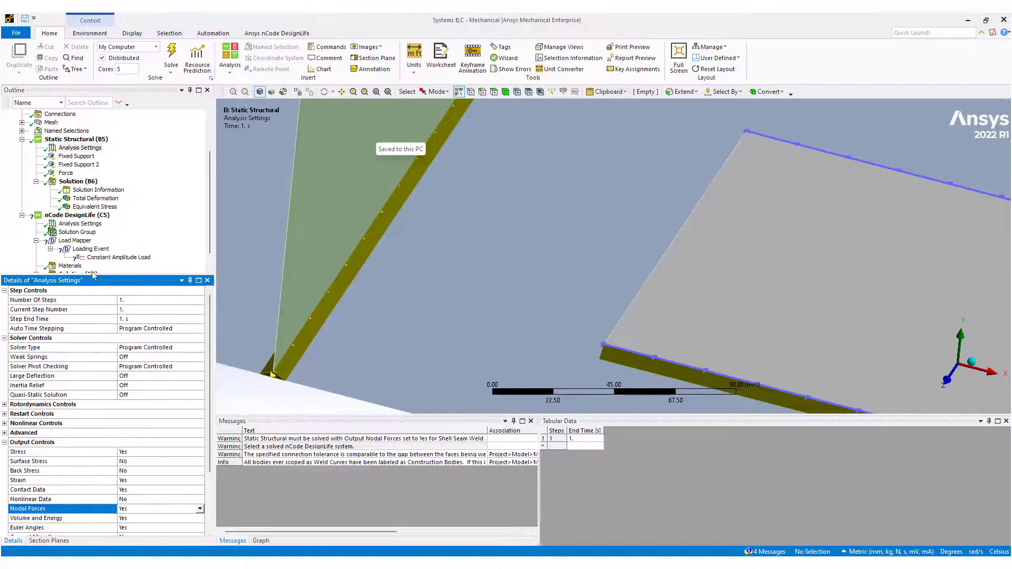
scroll(62, 244, "down", 1)
left_click(95, 182)
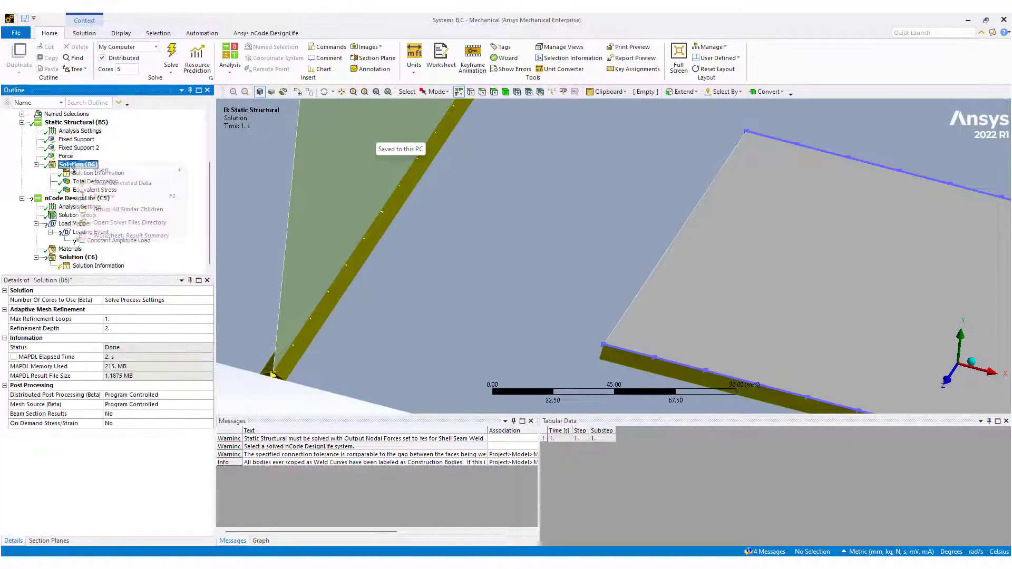
right_click(75, 167)
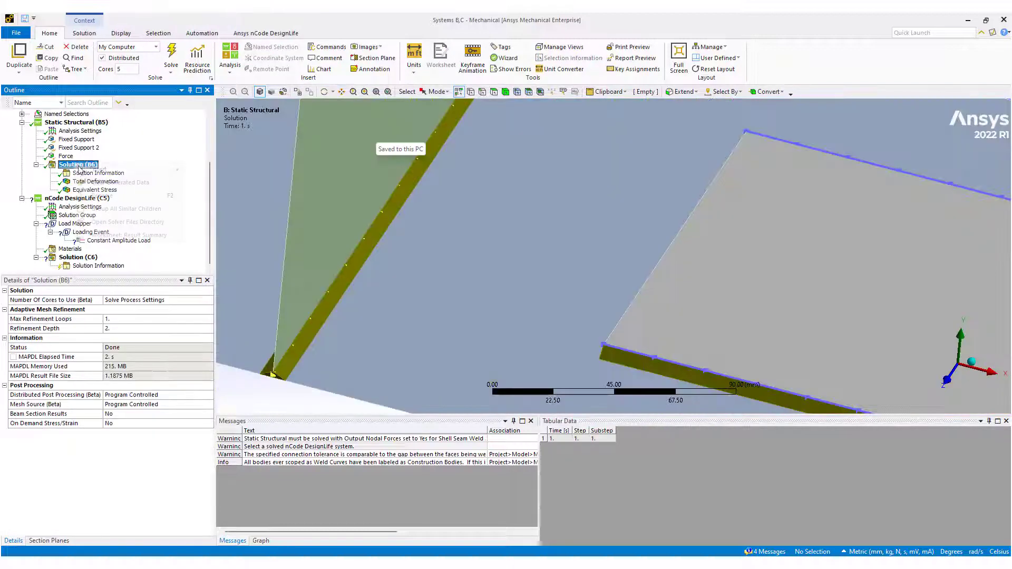
left_click(100, 183)
left_click(539, 327)
- Review the three weld definitions under Mesh and the Weld named selections
left_click(74, 131)
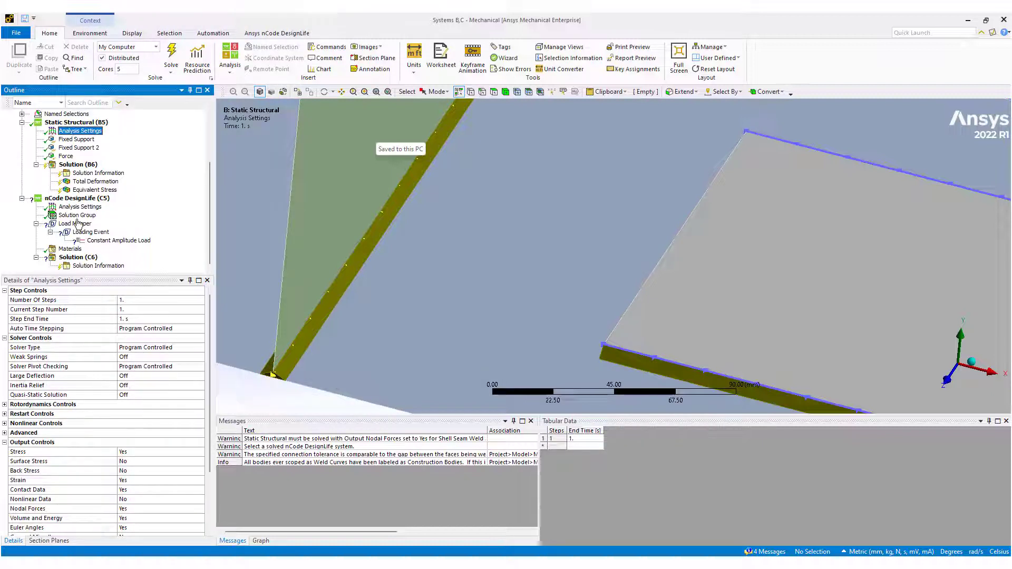
scroll(32, 154, "up", 2)
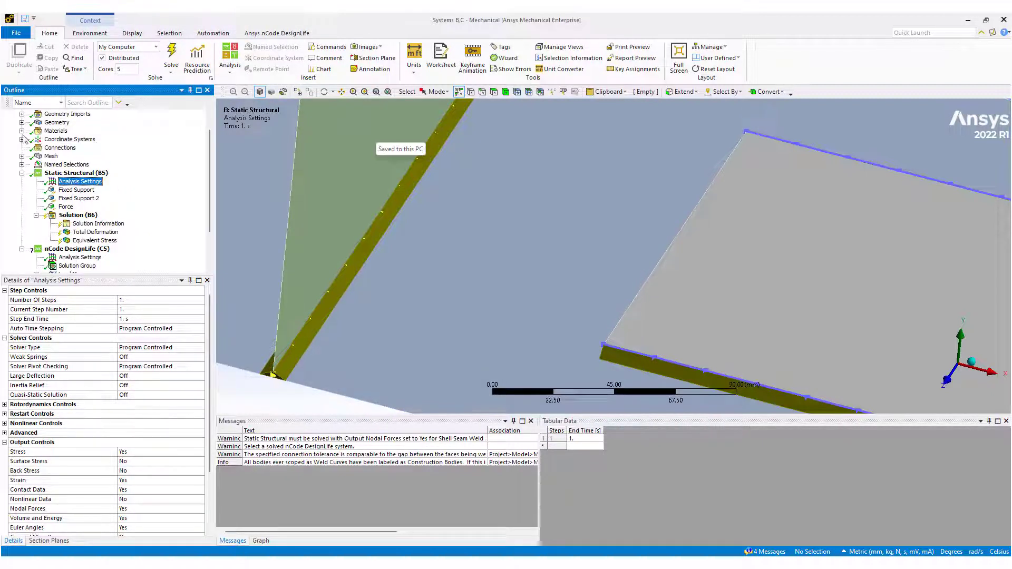
left_click(22, 157)
left_click(65, 165)
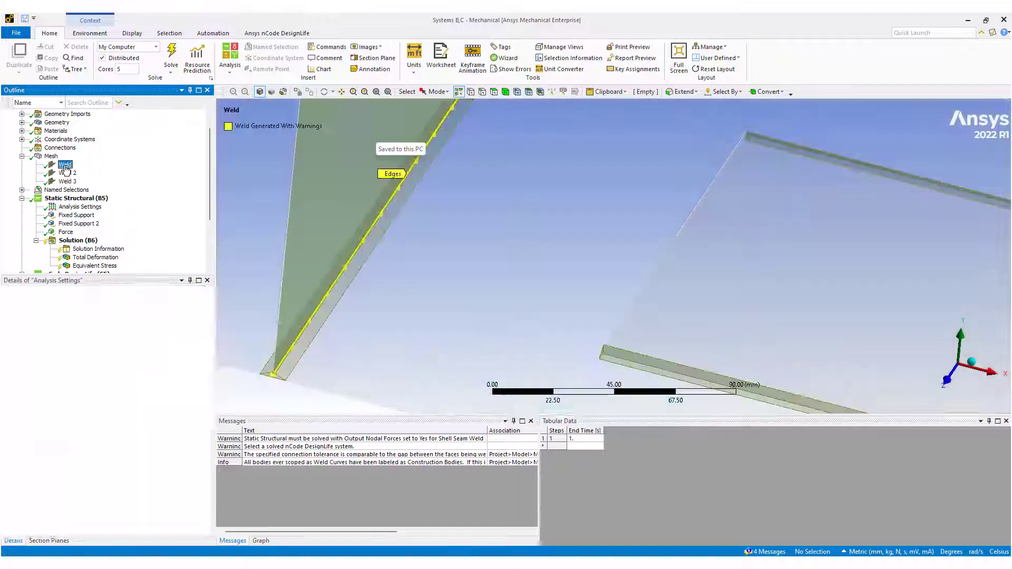
left_click(67, 182, "shift")
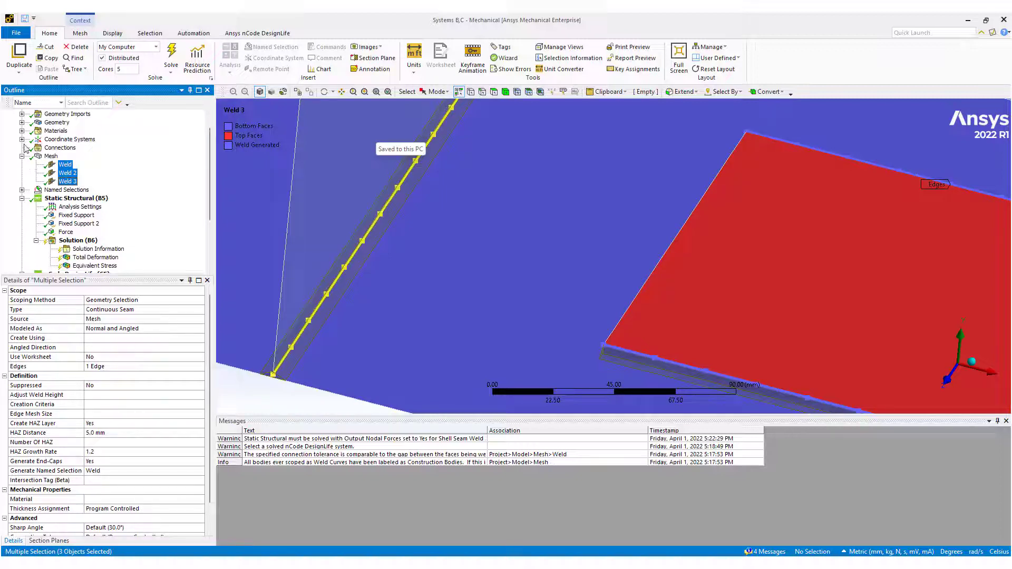
left_click(21, 190)
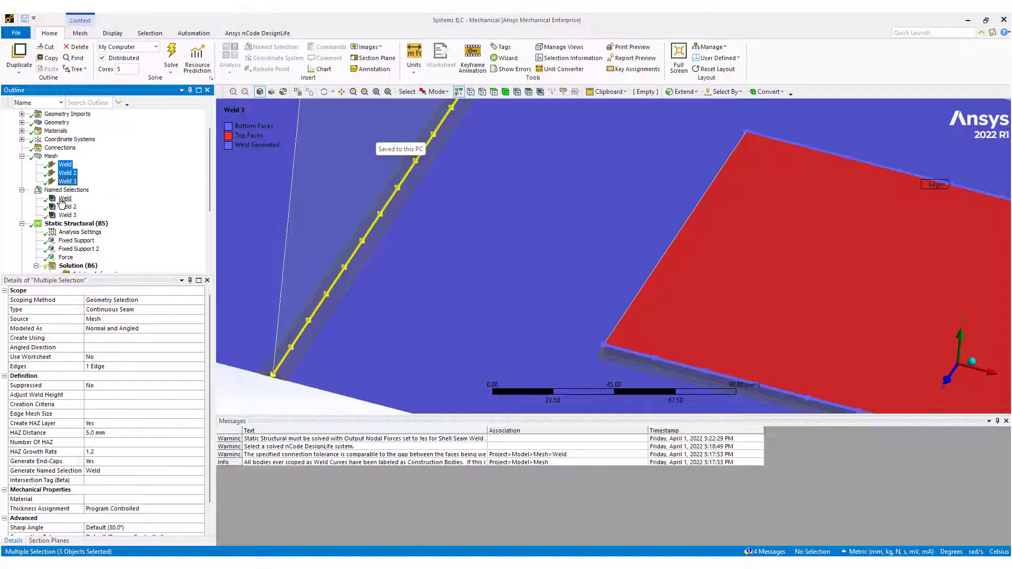
left_click(65, 199)
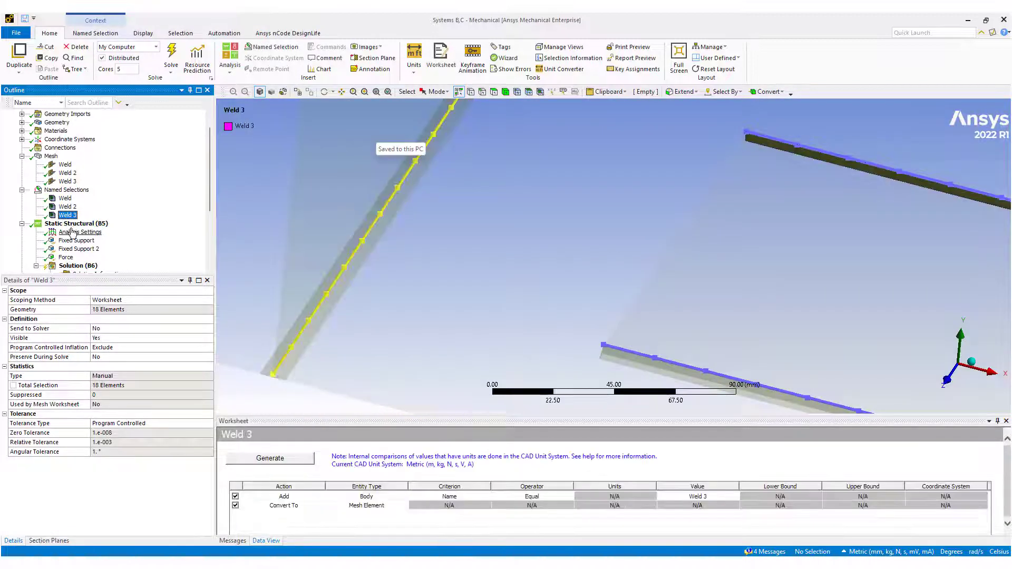
key("Up")
- Solve Solution (B6), then review the Constant Amplitude Load and Loading Event settings
right_click(72, 225)
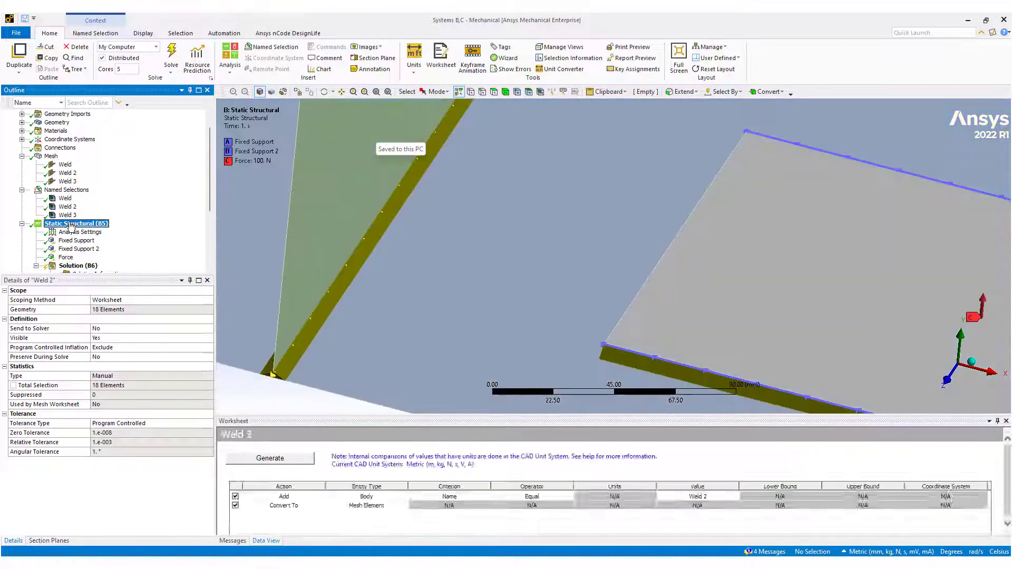
right_click(60, 265)
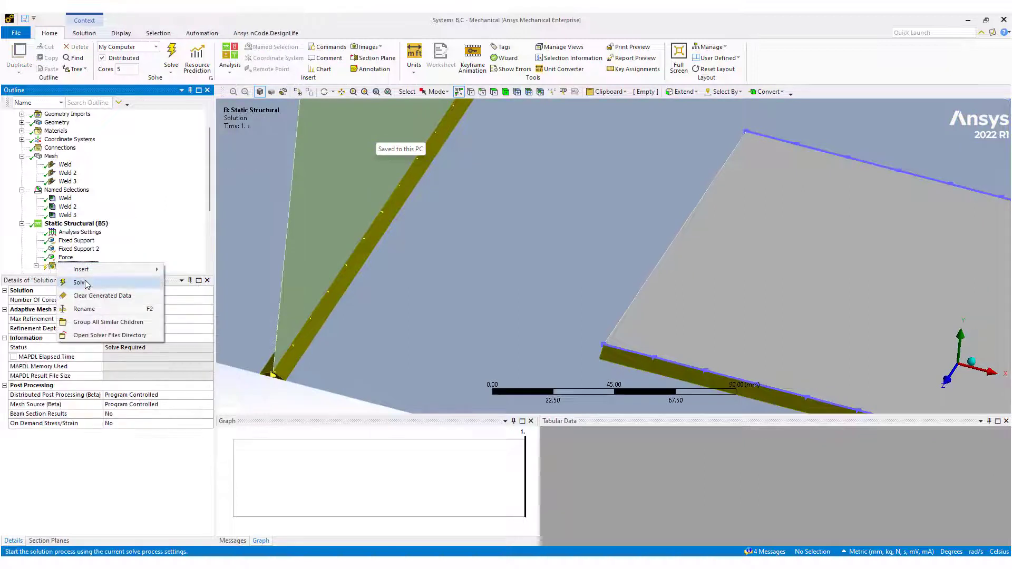
left_click(82, 282)
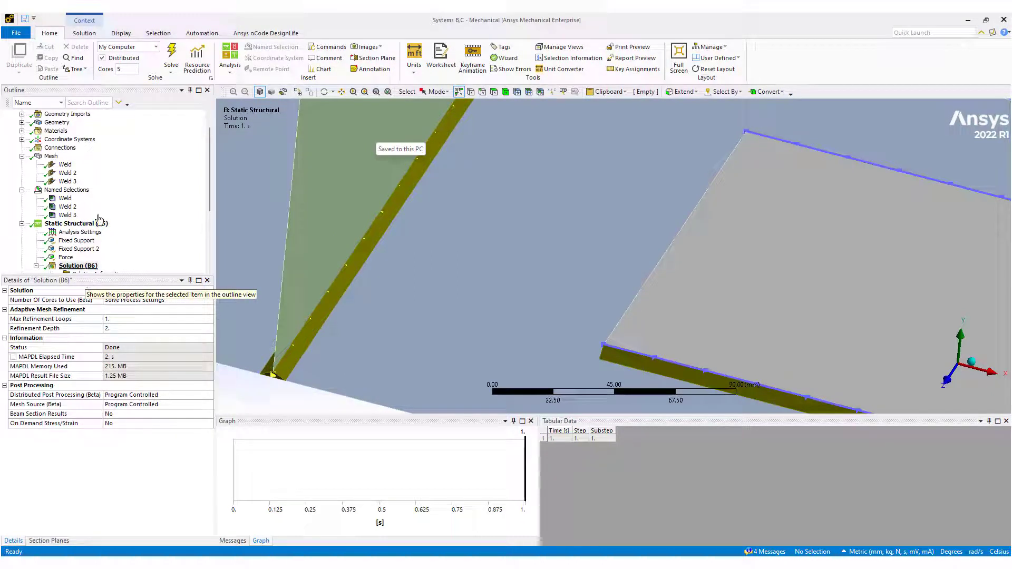
scroll(110, 195, "down", 4)
left_click(118, 241)
left_click(90, 233)
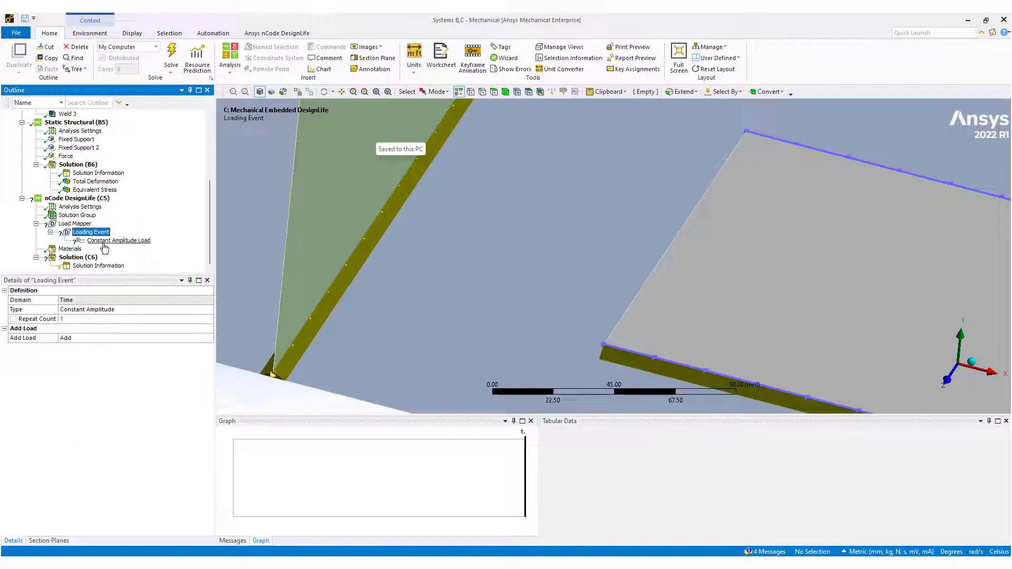
- Keep Define By set to Time and solve the fatigue Solution (C6)
left_click(119, 240)
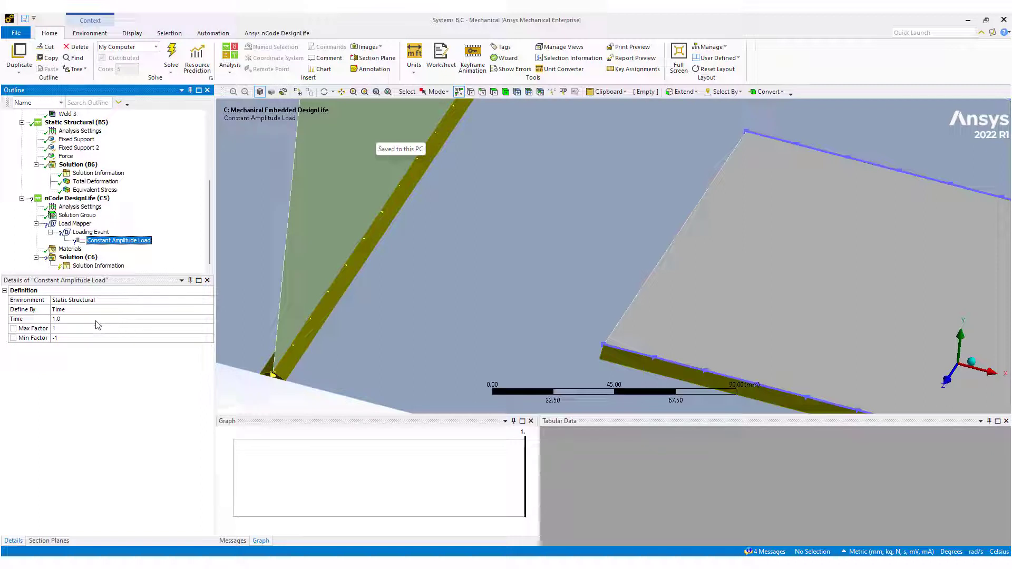
left_click(112, 309)
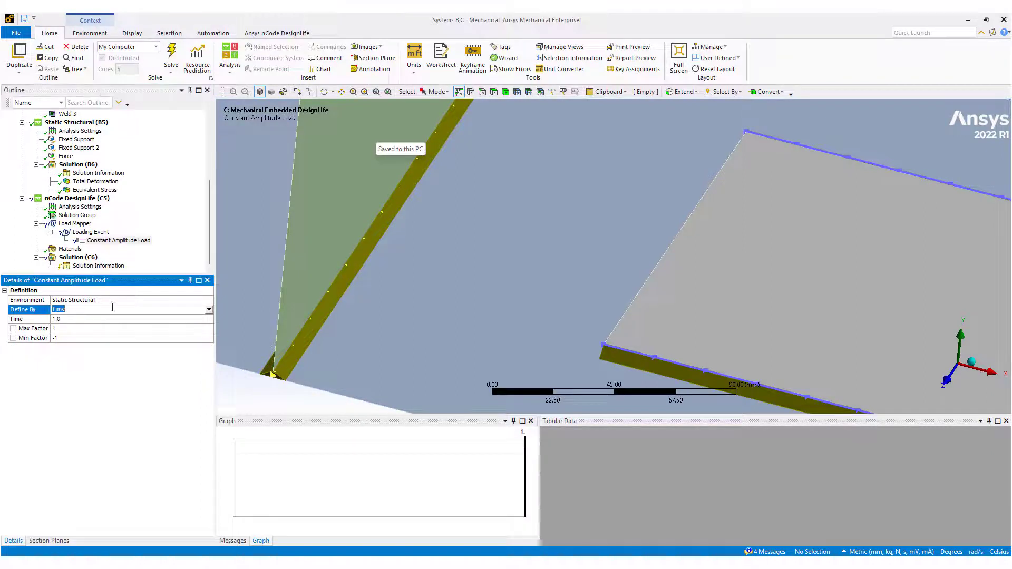
left_click(208, 310)
left_click(61, 242)
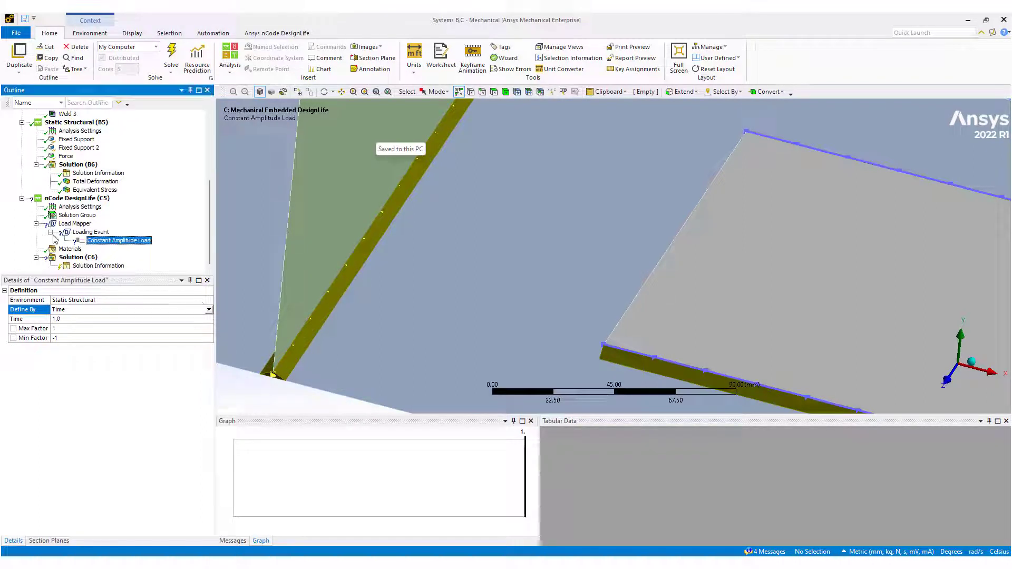
right_click(73, 259)
left_click(87, 269)
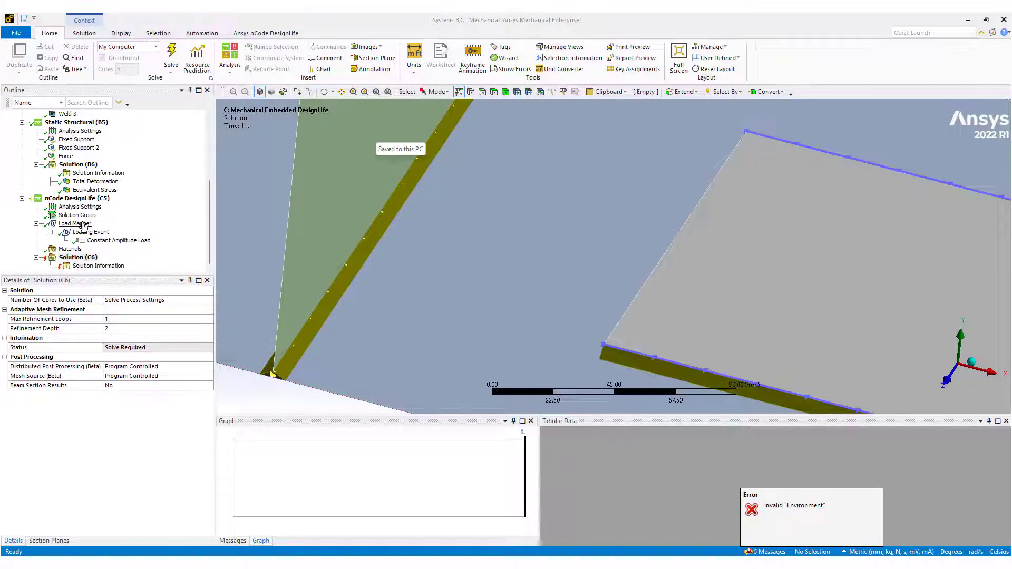
right_click(72, 257)
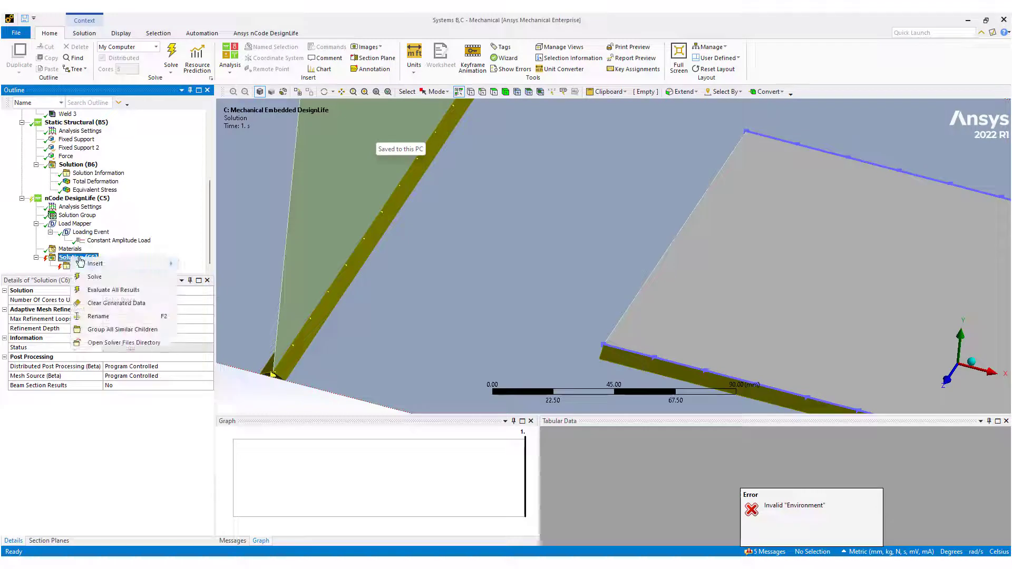
left_click(112, 278)
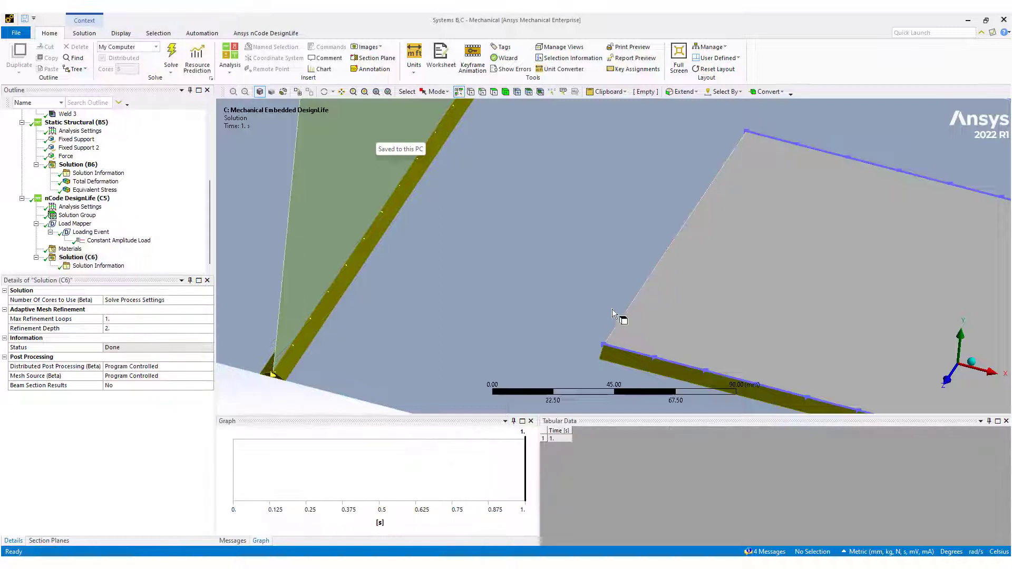
- Insert a Life result under Solution (C6)
right_click(84, 260)
mouse_move(142, 264)
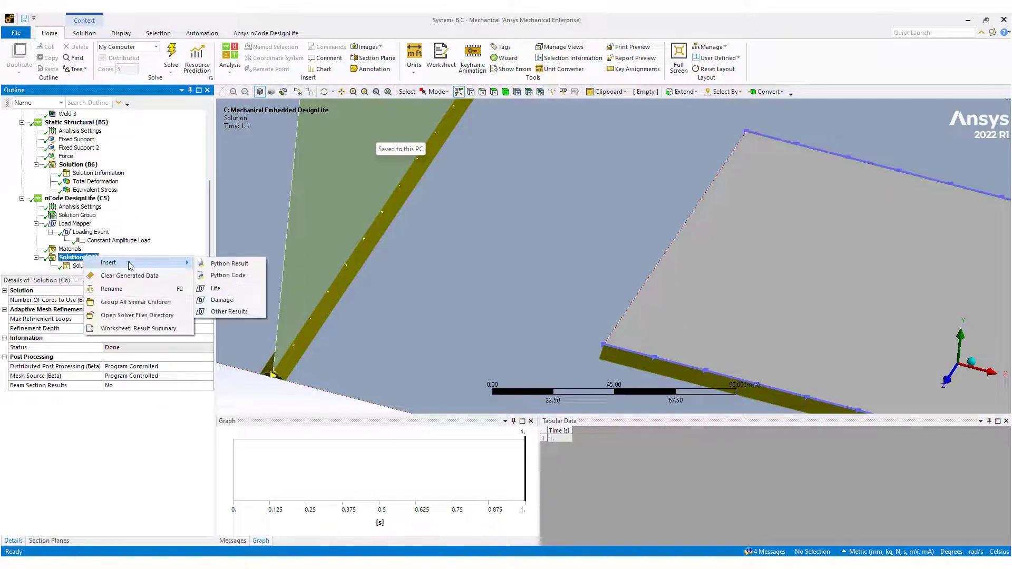
left_click(217, 288)
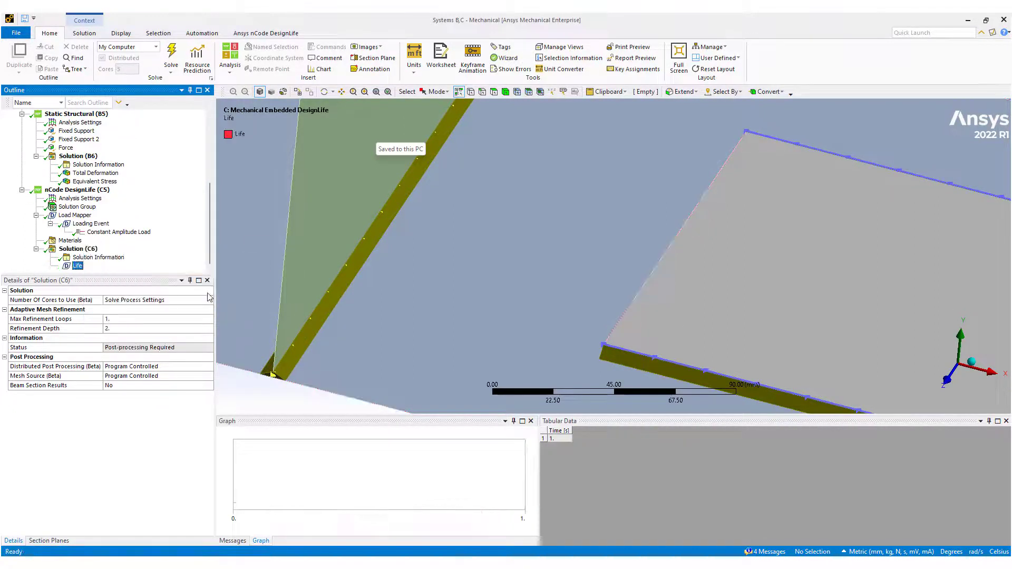
- Evaluate the Life result and rotate the model to inspect its contours
right_click(79, 265)
left_click(108, 288)
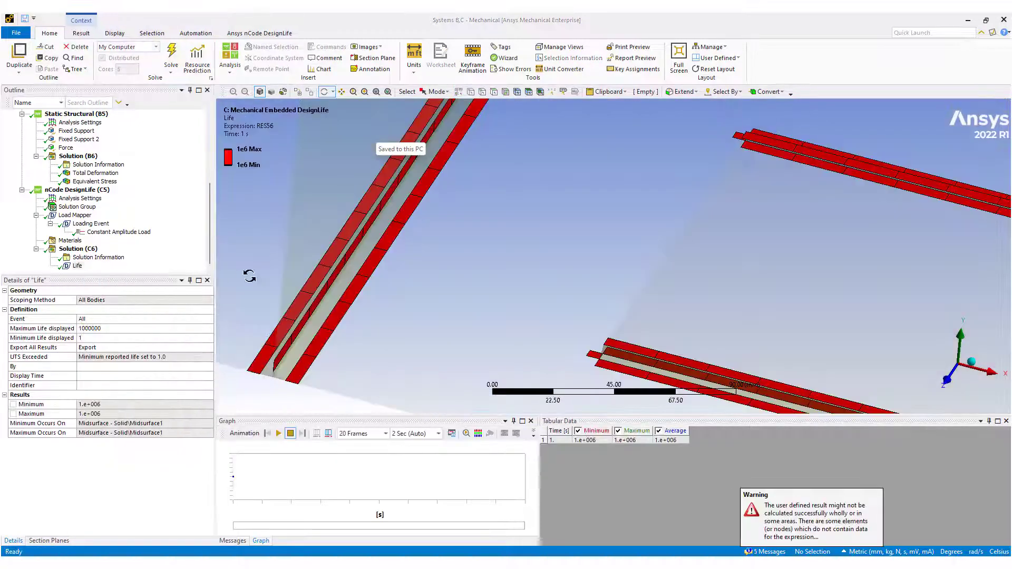
middle_click_drag(278, 275, 522, 271)
scroll(606, 276, "down", 3)
- Set the Constant Amplitude Load Max Factor to 100 and re-solve Solution (C6)
left_click(112, 232)
left_click(96, 329)
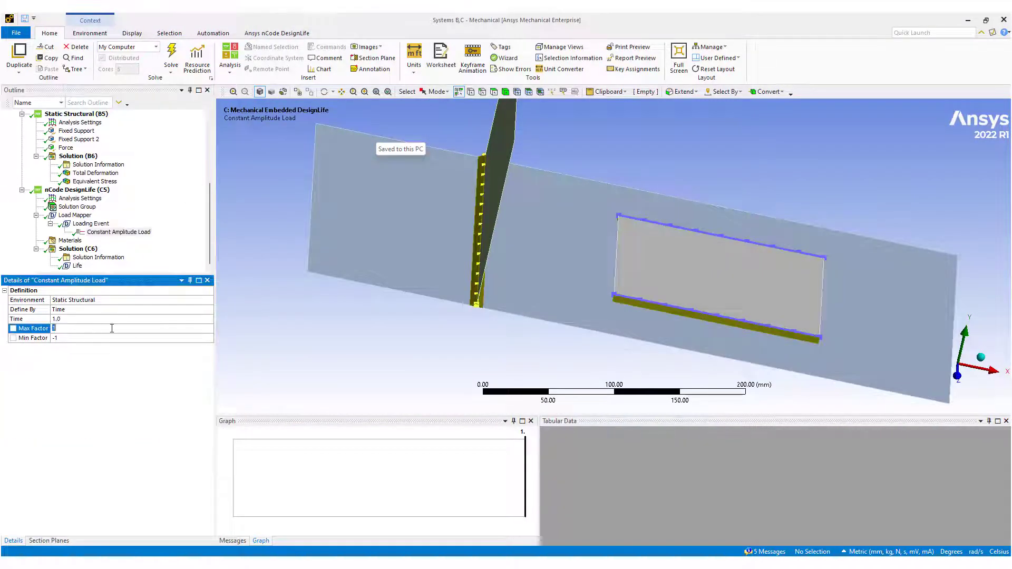
right_click(84, 252)
left_click(108, 271)
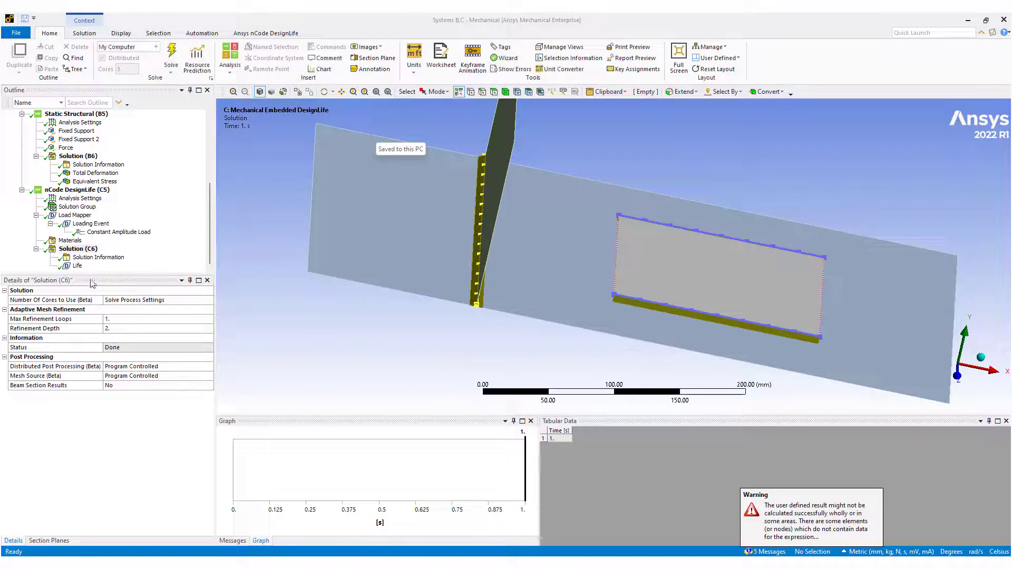
- Show the updated Life contours (6110 to 1e6) and rotate the model to inspect them
left_click(78, 266)
middle_click_drag(406, 263, 575, 286)
scroll(654, 303, "up", 5)
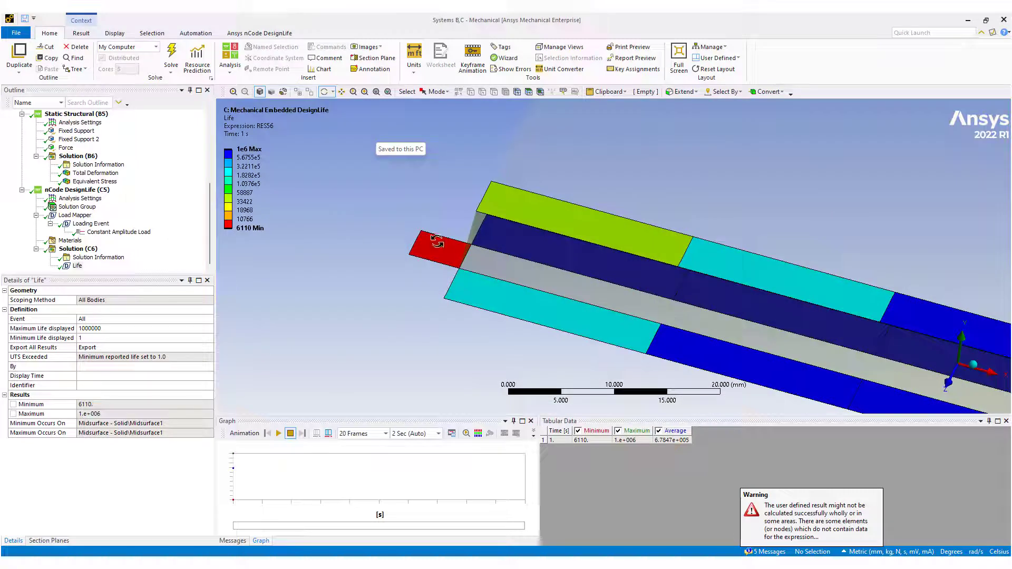
scroll(437, 242, "down", 3)
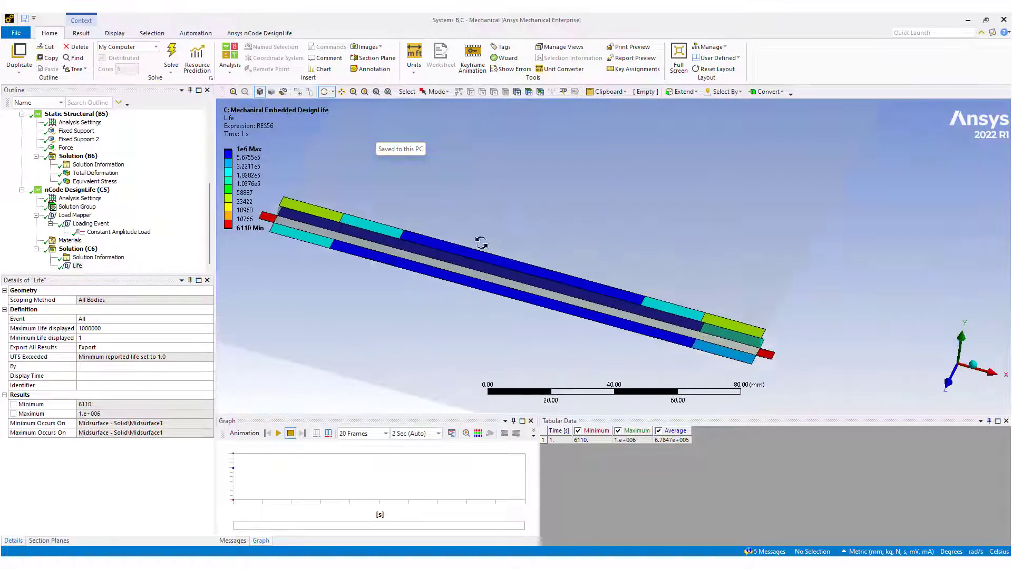
middle_click_drag(571, 257, 510, 278)
scroll(606, 373, "down", 5)
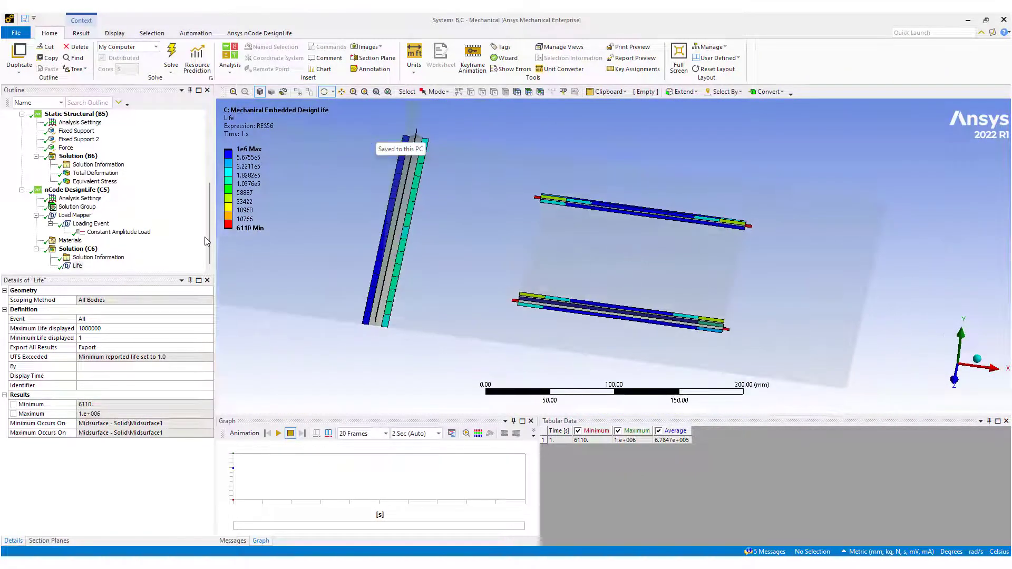
scroll(99, 217, "up", 5)
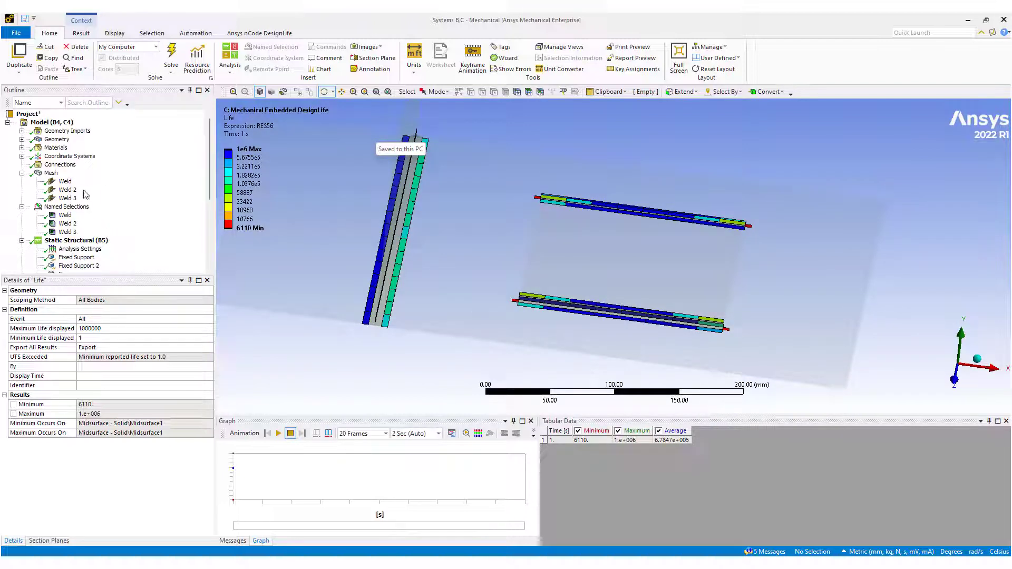
- Select the Weld definition under Mesh and zoom into the weld seam
left_click(65, 181)
middle_click_drag(454, 274, 334, 283)
right_click_drag(325, 272, 424, 304)
middle_click_drag(545, 310, 535, 267)
scroll(494, 291, "down", 5)
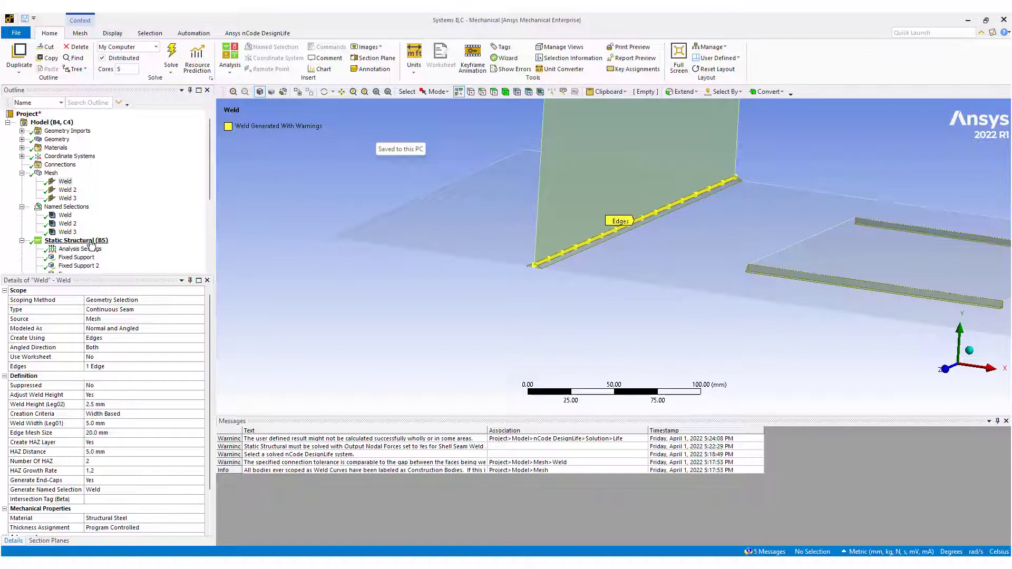
scroll(91, 243, "down", 3)
- View Total Deformation and Equivalent Stress results, then the nCode DesignLife (C5) overview
left_click(95, 224)
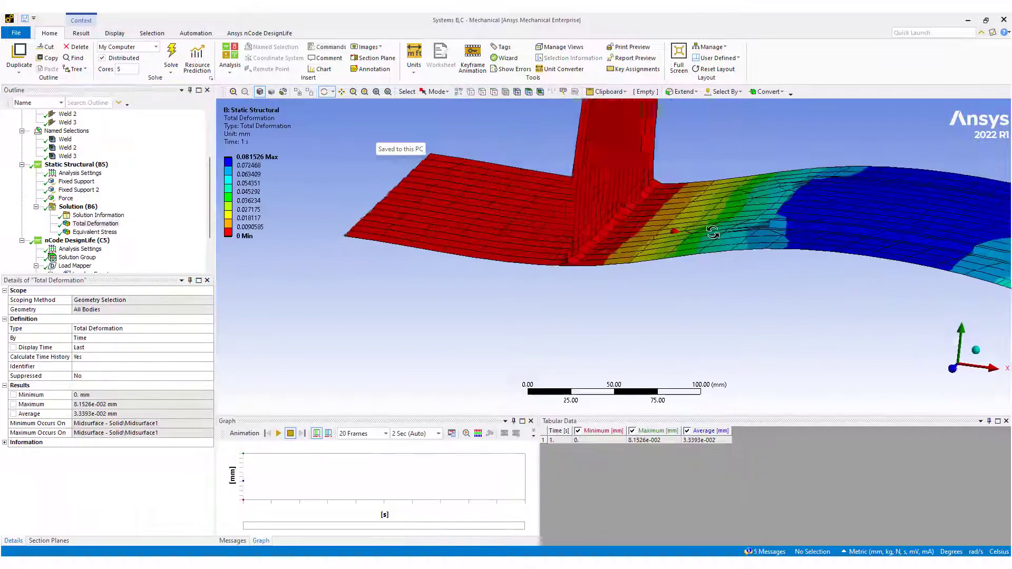
left_click_drag(716, 232, 684, 258)
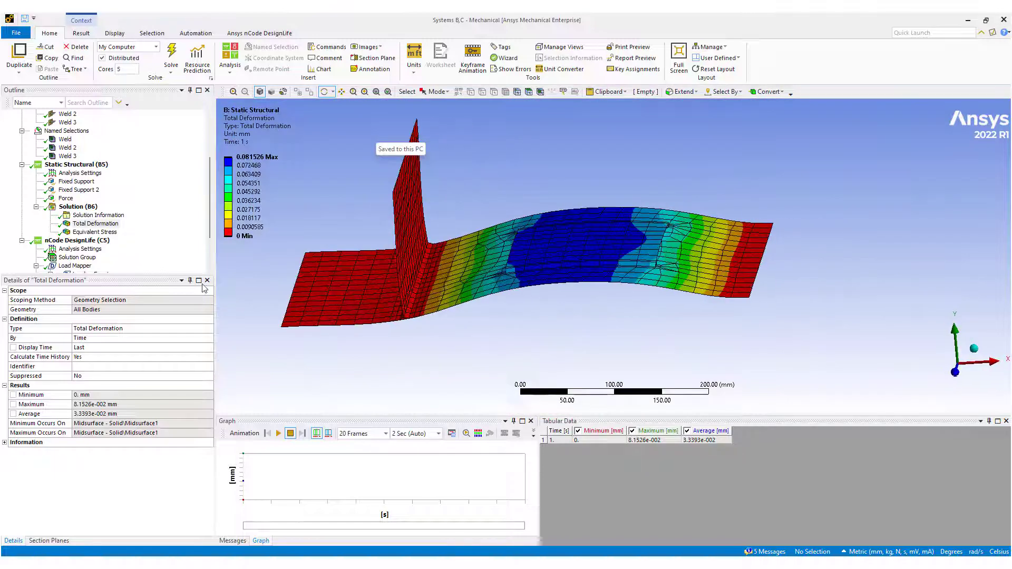
left_click(87, 233)
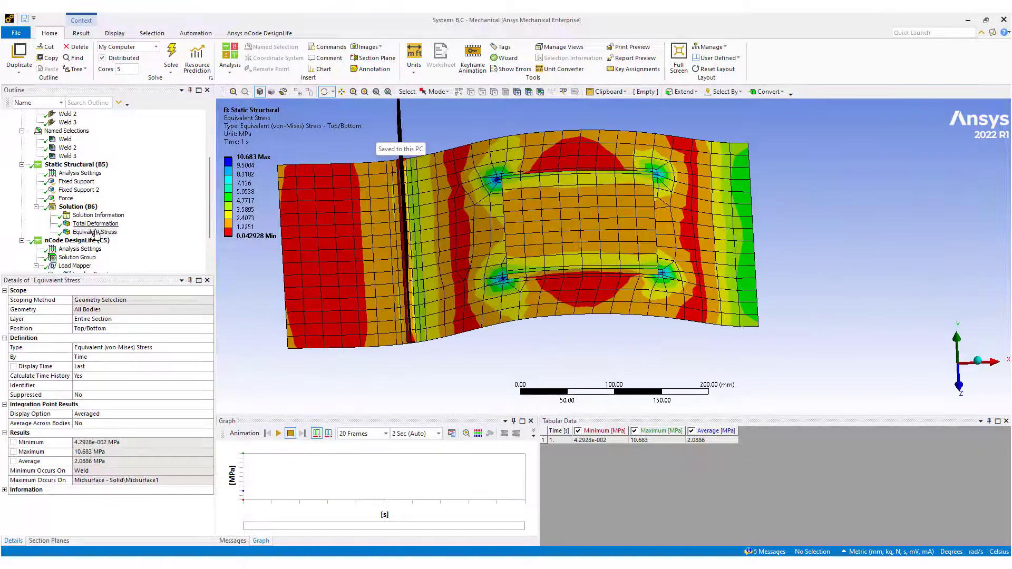
scroll(93, 233, "down", 2)
left_click(77, 190)
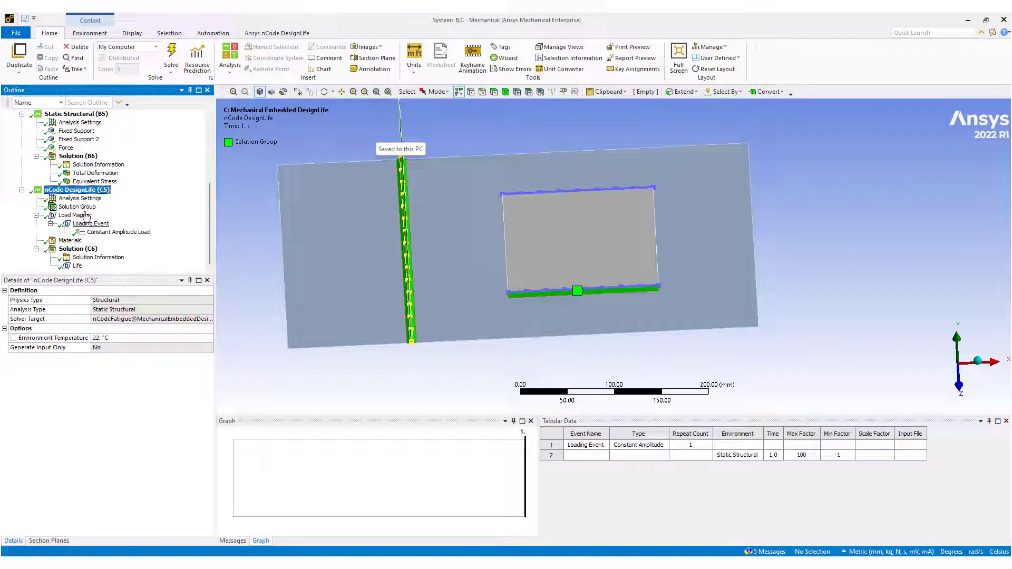
- Check DesignLife Analysis Settings, then show the Life contour plot and tilt the model
left_click(77, 198)
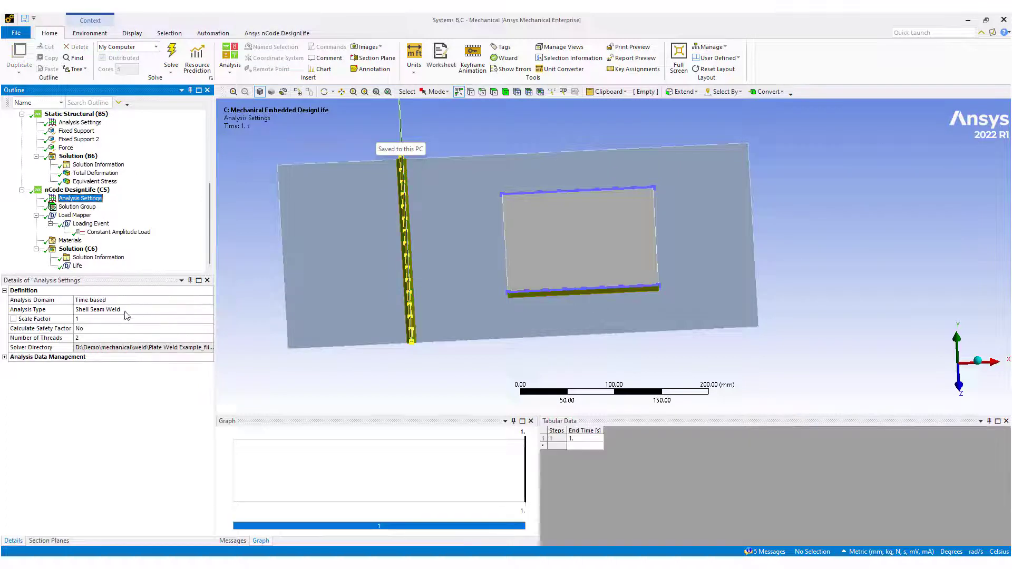
left_click(78, 266)
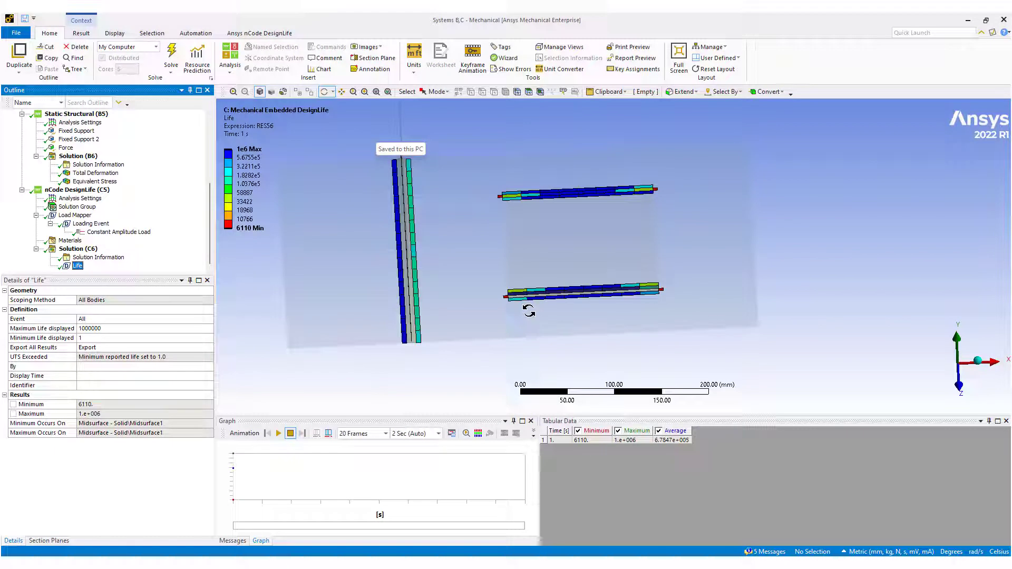
left_click_drag(552, 307, 730, 302)
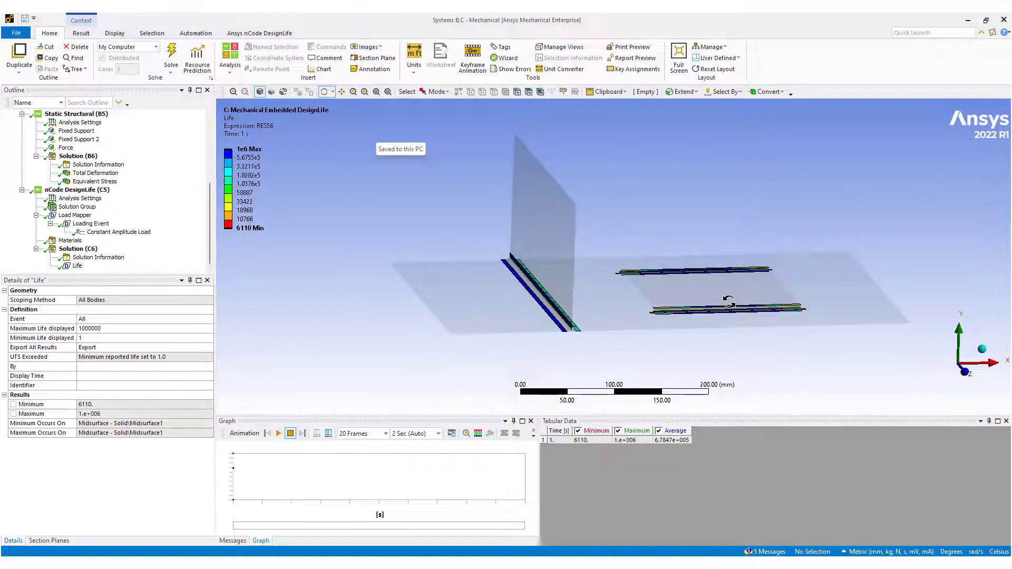